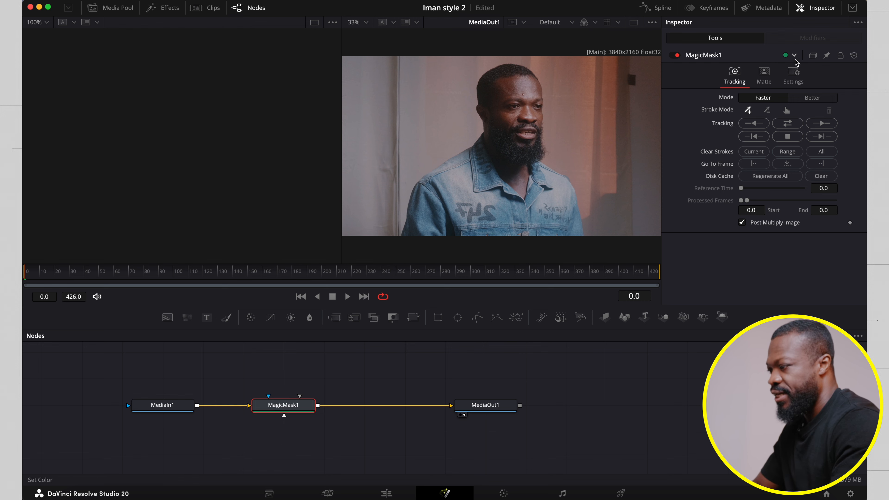
Step: Mask the man with a Magic Mask stroke in Better mode and track it forward and in reverse
{"action": "left_click", "coordinate": [812, 98]}
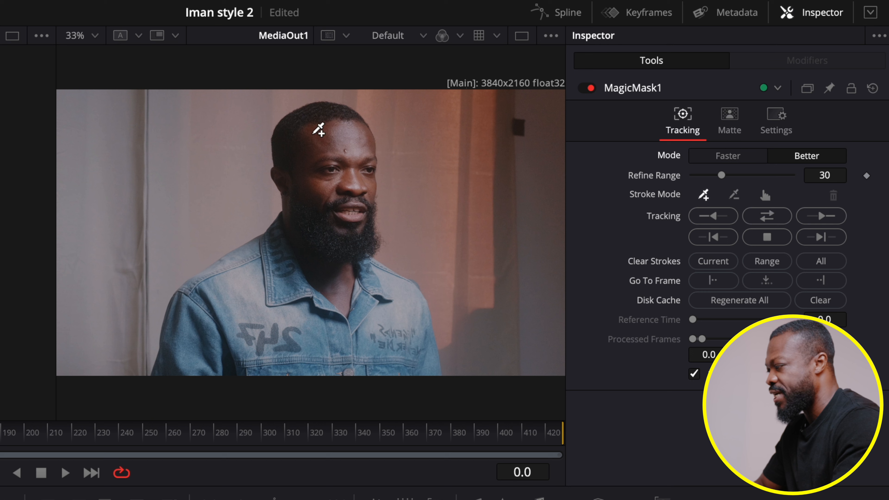
{"action": "mouse_move", "coordinate": [313, 133]}
{"action": "left_mouse_down"}
{"action": "mouse_move", "coordinate": [267, 264]}
{"action": "mouse_move", "coordinate": [275, 324]}
{"action": "mouse_move", "coordinate": [331, 313]}
{"action": "mouse_move", "coordinate": [375, 331]}
{"action": "mouse_move", "coordinate": [382, 294]}
{"action": "mouse_move", "coordinate": [399, 350]}
{"action": "mouse_move", "coordinate": [187, 357]}
{"action": "mouse_move", "coordinate": [192, 328]}
{"action": "mouse_move", "coordinate": [178, 353]}
{"action": "mouse_move", "coordinate": [202, 361]}
{"action": "mouse_move", "coordinate": [314, 123]}
{"action": "mouse_move", "coordinate": [363, 141]}
{"action": "mouse_move", "coordinate": [365, 241]}
{"action": "mouse_move", "coordinate": [323, 279]}
{"action": "mouse_move", "coordinate": [341, 189]}
{"action": "mouse_move", "coordinate": [388, 335]}
{"action": "mouse_move", "coordinate": [280, 334]}
{"action": "left_mouse_up"}
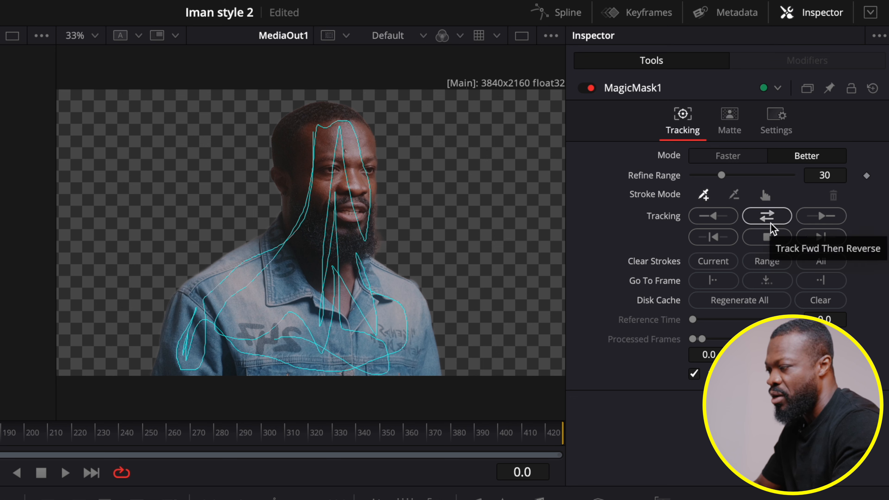
{"action": "left_click", "coordinate": [773, 218]}
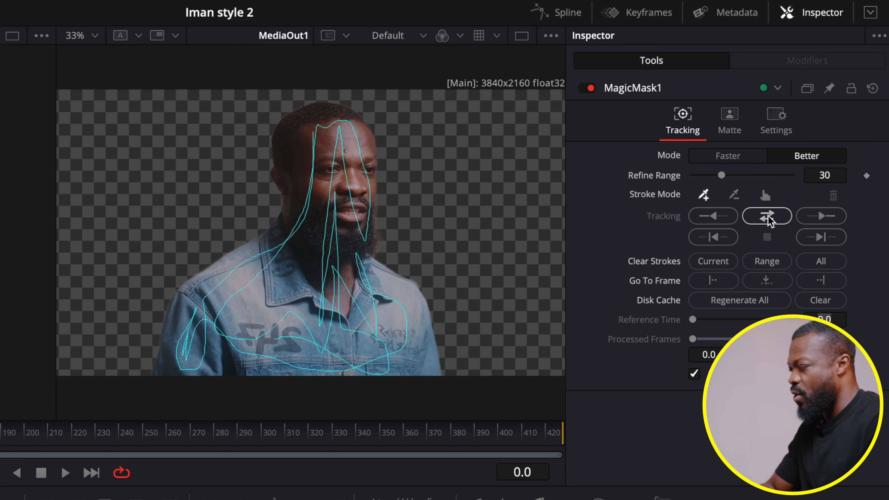
Step: Play back the tracked Magic Mask, then scrub through the cutout on the Edit page
{"action": "left_click", "coordinate": [67, 472]}
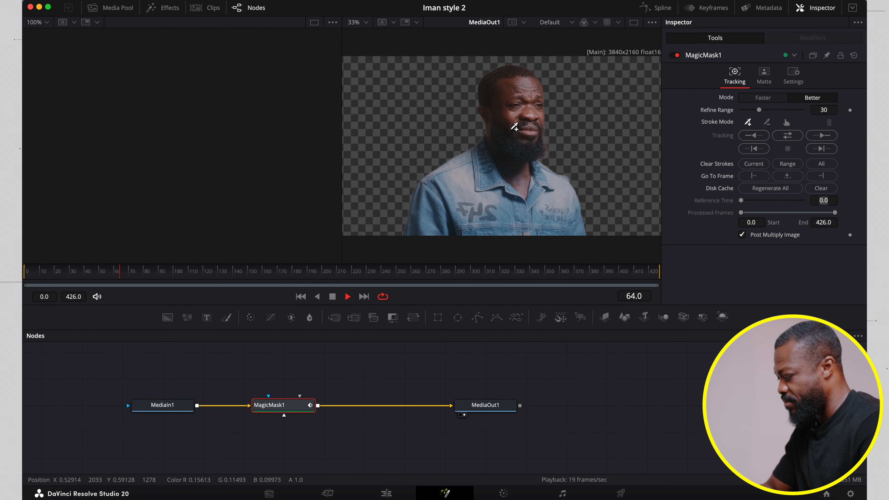
{"action": "key", "text": "space"}
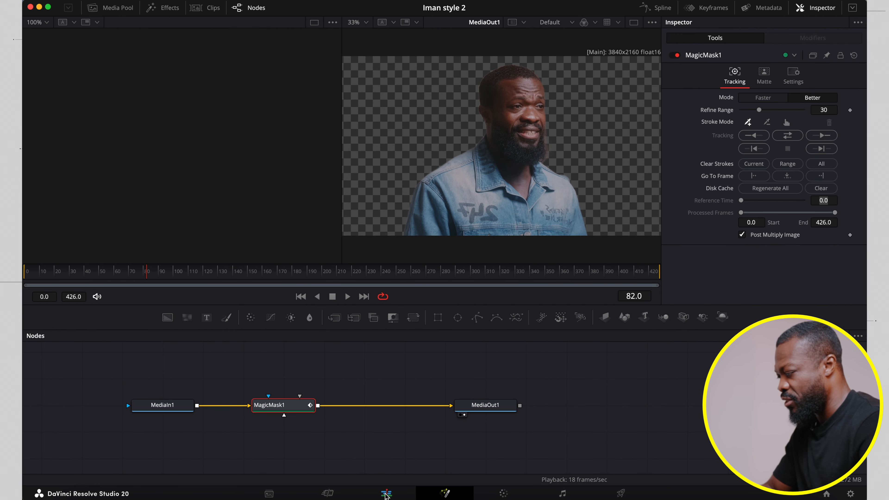
{"action": "left_click", "coordinate": [386, 494]}
{"action": "left_click_drag", "start_coordinate": [221, 257], "coordinate": [378, 268]}
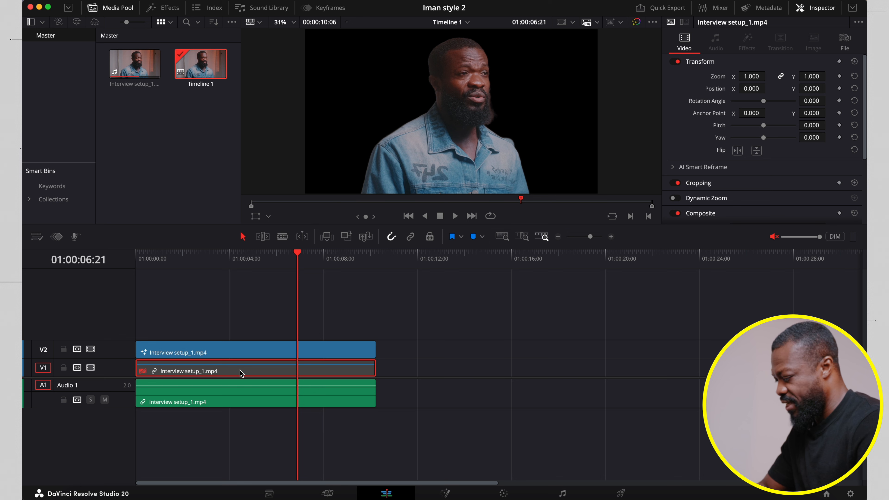
Step: Enable the full interview clip on V1 and disable the masked clip on V2
{"action": "key", "text": "d"}
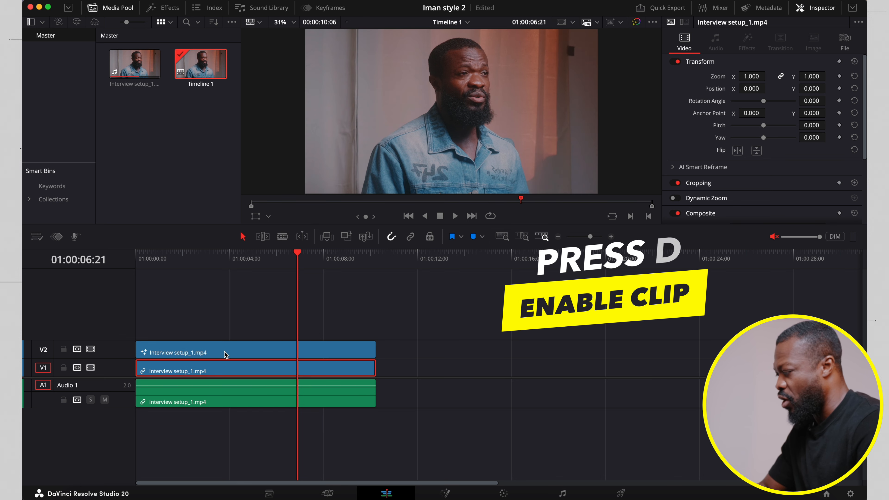
{"action": "left_click", "coordinate": [220, 353]}
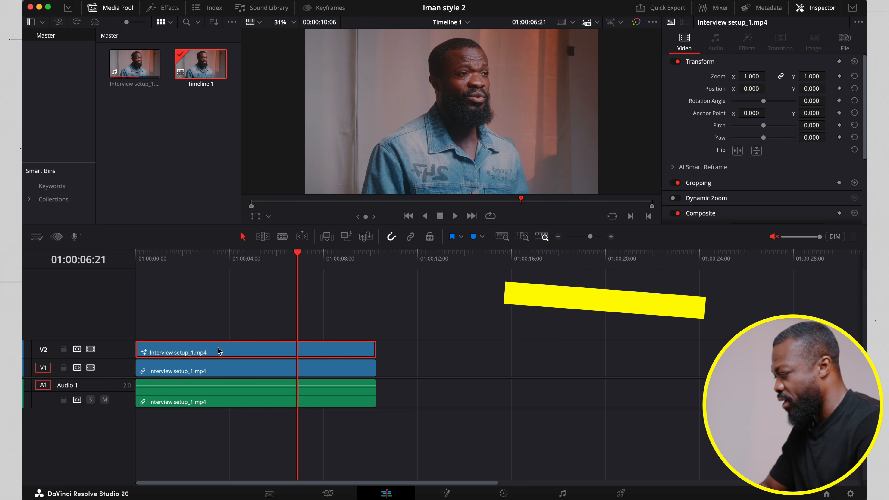
{"action": "key", "text": "d"}
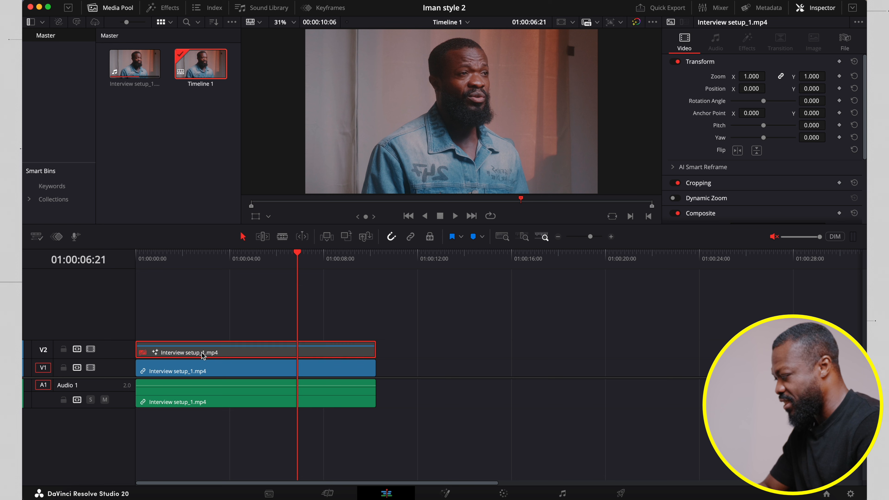
Step: Duplicate the interview clip from V1 onto V3 and disable the original on V1
{"action": "left_click", "coordinate": [198, 371]}
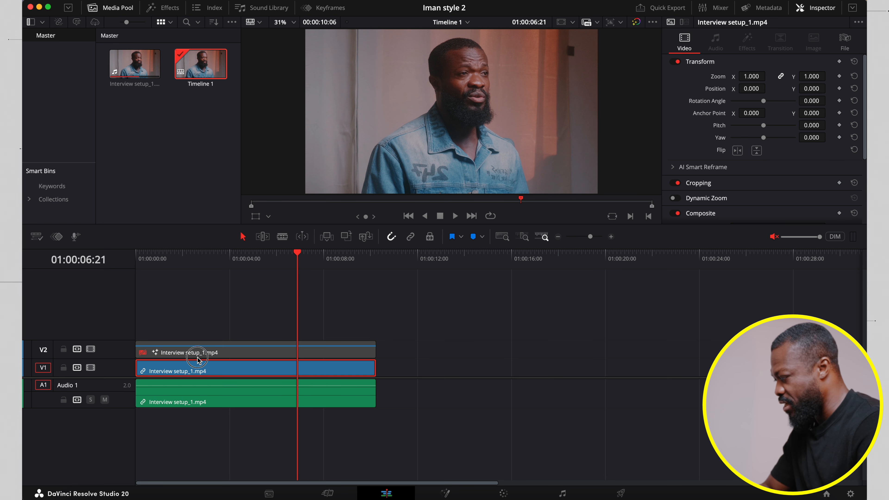
{"action": "left_click_drag", "start_coordinate": [198, 362], "coordinate": [198, 329]}
{"action": "left_click", "coordinate": [198, 369]}
{"action": "key", "text": "d"}
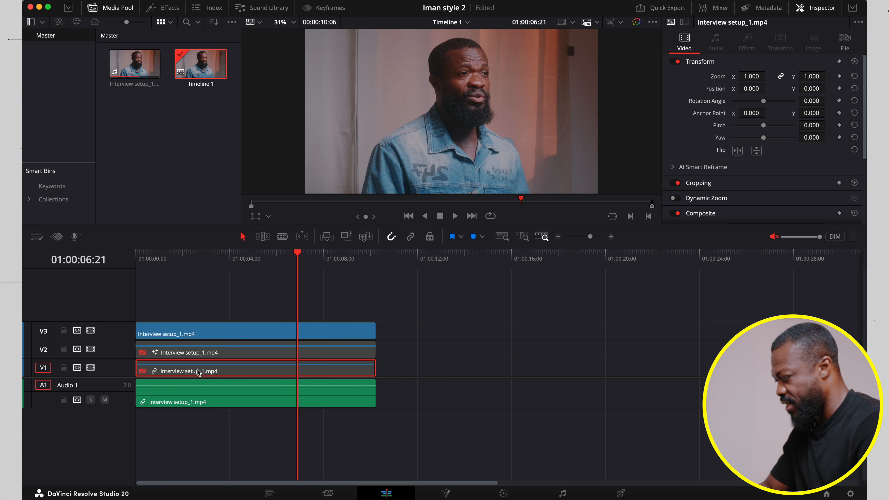
Step: Add a curve power window to the V3 clip on the Color page
{"action": "left_click", "coordinate": [236, 332]}
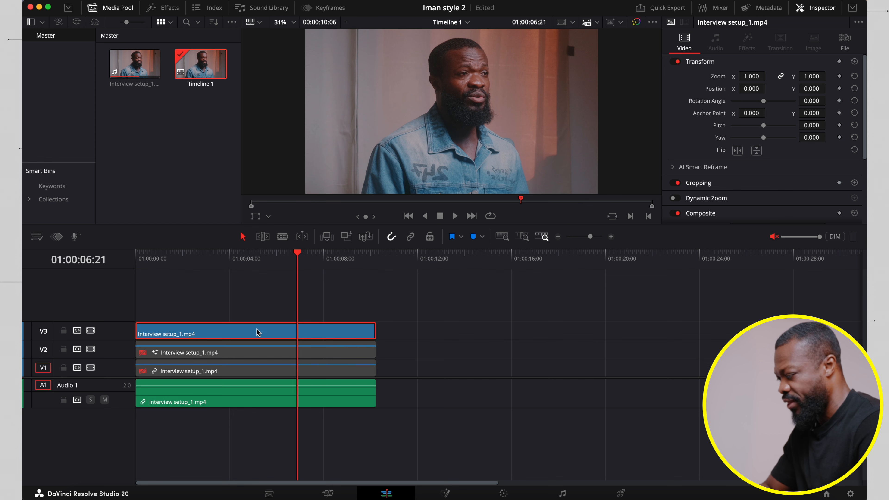
{"action": "left_click", "coordinate": [503, 493]}
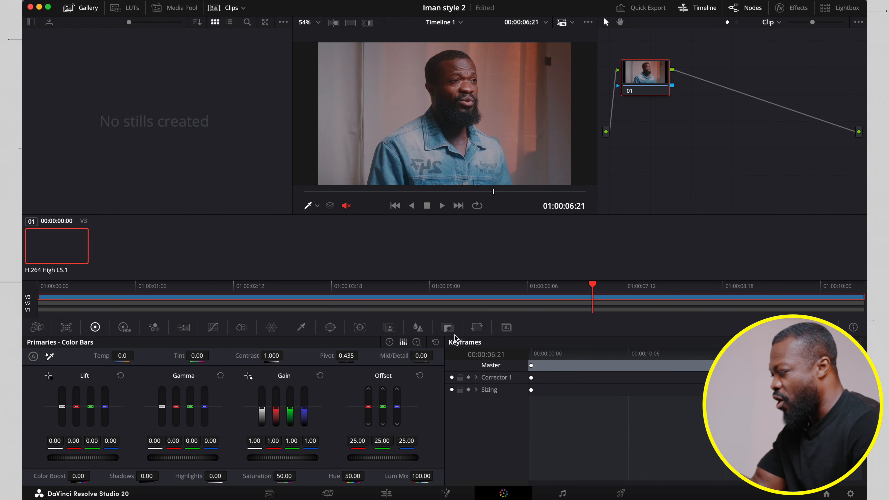
{"action": "left_click", "coordinate": [329, 327]}
{"action": "scroll", "coordinate": [91, 443], "scroll_direction": "down", "scroll_amount": 1}
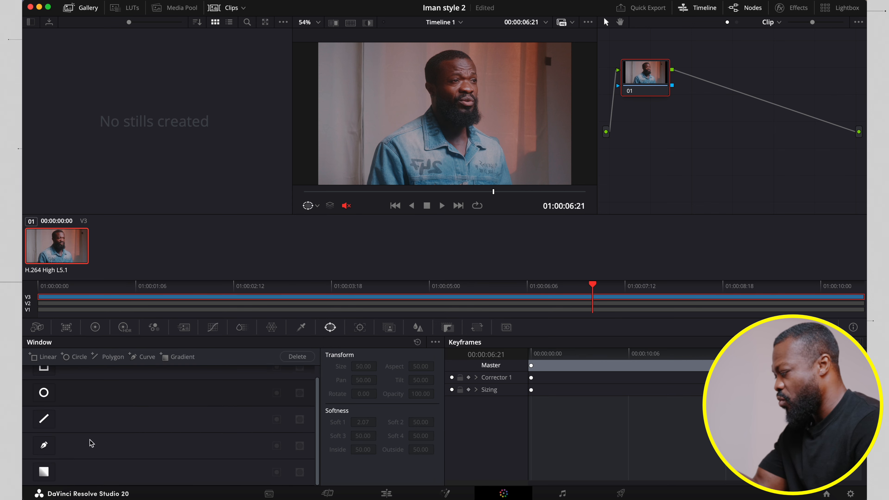
{"action": "left_click", "coordinate": [44, 444]}
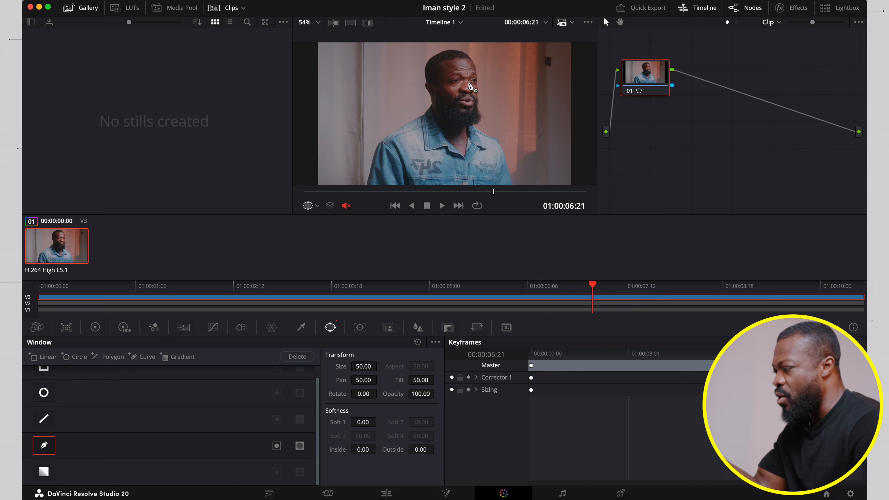
Step: Trace the curve window from the top of the man's head down the back of his neck and along his shoulder and arm
{"action": "left_click", "coordinate": [431, 57]}
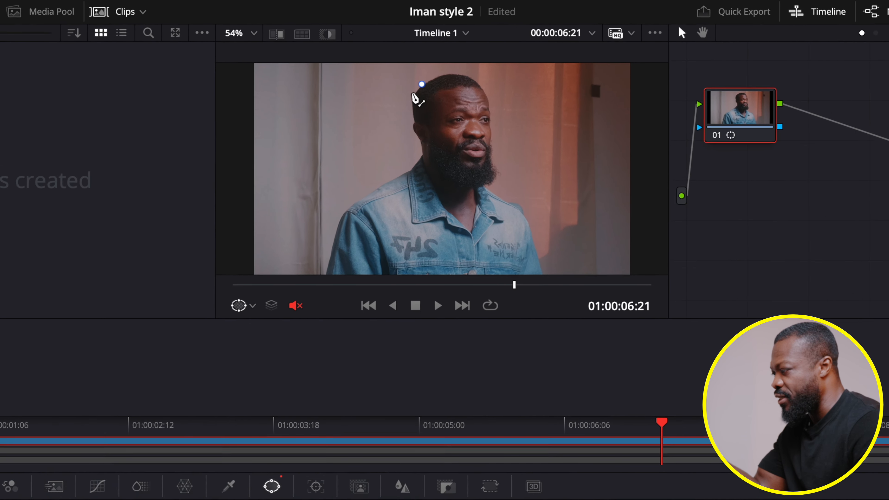
{"action": "left_click", "coordinate": [409, 101]}
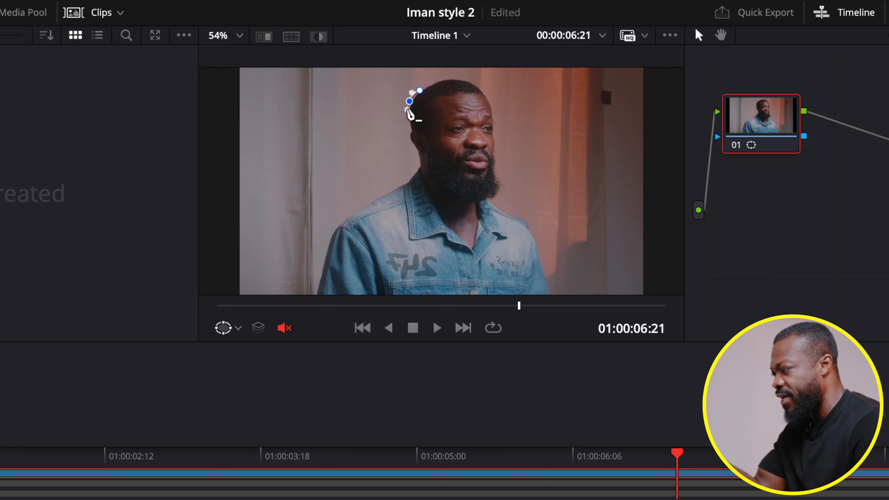
{"action": "left_click", "coordinate": [409, 101]}
{"action": "left_click", "coordinate": [408, 126]}
{"action": "left_click", "coordinate": [412, 153]}
{"action": "left_click", "coordinate": [420, 163]}
{"action": "left_click", "coordinate": [413, 174]}
{"action": "left_click", "coordinate": [391, 189]}
{"action": "left_click", "coordinate": [349, 221]}
{"action": "left_click", "coordinate": [325, 244]}
{"action": "left_click", "coordinate": [317, 284]}
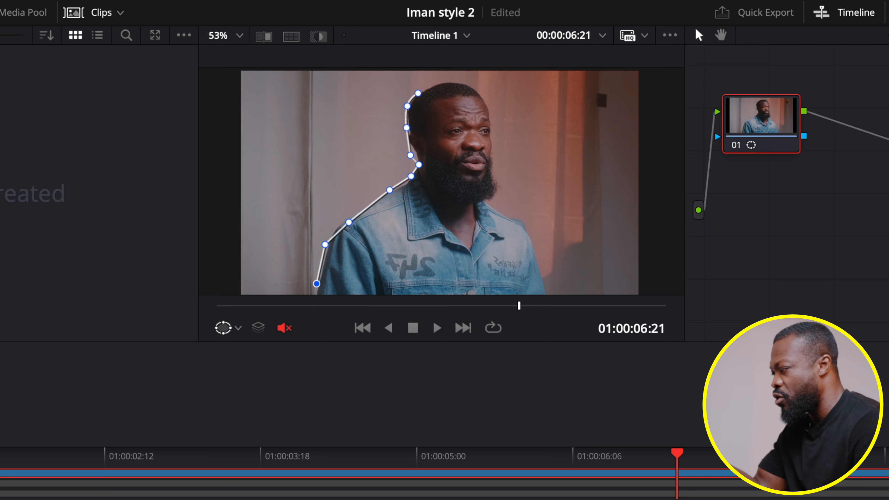
Step: Continue the curve window along the frame's lower edge and up the front of the man, closing it at the head
{"action": "scroll", "coordinate": [320, 285], "scroll_direction": "up", "scroll_amount": 4}
{"action": "left_click", "coordinate": [318, 291]}
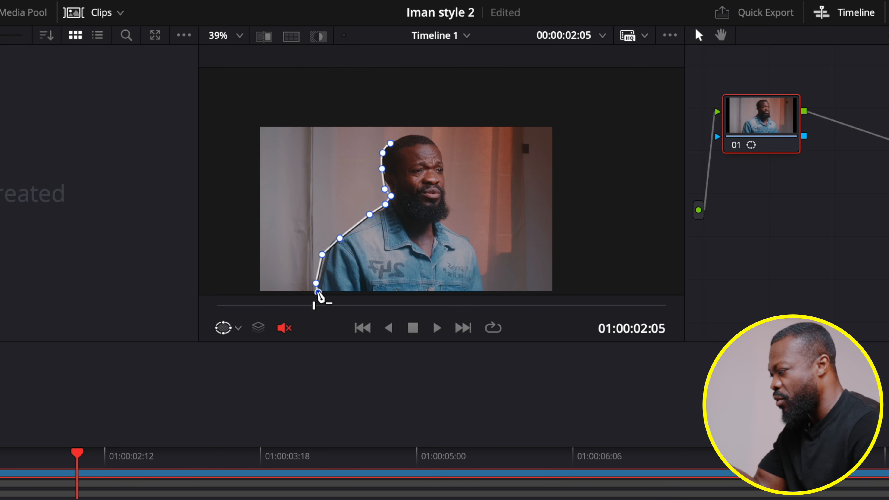
{"action": "left_click", "coordinate": [481, 292]}
{"action": "left_click", "coordinate": [486, 277]}
{"action": "left_click", "coordinate": [464, 233]}
{"action": "left_click", "coordinate": [448, 223]}
{"action": "left_click", "coordinate": [451, 199]}
{"action": "left_click", "coordinate": [390, 143]}
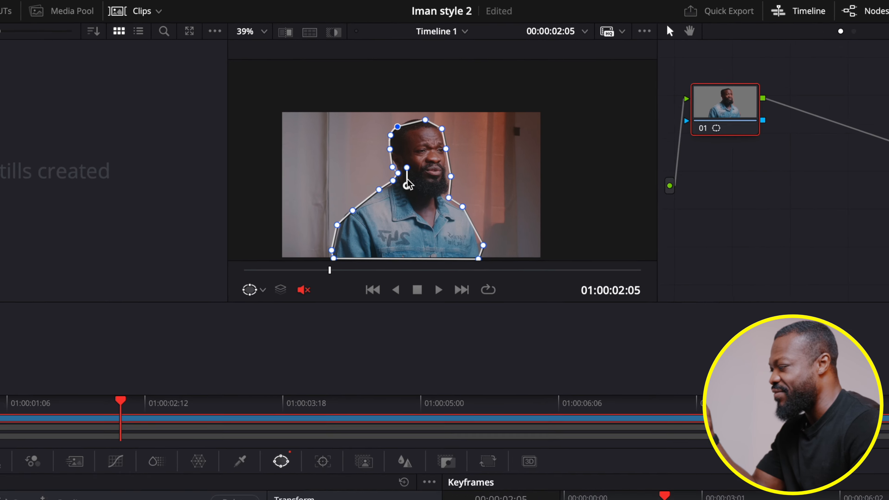
Step: Add an alpha output to the node graph, connect node 01's mask output to it, and view the cutout on the Edit page
{"action": "right_click", "coordinate": [824, 156]}
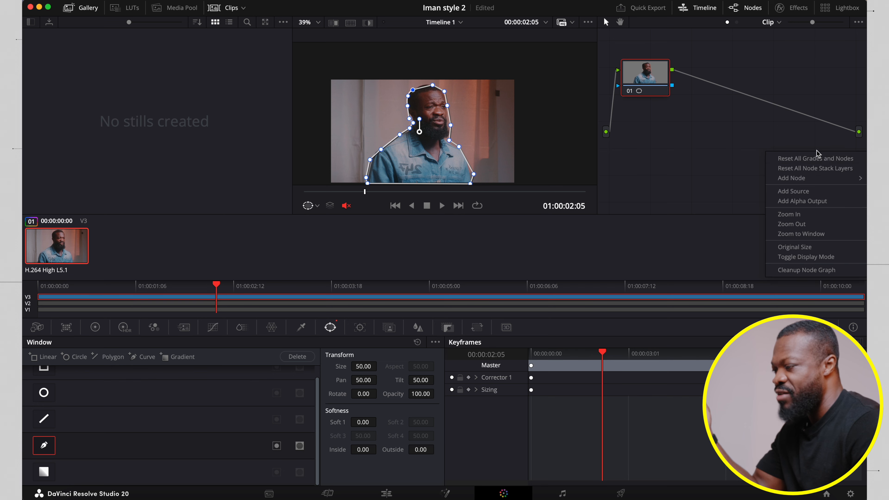
{"action": "left_click", "coordinate": [798, 202]}
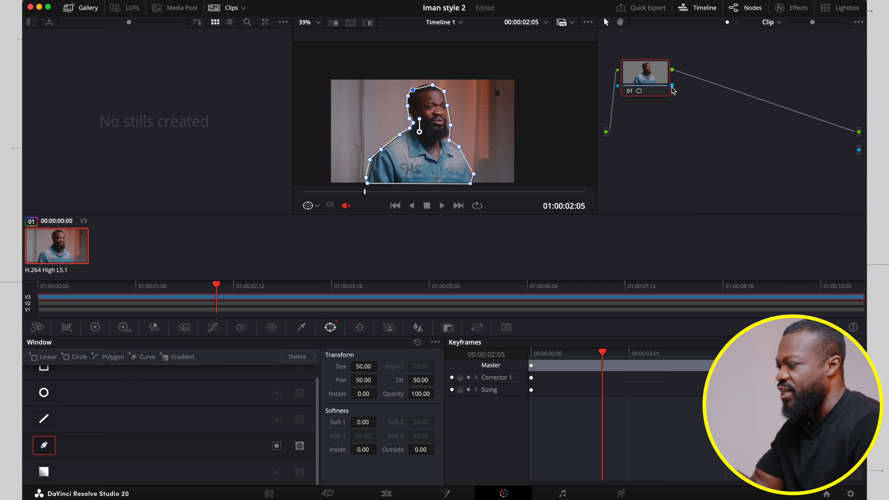
{"action": "left_click_drag", "start_coordinate": [674, 87], "coordinate": [860, 151]}
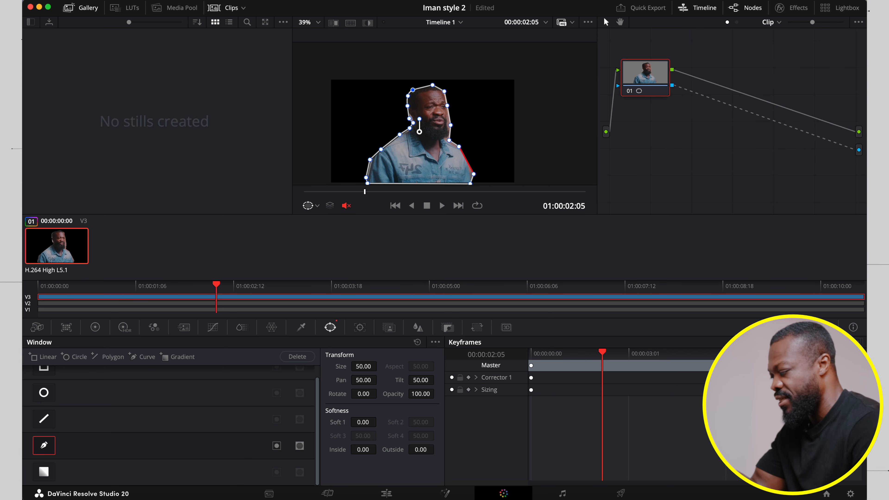
{"action": "left_click", "coordinate": [386, 492]}
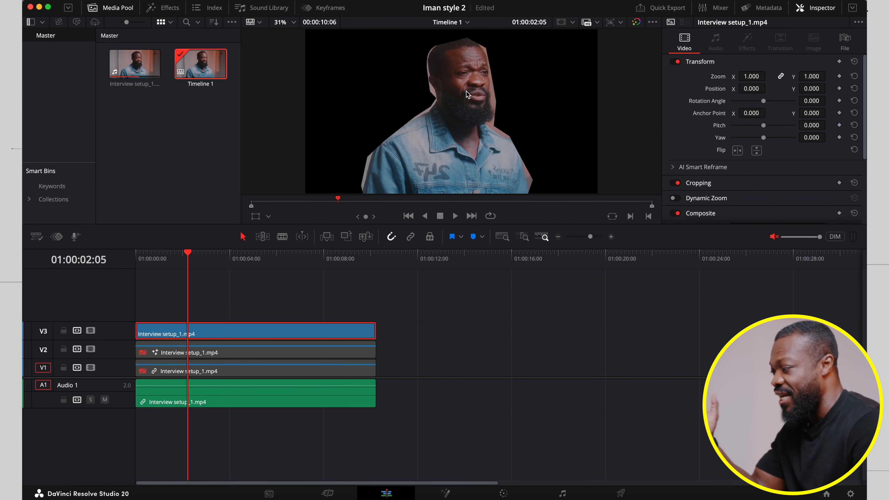
Step: Track the curve window forward and in reverse on the Color page and play back the result
{"action": "left_click", "coordinate": [505, 494]}
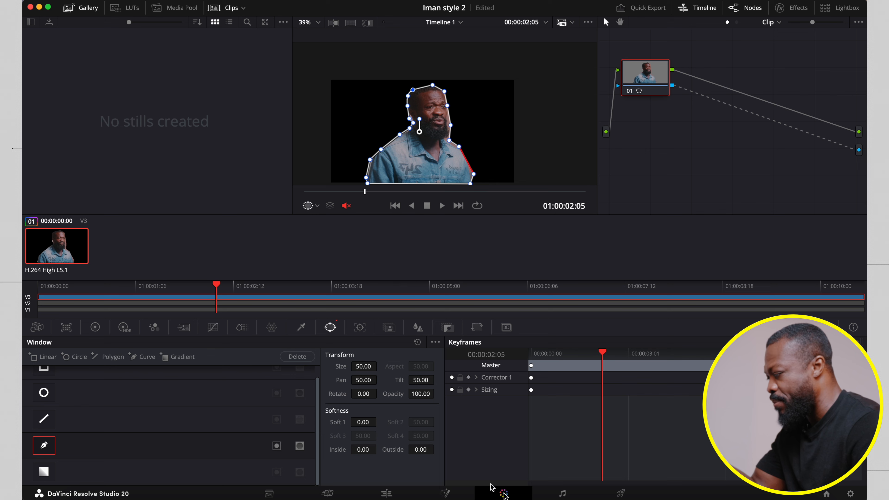
{"action": "left_click", "coordinate": [359, 328]}
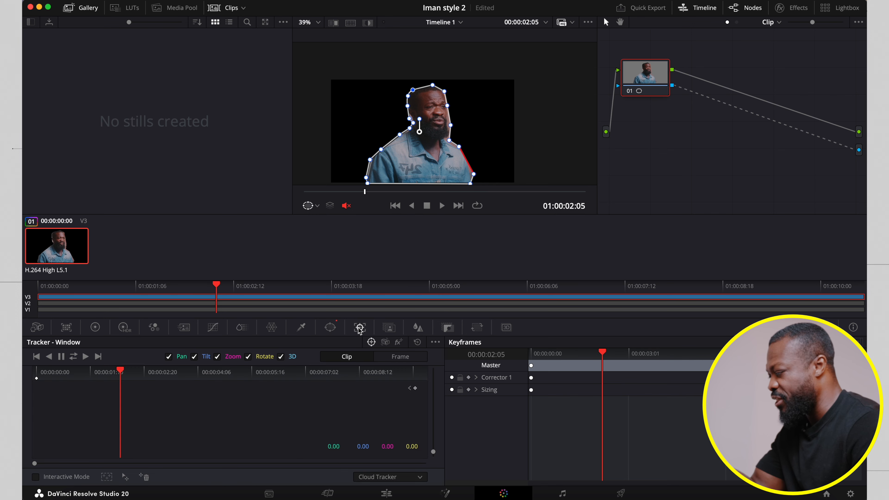
{"action": "left_click", "coordinate": [72, 356]}
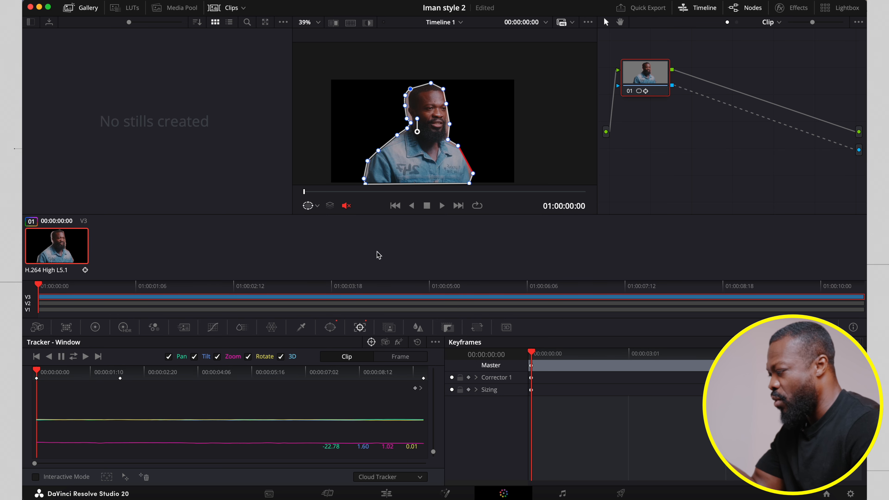
{"action": "left_click", "coordinate": [442, 206]}
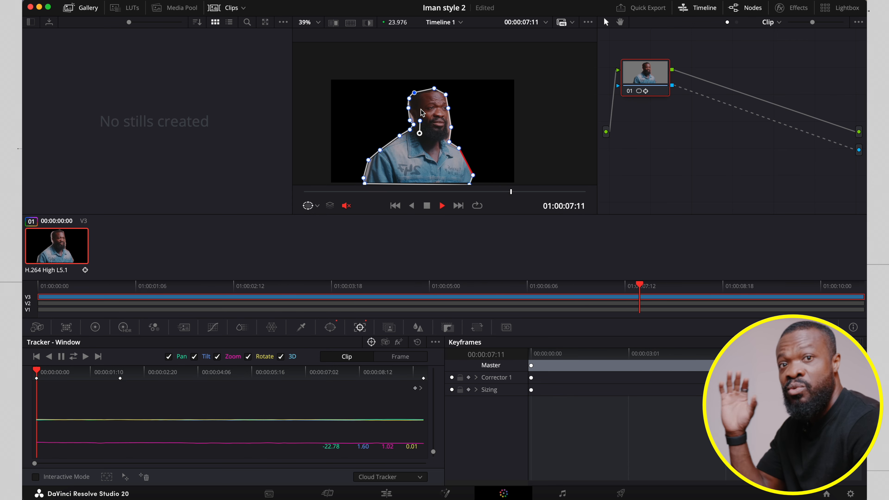
{"action": "key", "text": "space"}
Step: Return to the Edit page, enable the V1 interview clip again and delete the curve-masked clip from V3
{"action": "left_click", "coordinate": [388, 494]}
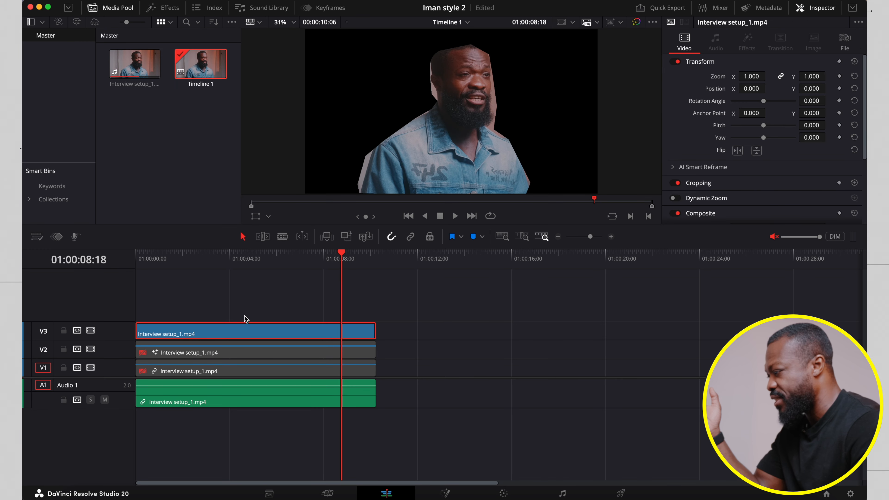
{"action": "left_click_drag", "start_coordinate": [261, 255], "coordinate": [188, 255]}
{"action": "left_click", "coordinate": [207, 367]}
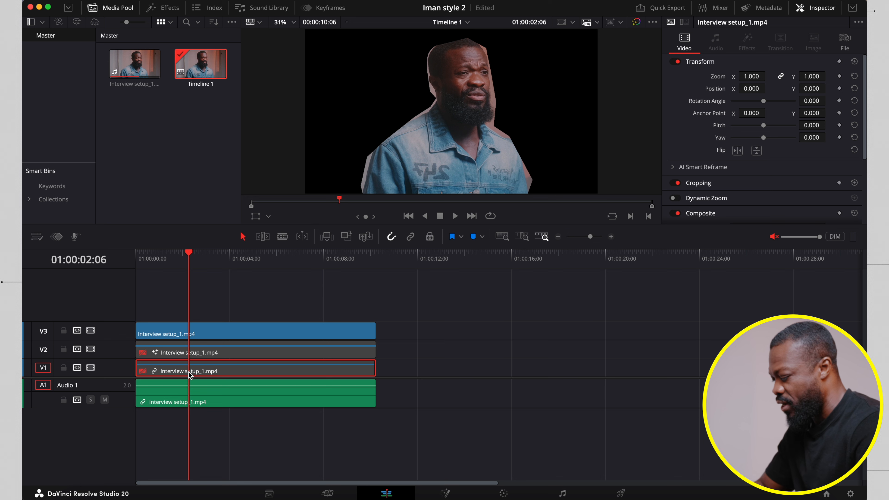
{"action": "key", "text": "d"}
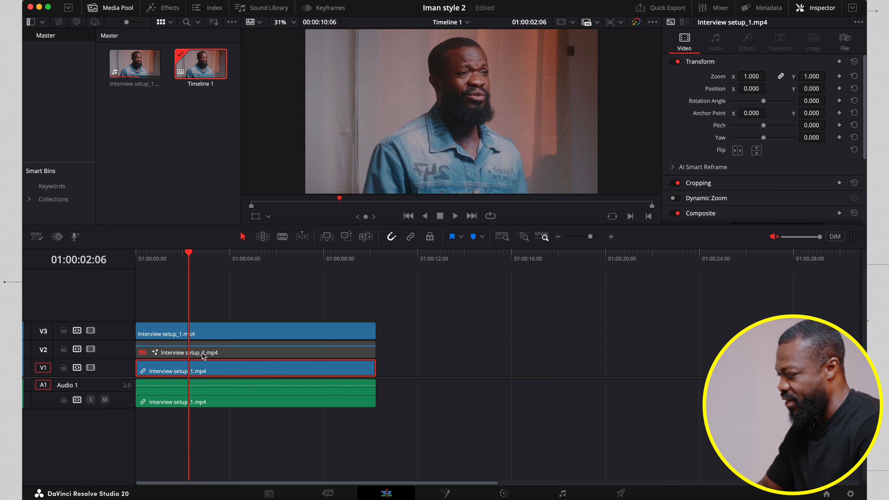
{"action": "left_click", "coordinate": [200, 333]}
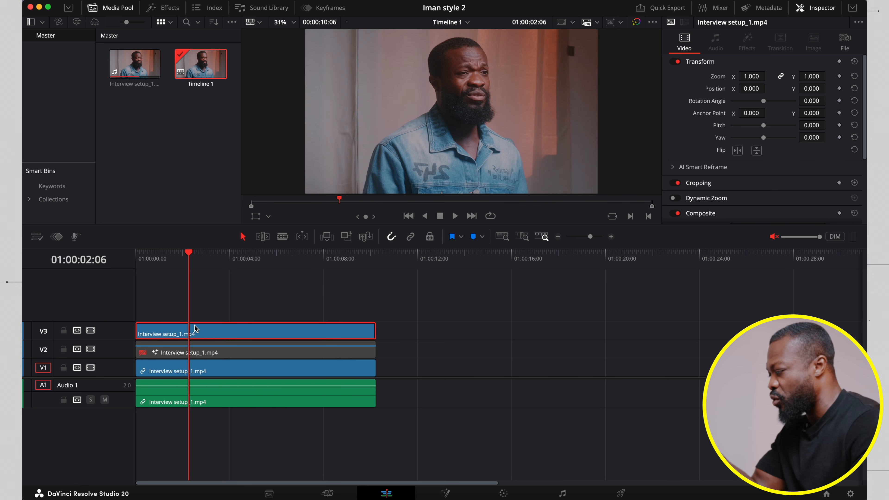
{"action": "key", "text": "Delete"}
Step: Add a Fusion Composition to V3 at the timeline start, extend it to the interview clip's full length and save the project
{"action": "left_click", "coordinate": [191, 354]}
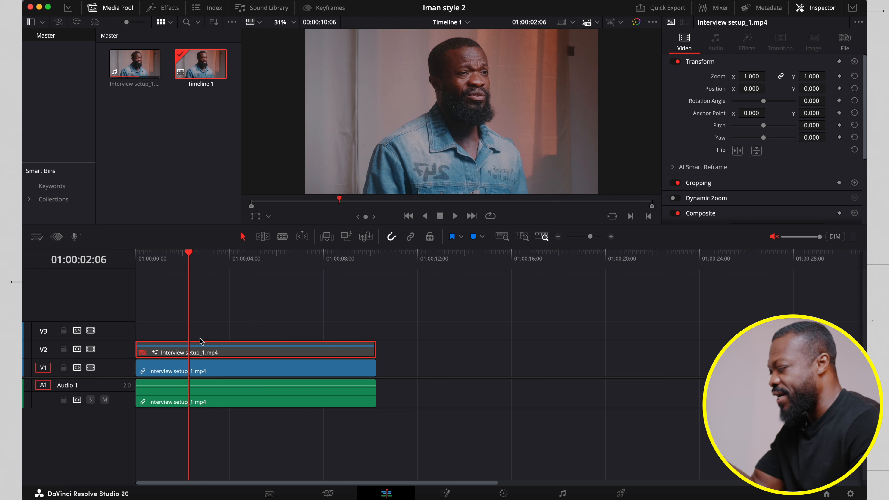
{"action": "key", "text": "super+equal"}
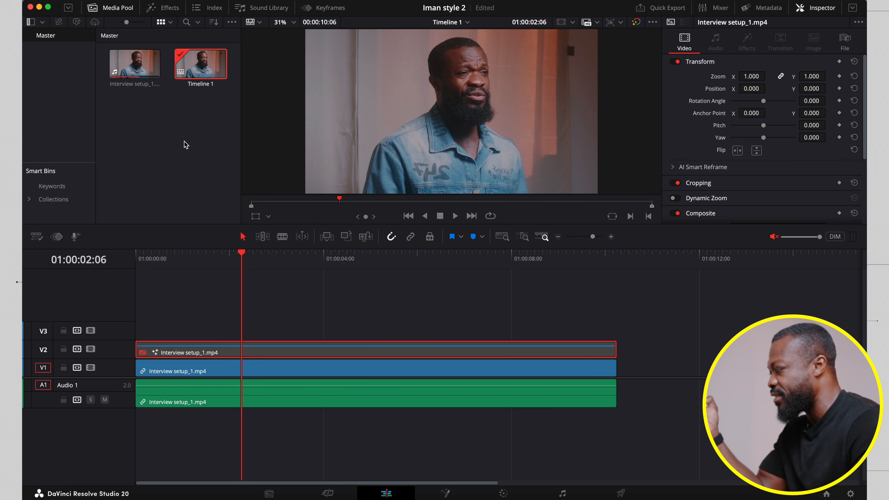
{"action": "left_click", "coordinate": [168, 9]}
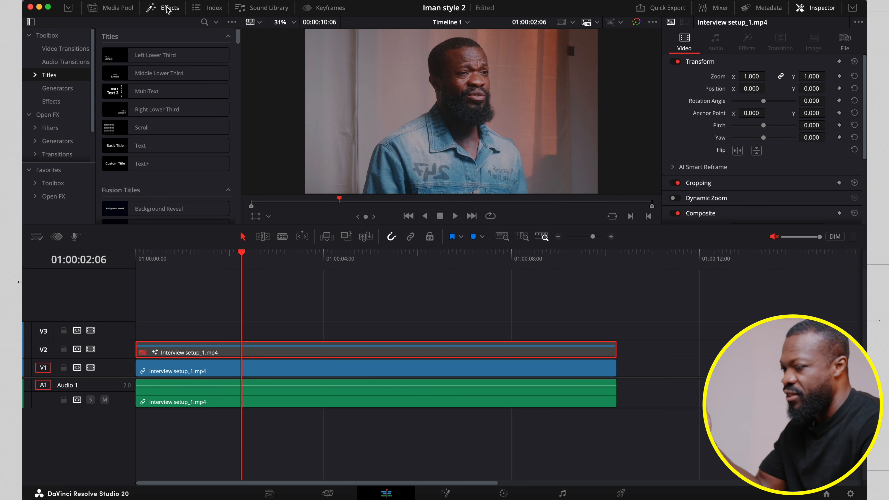
{"action": "left_click", "coordinate": [52, 102]}
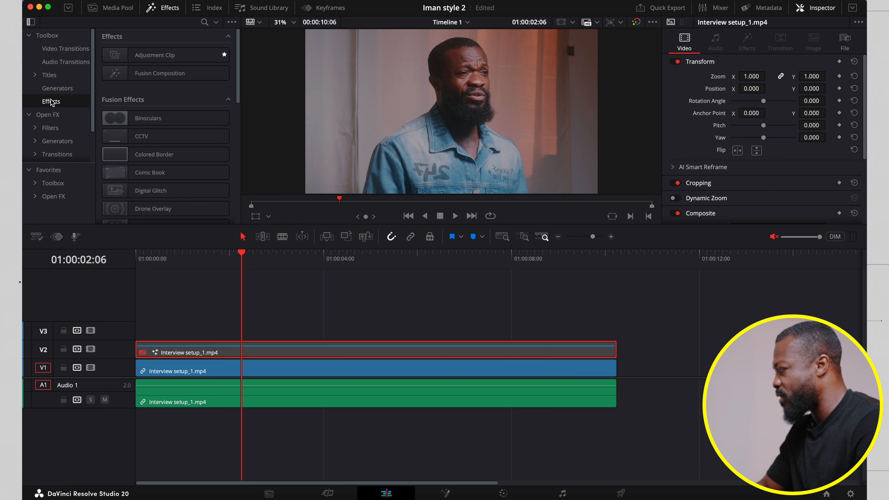
{"action": "left_click_drag", "start_coordinate": [160, 73], "coordinate": [137, 330]}
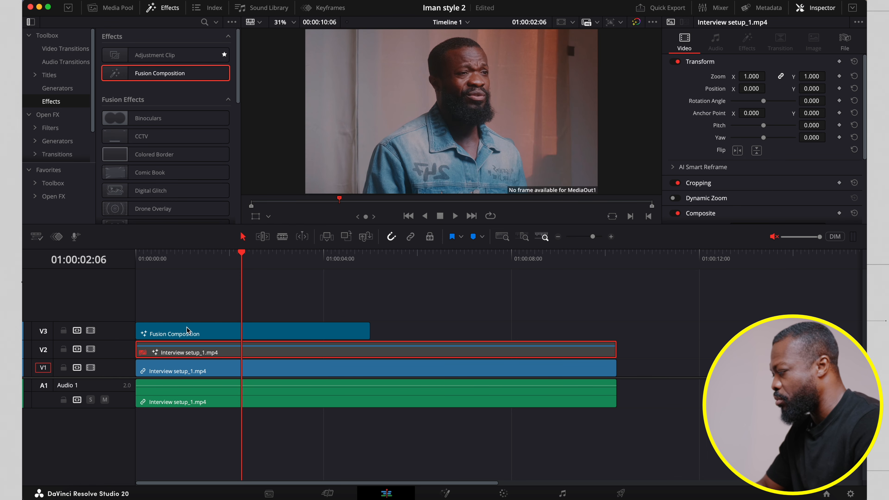
{"action": "left_click_drag", "start_coordinate": [370, 332], "coordinate": [616, 332]}
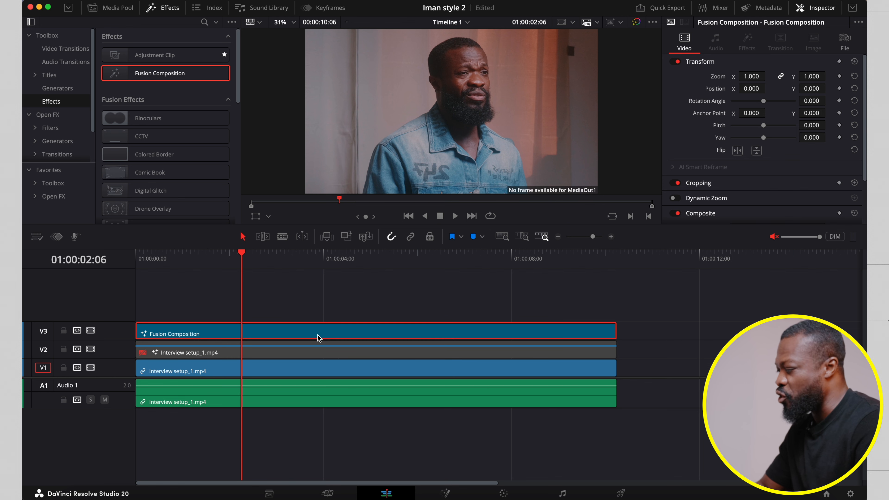
{"action": "key", "text": "super+s"}
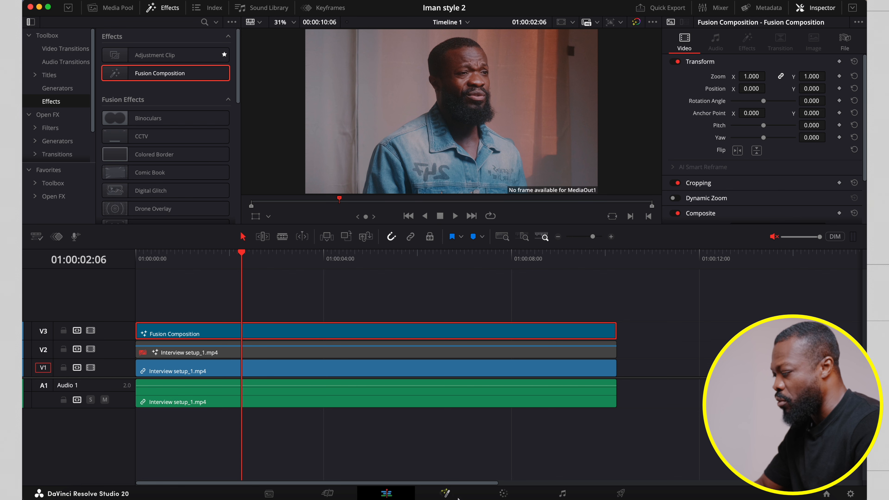
Step: Open the composition on the Fusion page, move MediaOut1 further right in the node graph and switch to a single viewer
{"action": "left_click", "coordinate": [446, 494]}
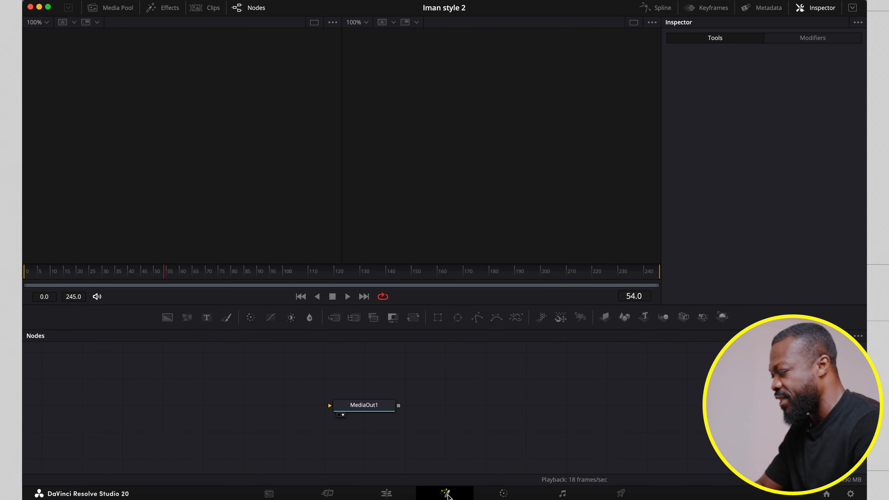
{"action": "left_click_drag", "start_coordinate": [358, 404], "coordinate": [519, 404]}
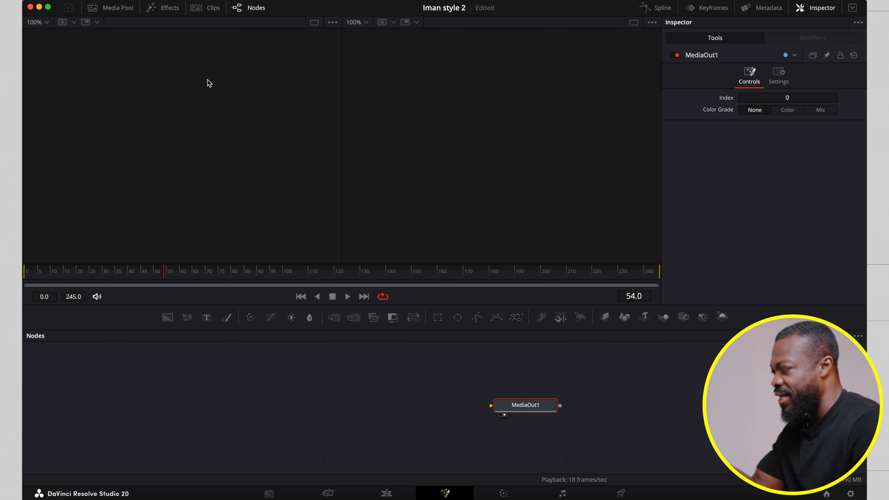
{"action": "left_click", "coordinate": [634, 23]}
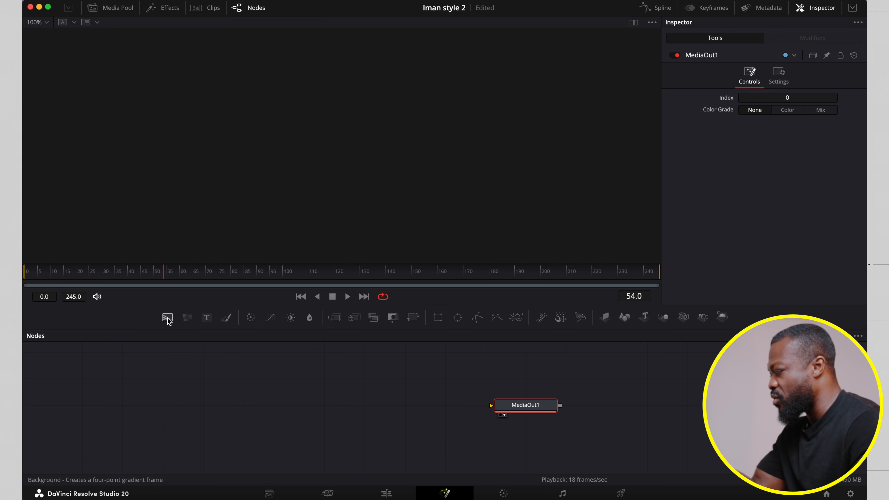
Step: Add a Background node well to the left of MediaOut1 and connect its output to MediaOut1
{"action": "left_click_drag", "start_coordinate": [168, 320], "coordinate": [244, 406]}
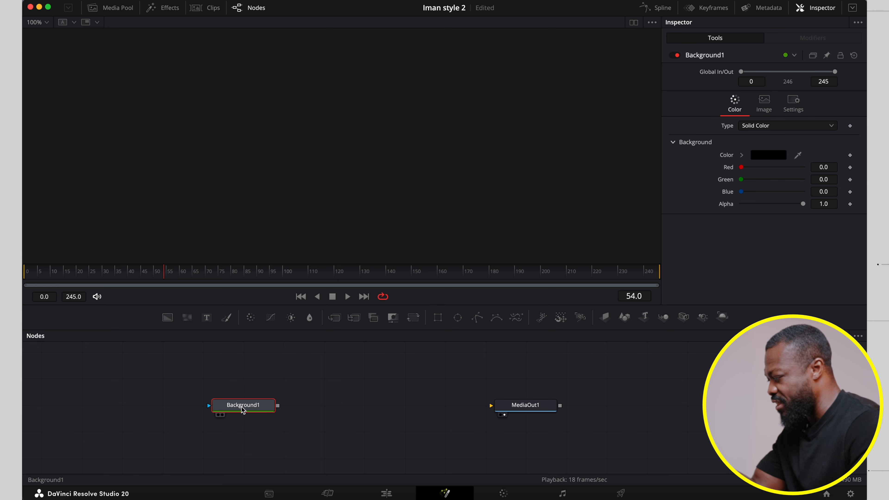
{"action": "right_click", "coordinate": [314, 381]}
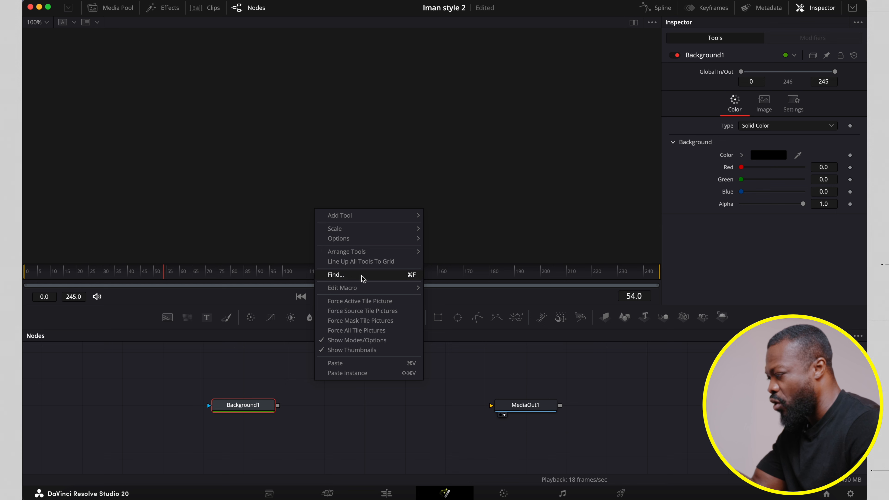
{"action": "mouse_move", "coordinate": [364, 252]}
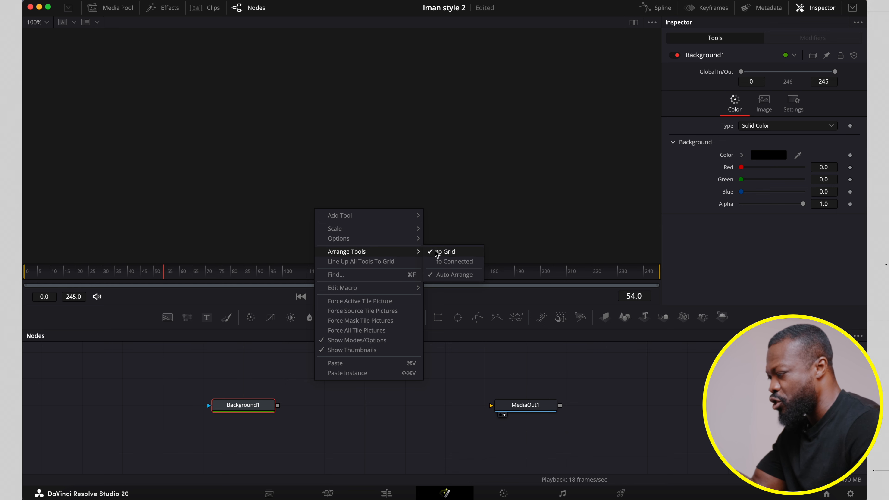
{"action": "left_click", "coordinate": [277, 393]}
{"action": "left_click_drag", "start_coordinate": [256, 408], "coordinate": [213, 409]}
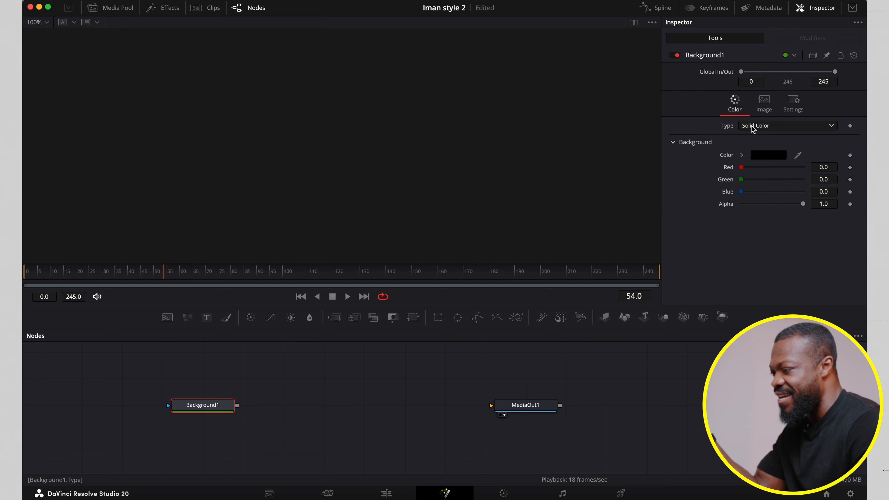
{"action": "left_click_drag", "start_coordinate": [237, 405], "coordinate": [491, 406]}
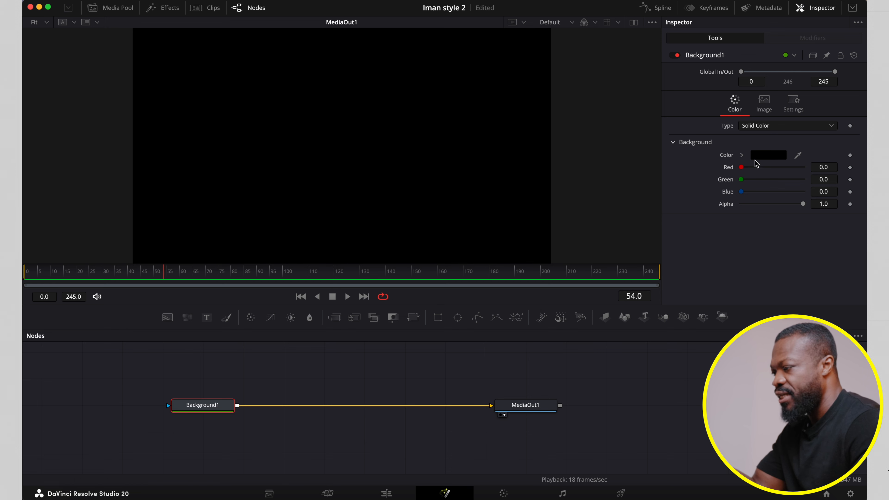
Step: Set the Background type to Gradient and run it vertically, starting near X 0.51, Y -0.02 and ending near X 0.51, Y 1.0
{"action": "left_click", "coordinate": [765, 126]}
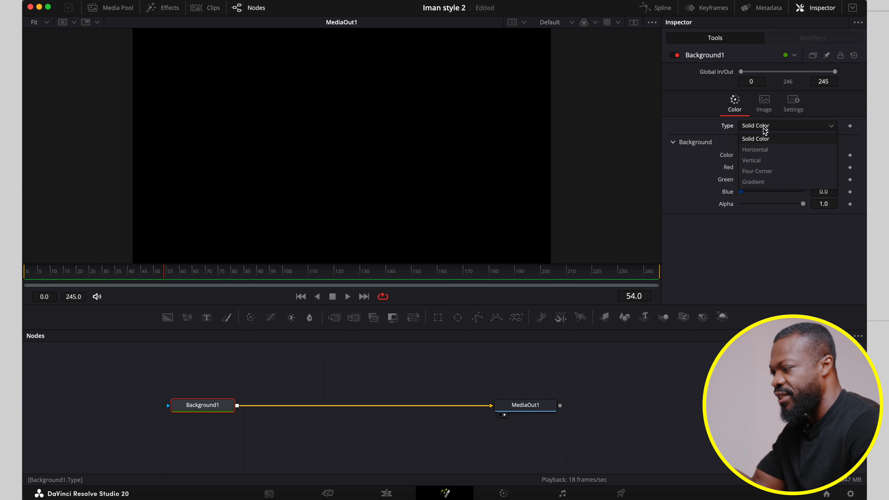
{"action": "left_click", "coordinate": [752, 183]}
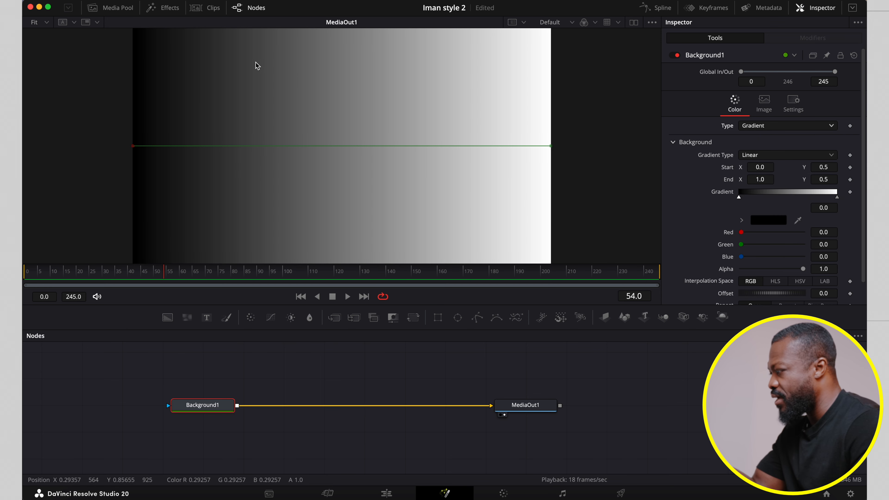
{"action": "left_click", "coordinate": [48, 23]}
{"action": "left_click", "coordinate": [42, 58]}
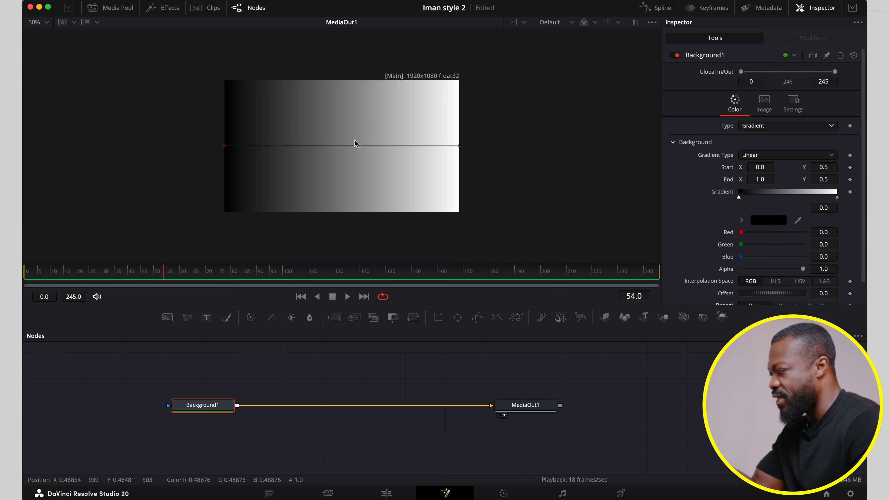
{"action": "left_click_drag", "start_coordinate": [459, 145], "coordinate": [355, 80]}
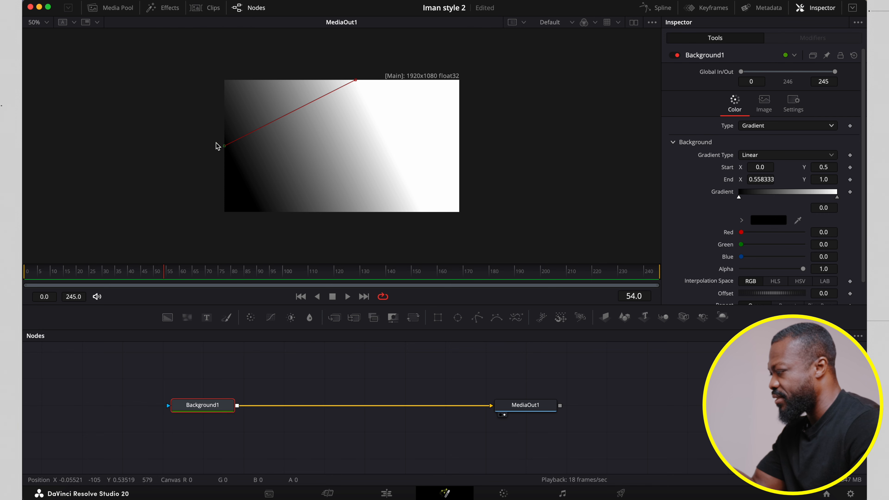
{"action": "left_click_drag", "start_coordinate": [224, 146], "coordinate": [355, 211]}
{"action": "left_click_drag", "start_coordinate": [355, 79], "coordinate": [343, 80]}
{"action": "left_click_drag", "start_coordinate": [357, 212], "coordinate": [344, 215]}
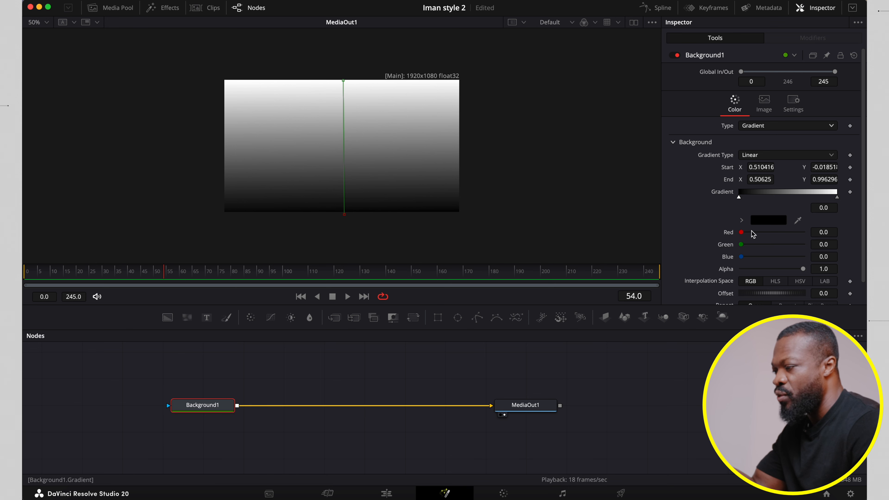
Step: Change the gradient's white colour stop to dark green, about red 0.19, green 0.46, blue 0.12
{"action": "left_click", "coordinate": [837, 197]}
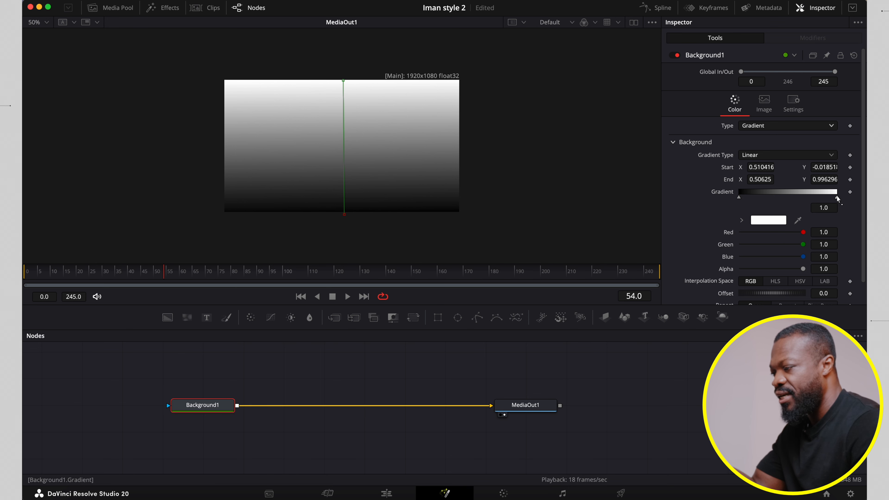
{"action": "left_click", "coordinate": [768, 220]}
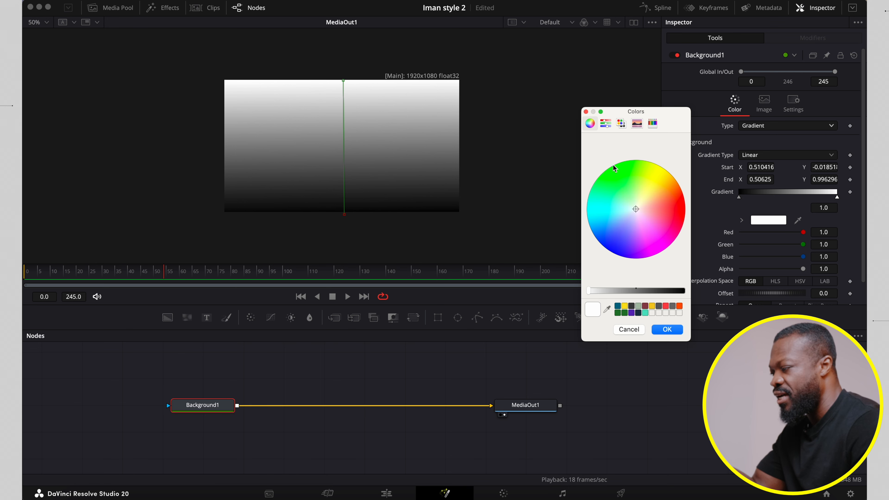
{"action": "left_click", "coordinate": [621, 124]}
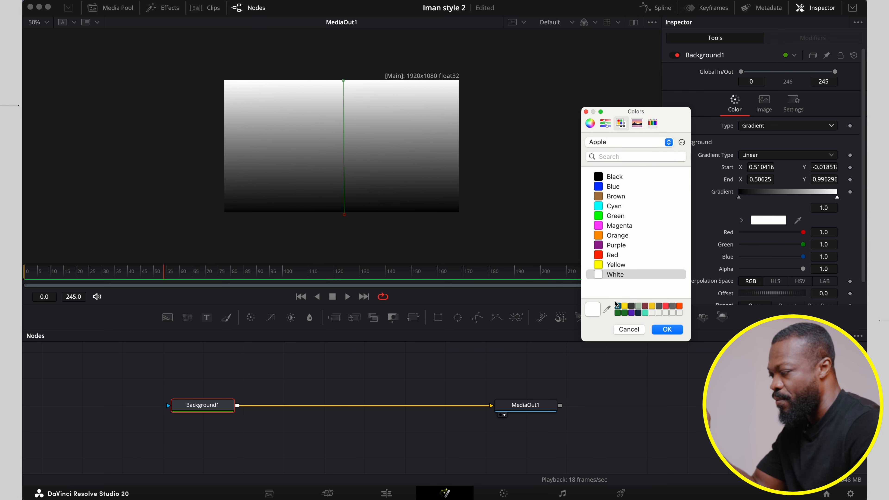
{"action": "left_click", "coordinate": [619, 312]}
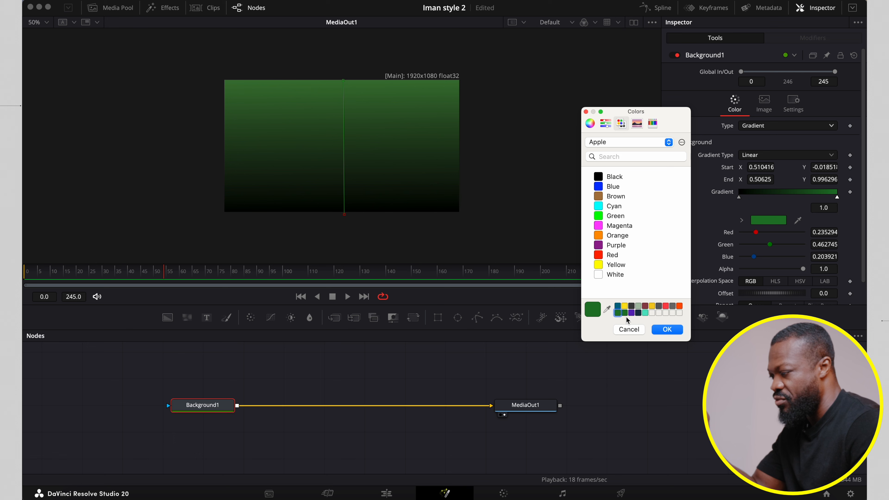
{"action": "left_click", "coordinate": [590, 124]}
{"action": "left_click_drag", "start_coordinate": [627, 188], "coordinate": [626, 179]}
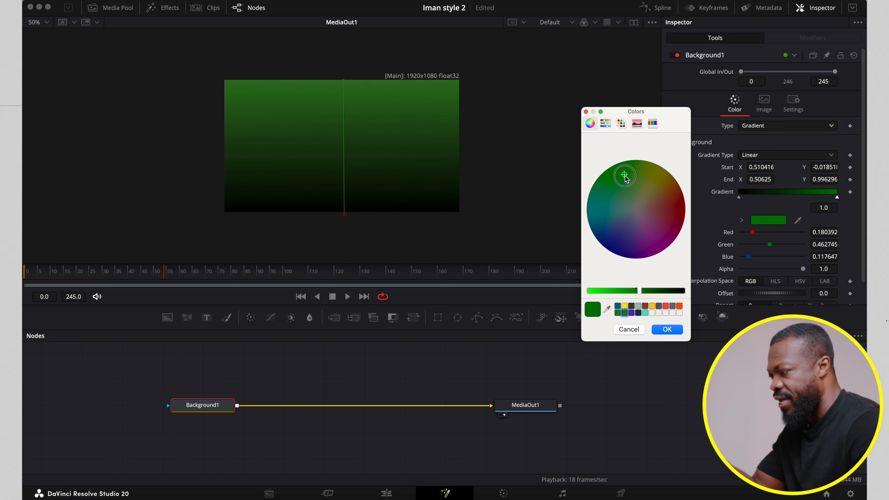
{"action": "left_click", "coordinate": [667, 329]}
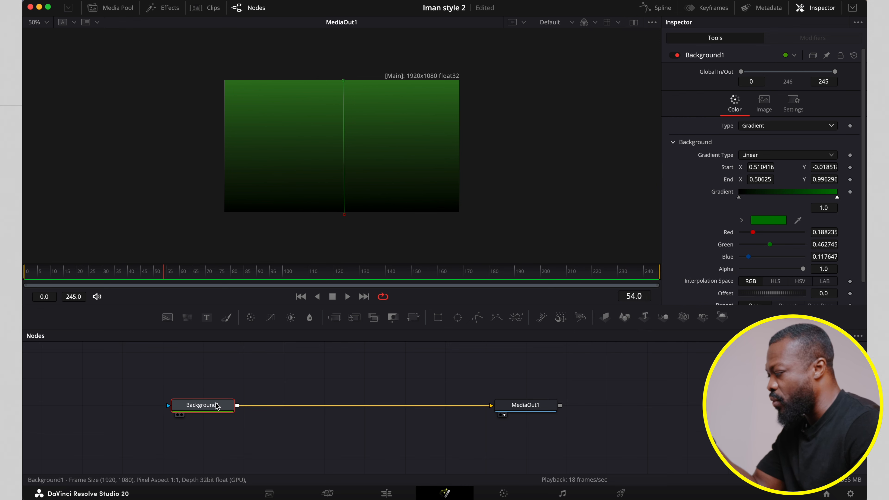
Step: Mask Background1 with a Rectangle of width 0.252, height 0.425 and corner radius 0.213
{"action": "left_click", "coordinate": [203, 402]}
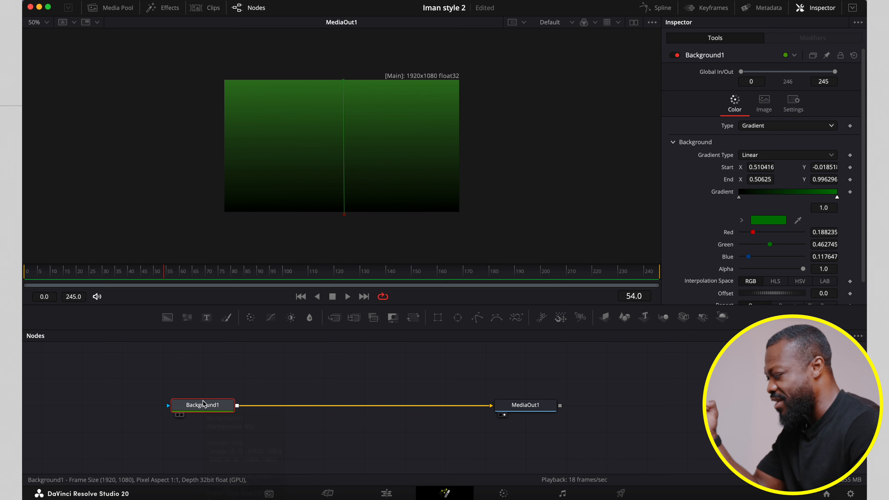
{"action": "left_click", "coordinate": [437, 318]}
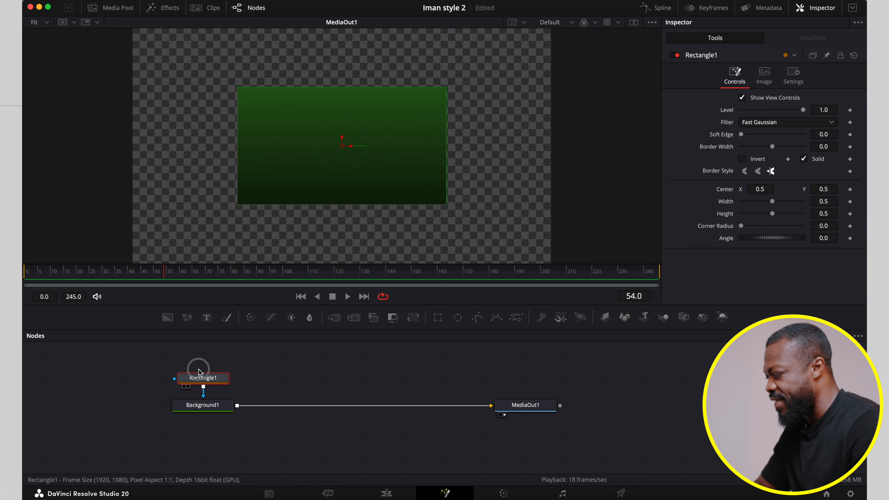
{"action": "left_click_drag", "start_coordinate": [772, 202], "coordinate": [754, 226]}
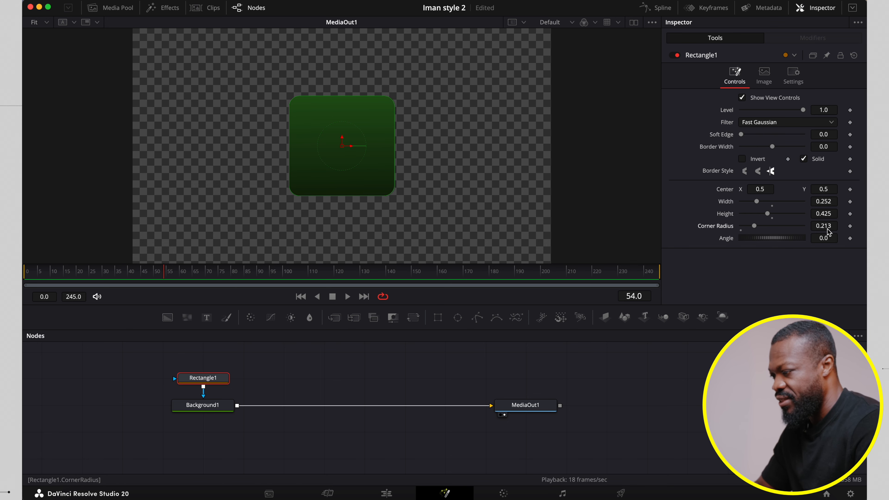
Step: Tighten Background1's gradient to the rounded square, with start Y about 0.25, end Y about 0.75 and both X at 0.50625
{"action": "left_click", "coordinate": [205, 399]}
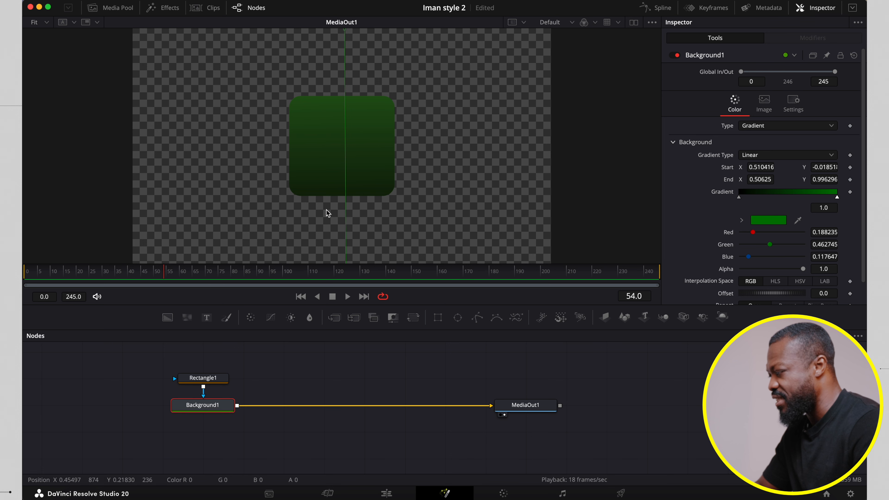
{"action": "left_click", "coordinate": [48, 24]}
{"action": "left_click", "coordinate": [43, 80]}
{"action": "left_click_drag", "start_coordinate": [343, 212], "coordinate": [344, 189]}
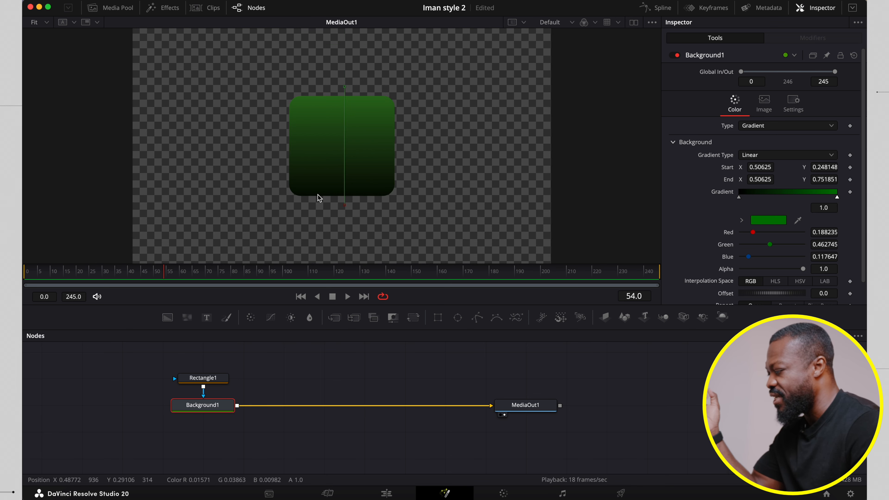
Step: Shift Background1 and its Rectangle1 mask closer to MediaOut1 and add a second Background node in the freed space before them
{"action": "left_click_drag", "start_coordinate": [202, 356], "coordinate": [247, 406]}
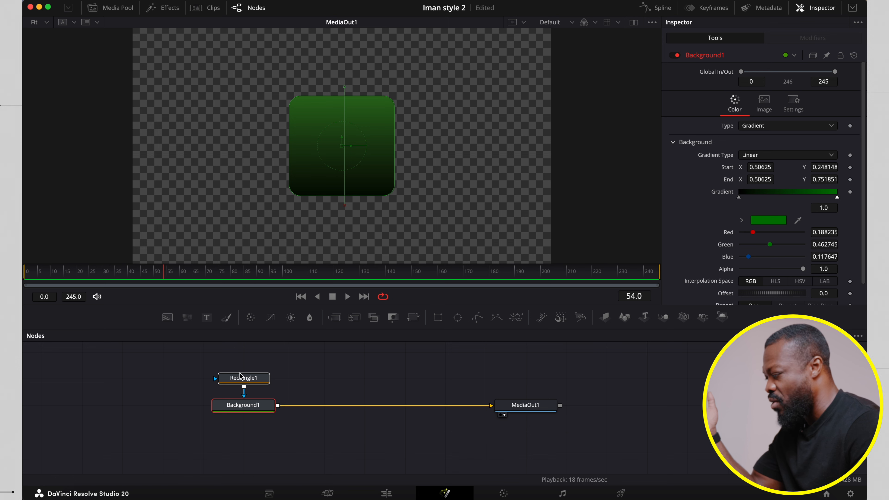
{"action": "left_click_drag", "start_coordinate": [247, 409], "coordinate": [287, 409]}
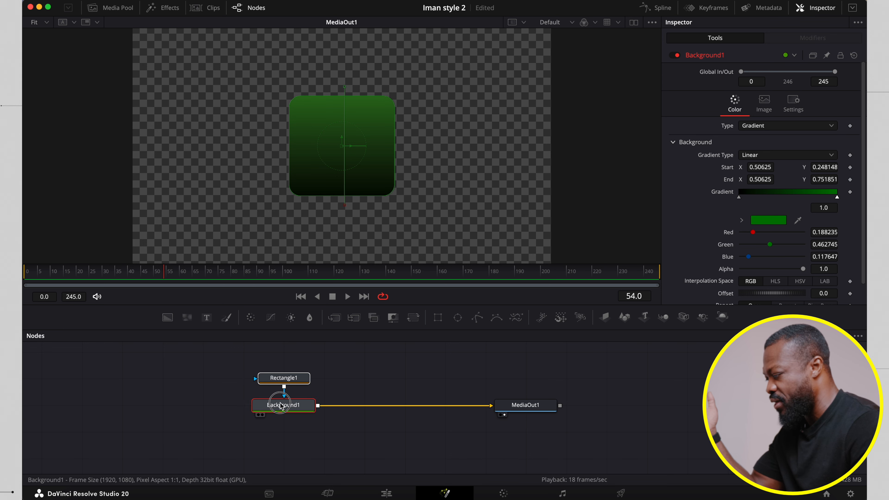
{"action": "left_click", "coordinate": [170, 384]}
{"action": "left_click", "coordinate": [167, 317]}
{"action": "left_click_drag", "start_coordinate": [166, 370], "coordinate": [166, 398]}
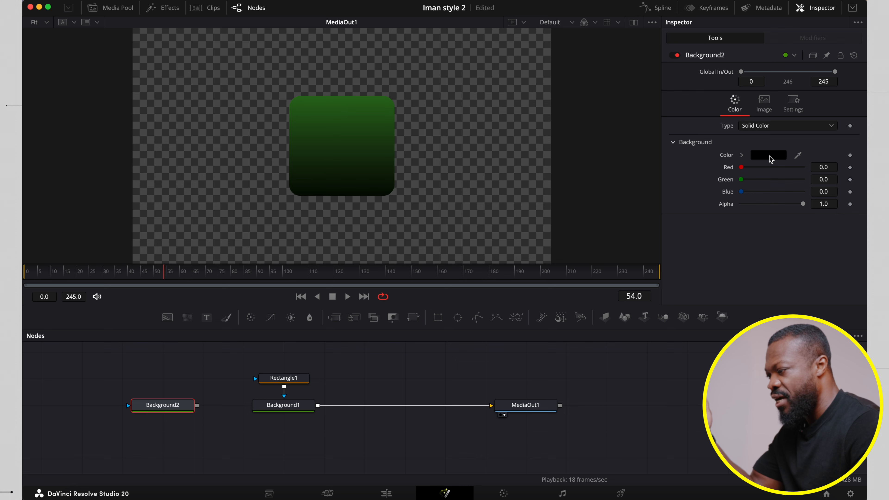
Step: Set Background2's solid colour to White from the Apple colour palette
{"action": "left_click", "coordinate": [769, 155]}
{"action": "left_click_drag", "start_coordinate": [617, 292], "coordinate": [552, 294]}
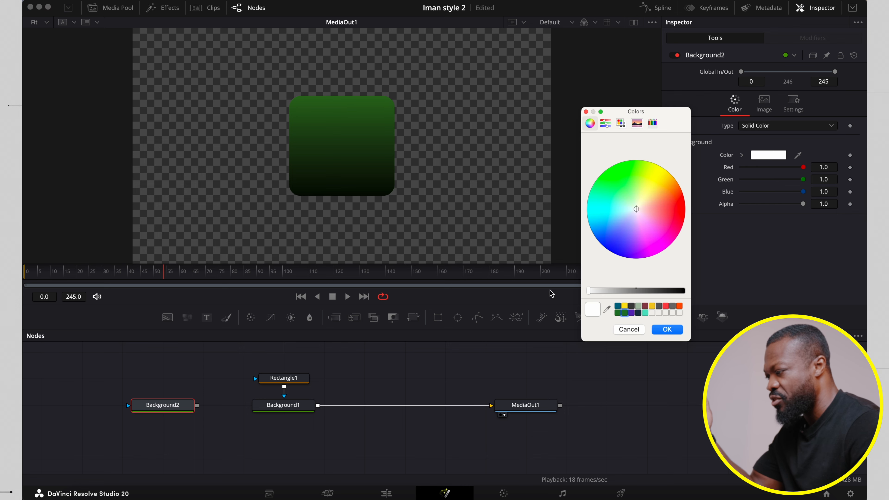
{"action": "left_click", "coordinate": [621, 123]}
{"action": "left_click", "coordinate": [598, 275]}
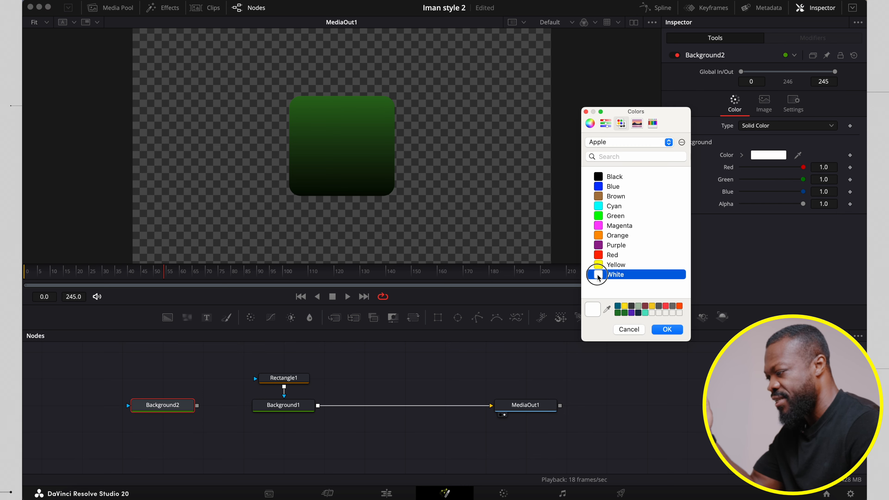
{"action": "left_click", "coordinate": [667, 329]}
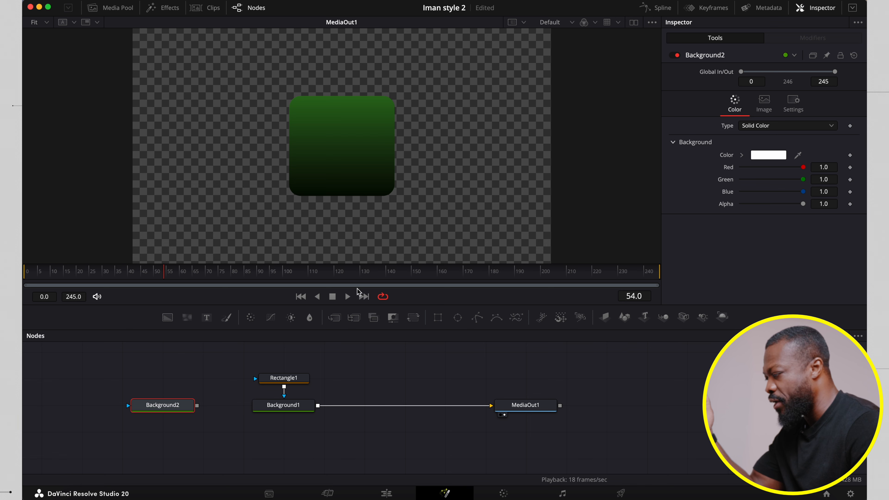
Step: Mask Background2 with a new Rectangle and preview it beside MediaOut1 in dual viewers before returning to a single viewer
{"action": "left_click", "coordinate": [437, 318]}
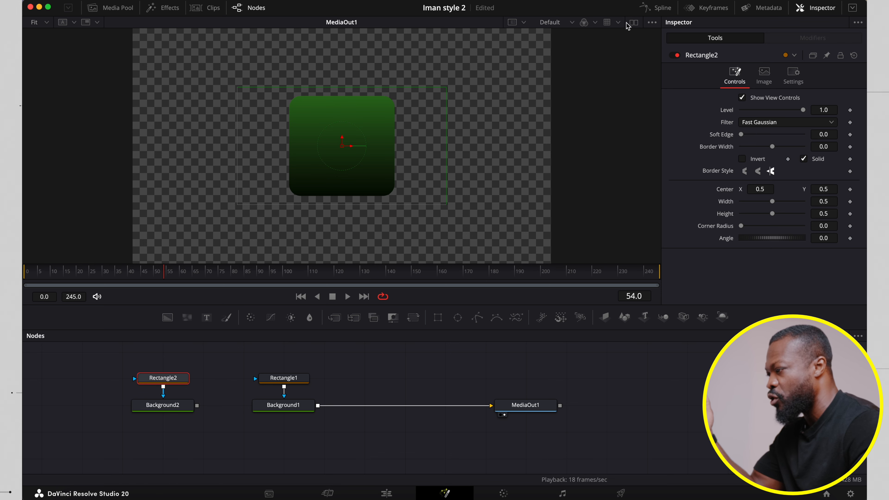
{"action": "left_click", "coordinate": [633, 23]}
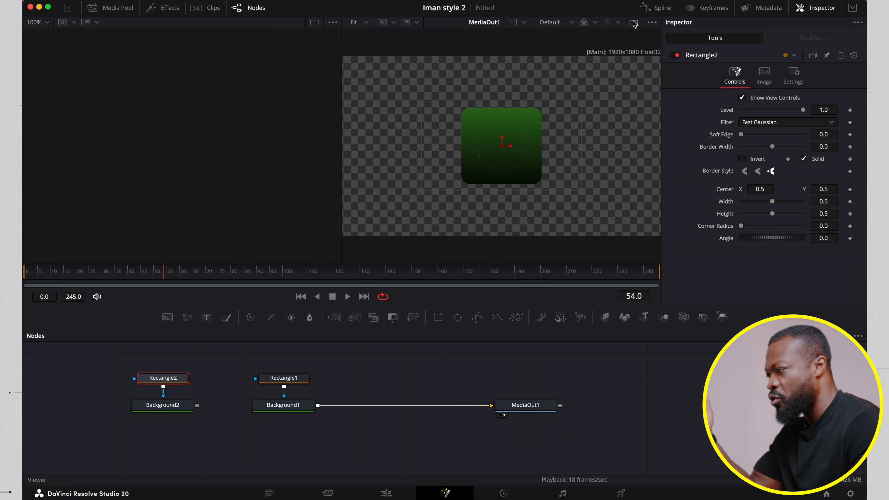
{"action": "left_click", "coordinate": [145, 411]}
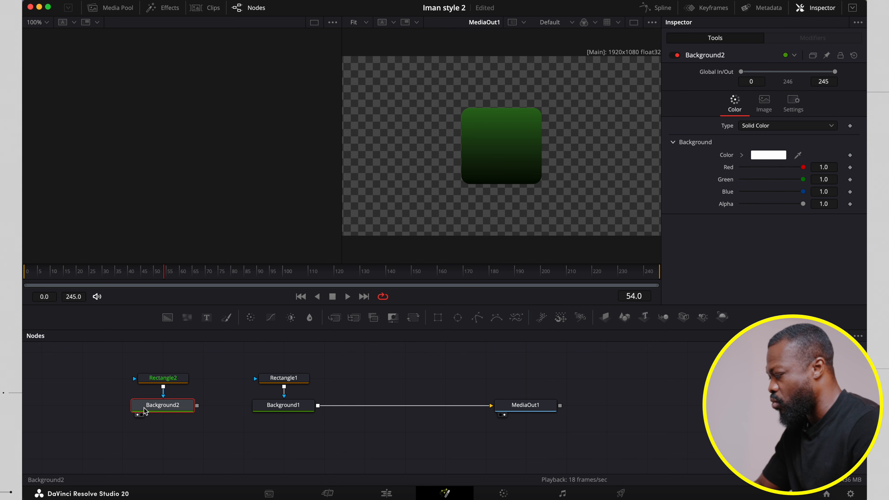
{"action": "key", "text": "1"}
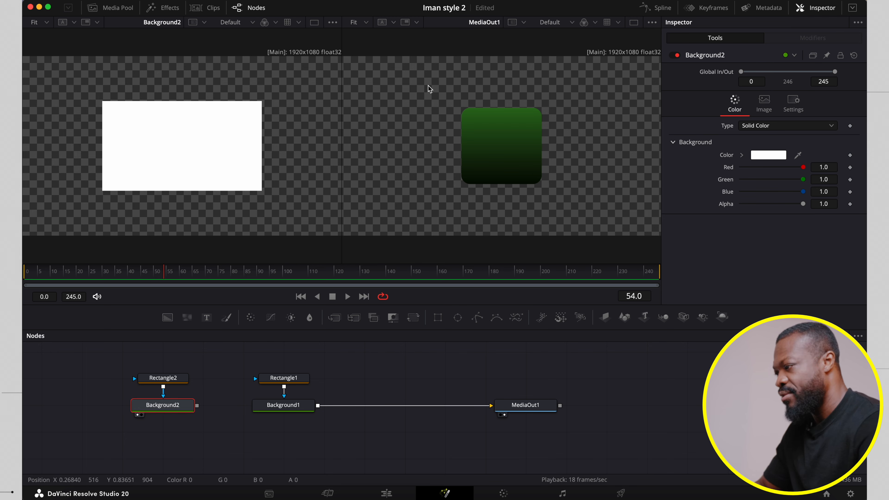
{"action": "left_click", "coordinate": [633, 23]}
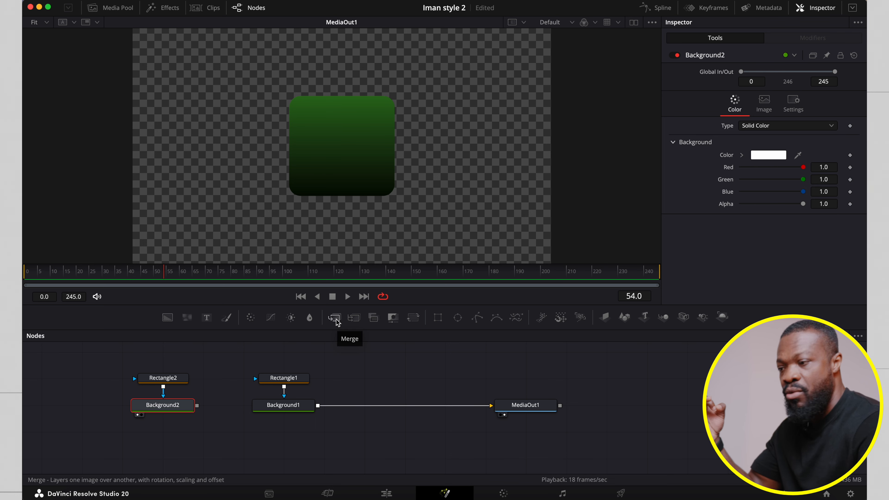
Step: Combine the backgrounds in a MultiMerge, with Background2 as the base and Background1 as the layer, and feed it to MediaOut1
{"action": "left_click", "coordinate": [354, 318]}
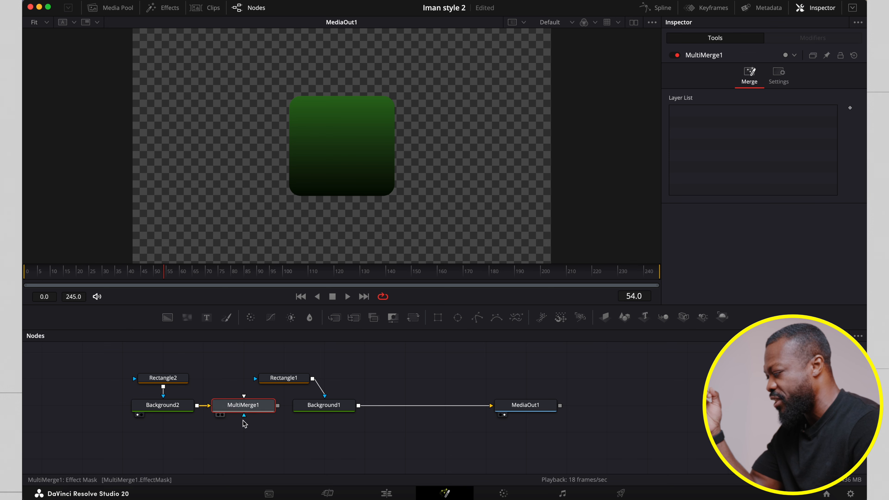
{"action": "left_click_drag", "start_coordinate": [241, 405], "coordinate": [243, 432]}
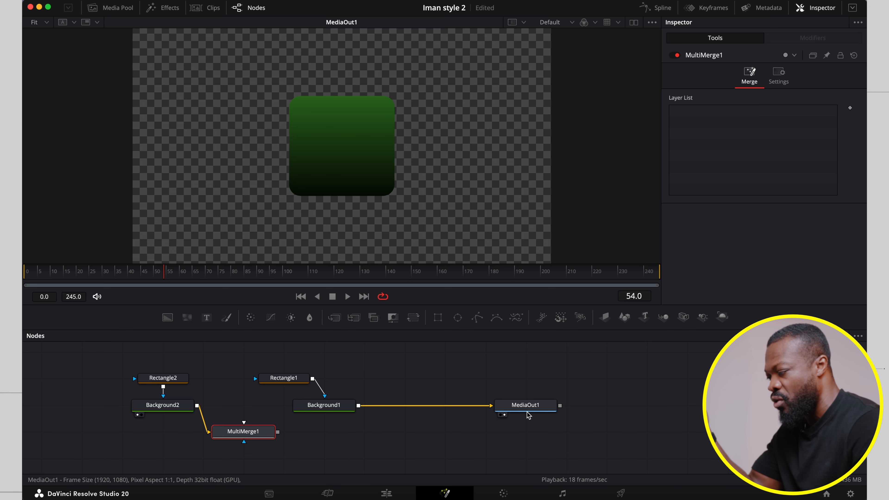
{"action": "left_click_drag", "start_coordinate": [255, 431], "coordinate": [296, 431]}
{"action": "left_click_drag", "start_coordinate": [489, 405], "coordinate": [284, 431]}
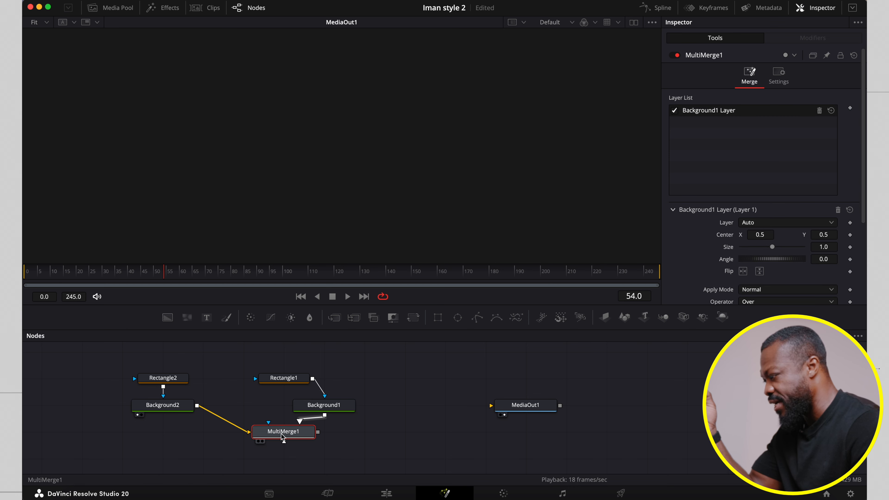
{"action": "left_click_drag", "start_coordinate": [318, 432], "coordinate": [491, 406]}
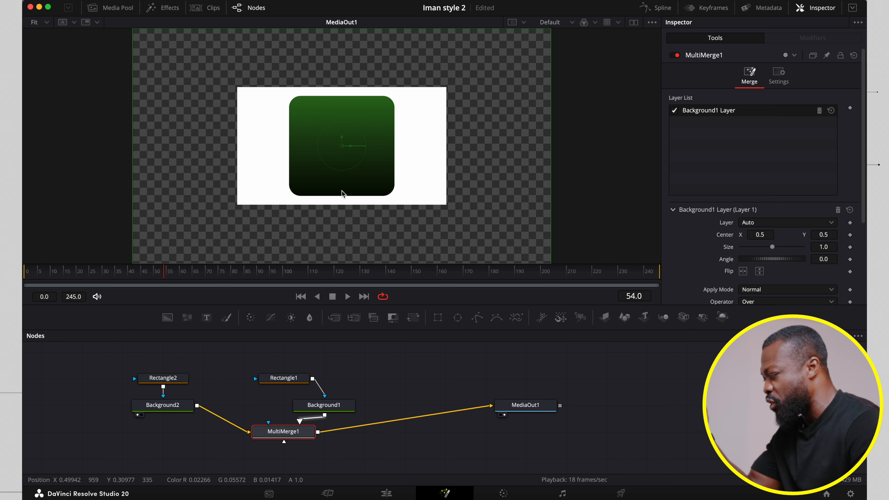
Step: Match Rectangle2's size to Rectangle1 by setting its width to 0.252 and height to 0.425
{"action": "left_click", "coordinate": [309, 405]}
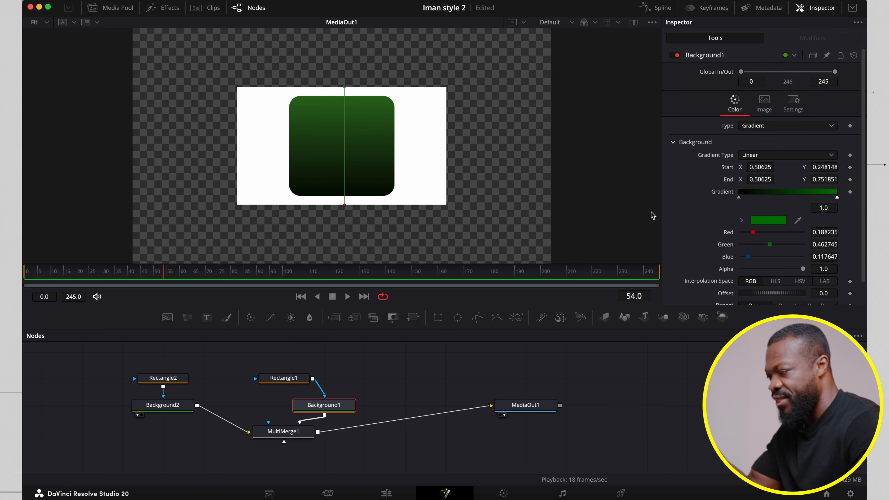
{"action": "left_click", "coordinate": [269, 379]}
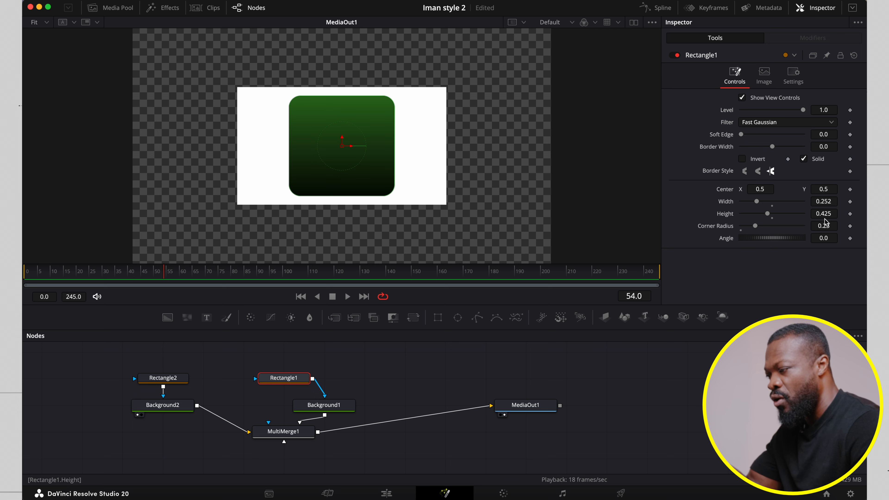
{"action": "left_click", "coordinate": [162, 381]}
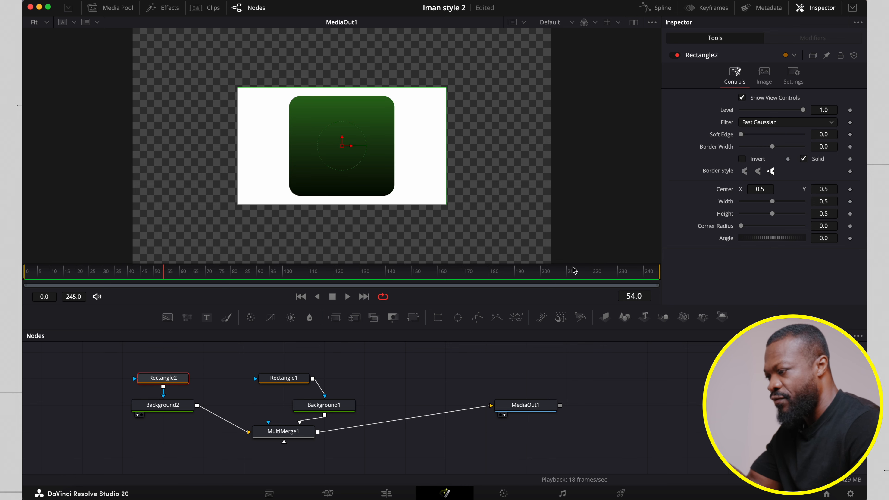
{"action": "left_click", "coordinate": [824, 202]}
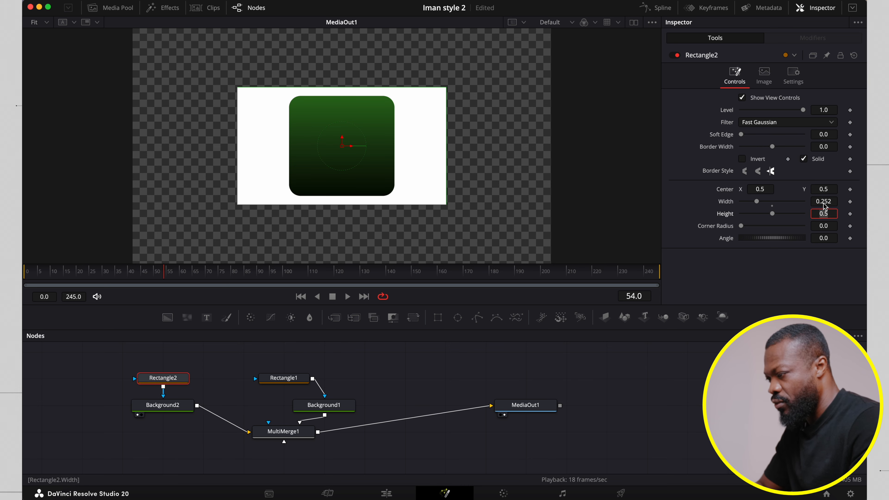
{"action": "type", "text": ".252"}
{"action": "key", "text": "Return"}
{"action": "left_click", "coordinate": [294, 378]}
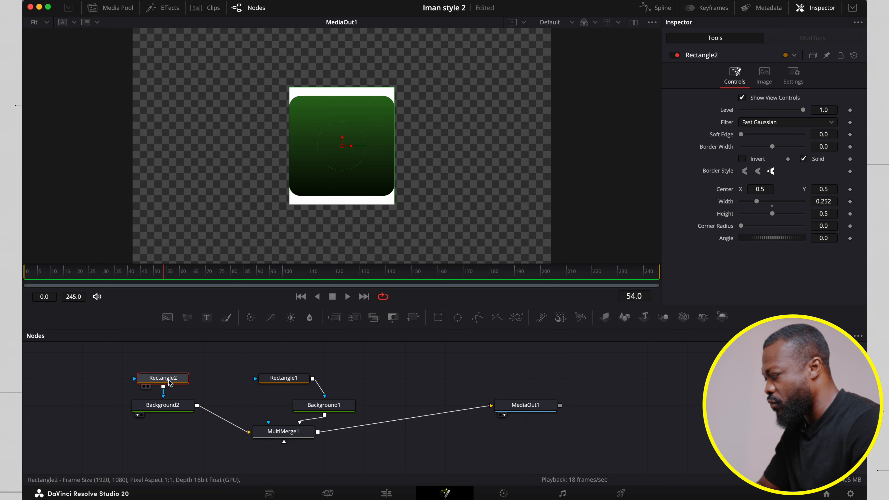
{"action": "left_click", "coordinate": [169, 383]}
{"action": "left_click", "coordinate": [825, 215]}
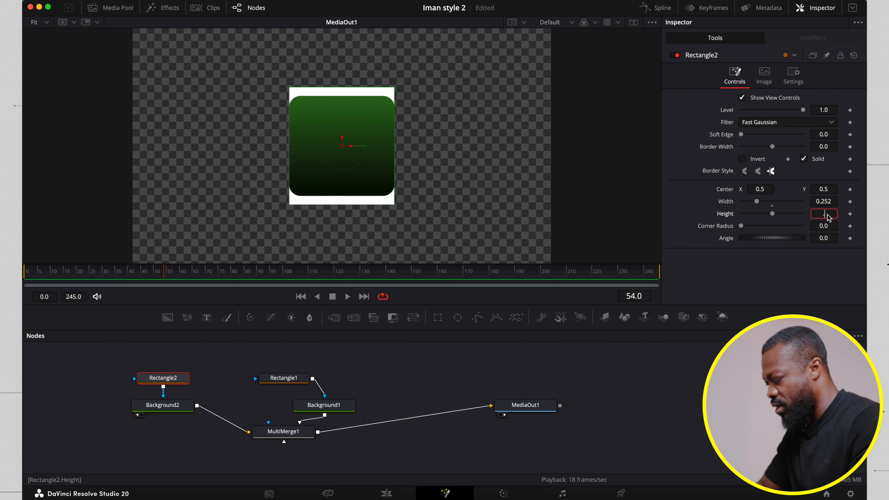
{"action": "type", "text": ".425"}
{"action": "key", "text": "Tab"}
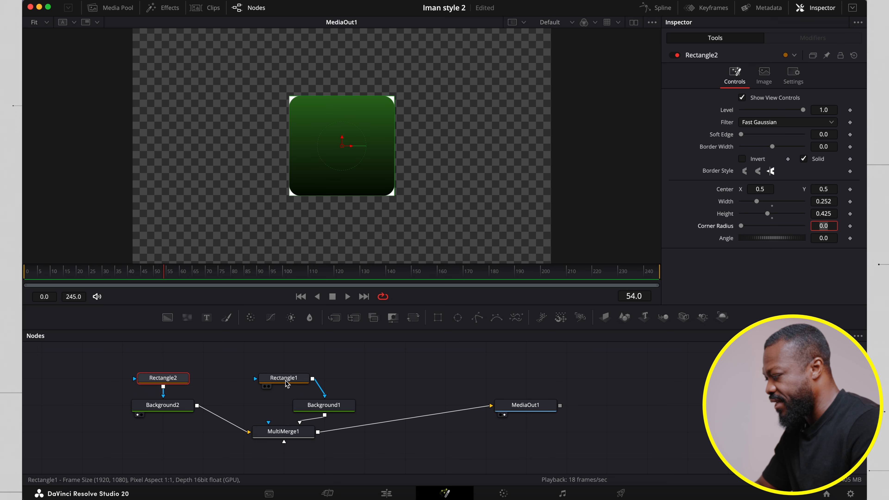
Step: Match Rectangle2's corner radius to Rectangle1 by setting it to 0.23
{"action": "left_click", "coordinate": [285, 379]}
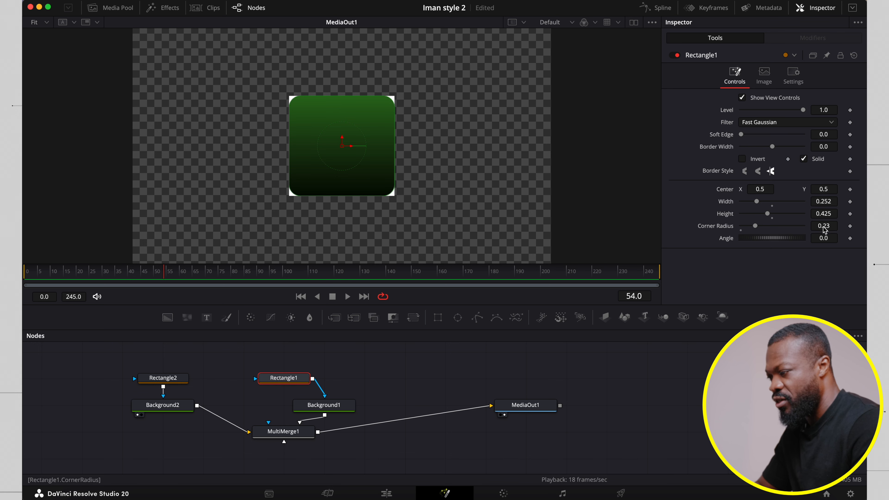
{"action": "left_click", "coordinate": [164, 378]}
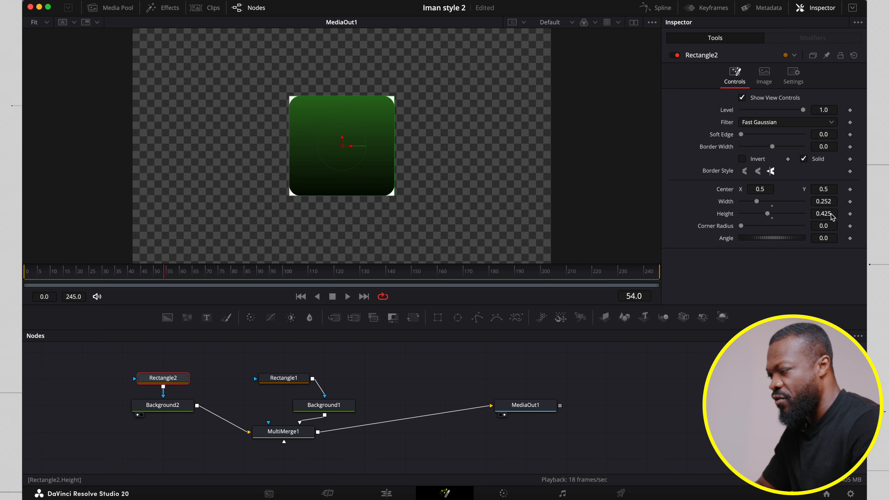
{"action": "left_click", "coordinate": [824, 225]}
{"action": "type", "text": ".23"}
{"action": "key", "text": "Return"}
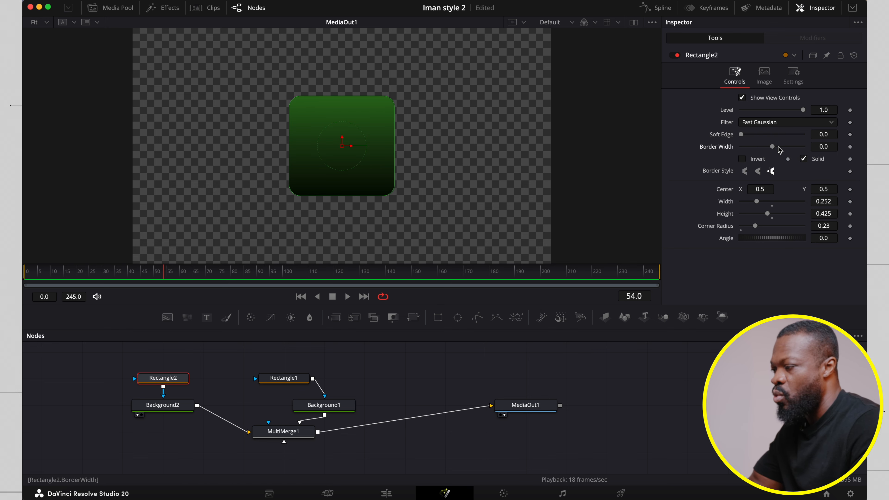
Step: Raise Rectangle2's Border Width to about 0.006 and fine-tune it for a thin white outline around the green square
{"action": "left_click_drag", "start_coordinate": [773, 149], "coordinate": [774, 148]}
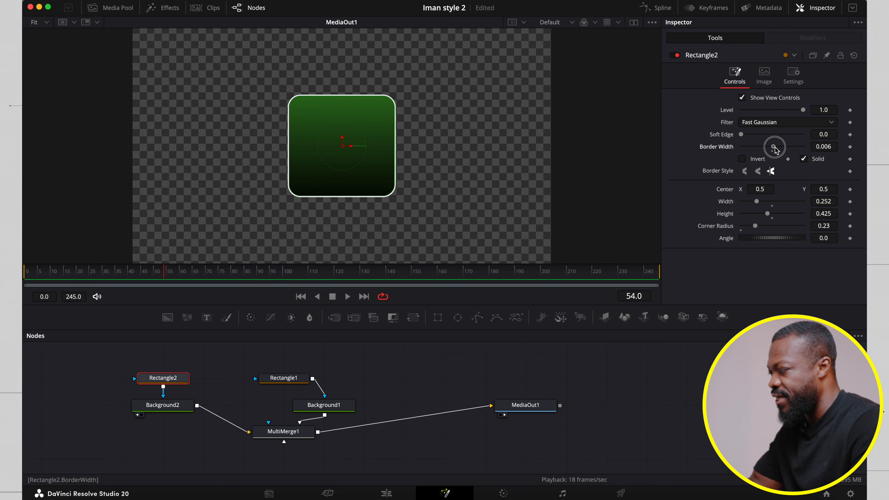
{"action": "left_click", "coordinate": [821, 147]}
{"action": "left_click_drag", "start_coordinate": [819, 147], "coordinate": [816, 147]}
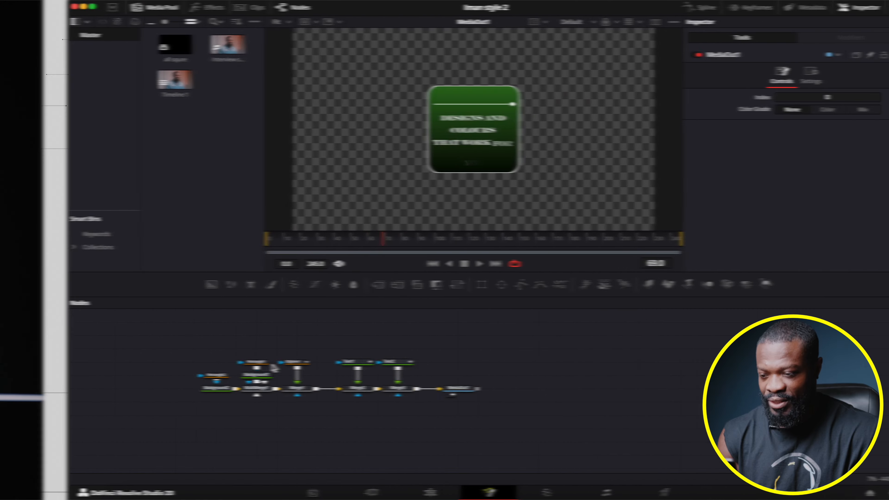
Step: Duplicate Rectangle1 and Background1 below the node chain and connect the copy to MediaOut1 in place of Merge3
{"action": "left_click_drag", "start_coordinate": [256, 353], "coordinate": [258, 382]}
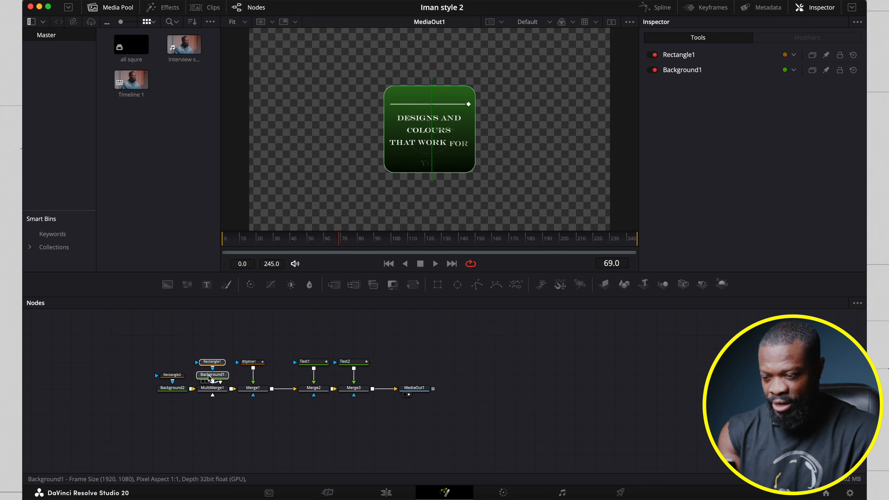
{"action": "key", "text": "ctrl+c"}
{"action": "key", "text": "ctrl+v"}
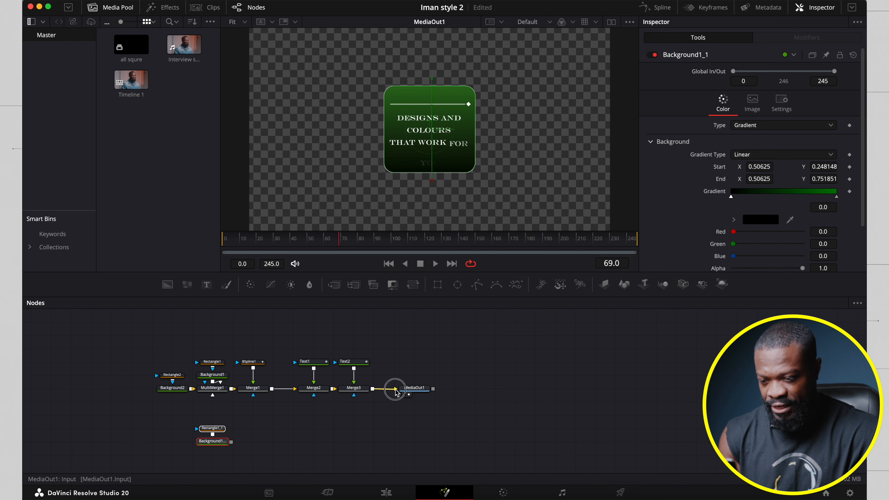
{"action": "left_click_drag", "start_coordinate": [395, 391], "coordinate": [367, 390]}
{"action": "left_click_drag", "start_coordinate": [231, 441], "coordinate": [421, 424]}
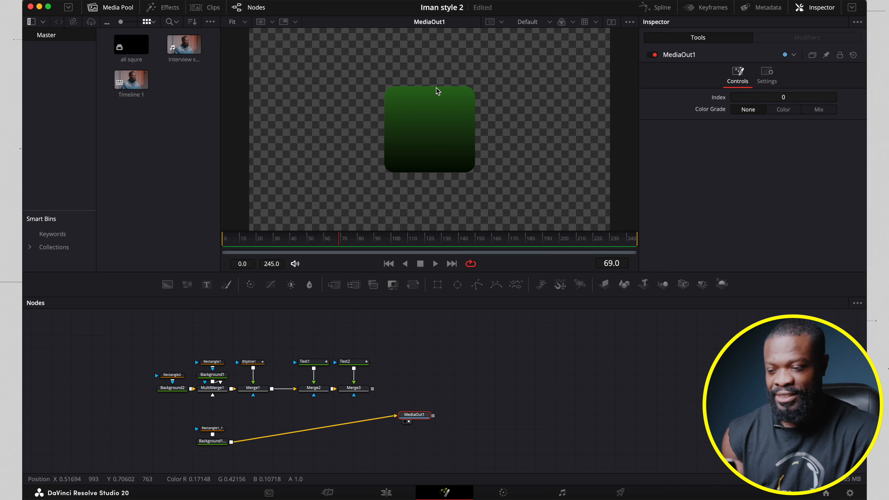
Step: Duplicate the Rectangle1_1 and Background1_1 pair and place the new copy just before it in the node graph
{"action": "left_click_drag", "start_coordinate": [207, 419], "coordinate": [217, 448]}
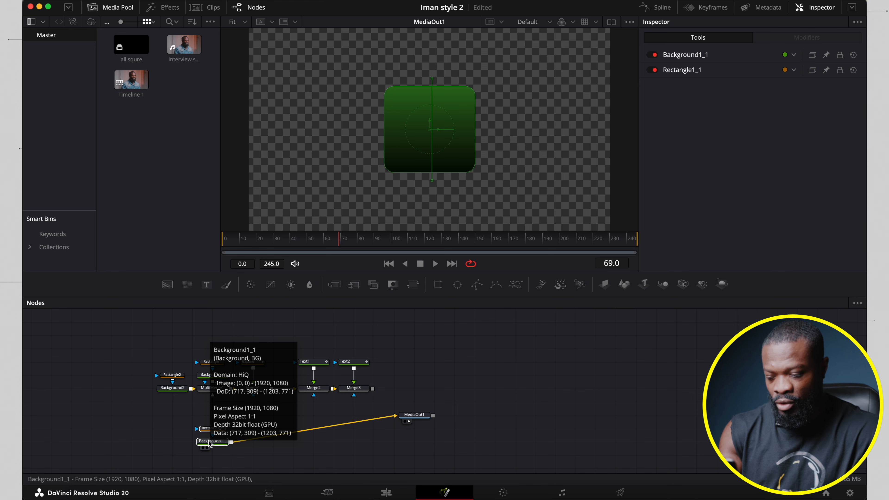
{"action": "key", "text": "super+c"}
{"action": "key", "text": "super+v"}
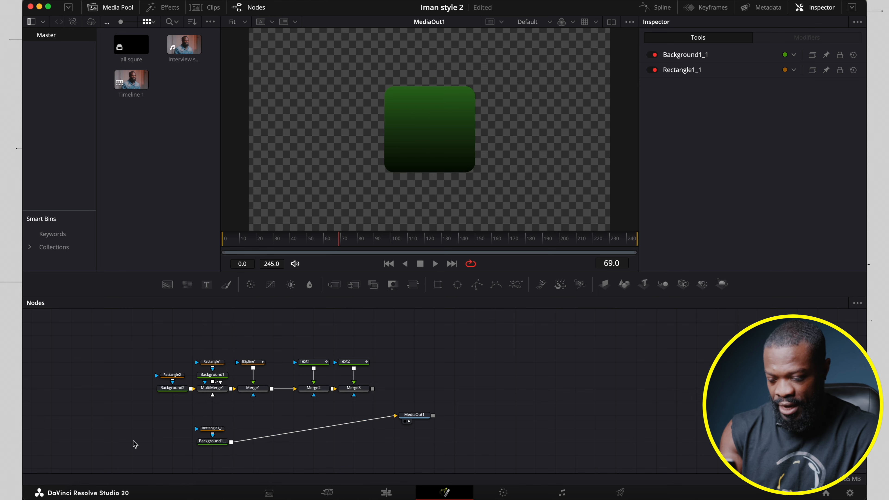
{"action": "left_click_drag", "start_coordinate": [131, 441], "coordinate": [153, 428]}
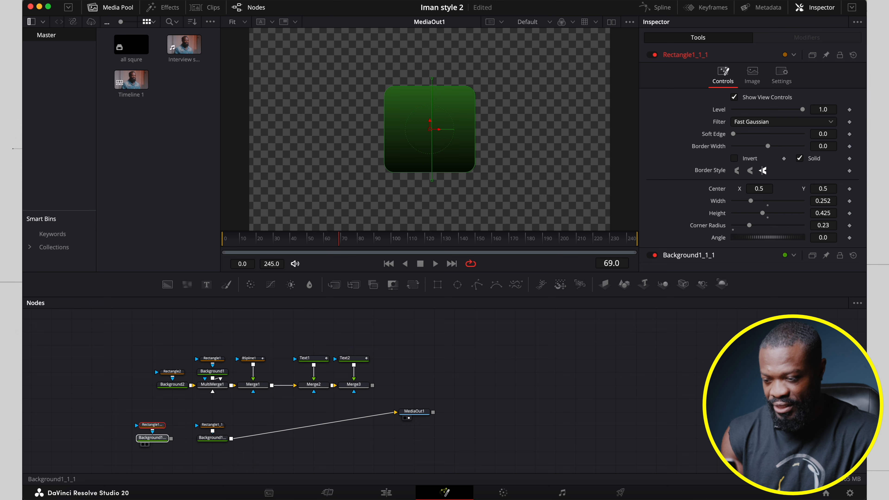
Step: Merge the two copied squares in a new MultiMerge, with Background1_1_1 as the base and Background1_1 as the layer, and output to MediaOut1
{"action": "left_click", "coordinate": [154, 438]}
{"action": "left_click", "coordinate": [356, 285]}
{"action": "left_click_drag", "start_coordinate": [195, 441], "coordinate": [253, 467]}
{"action": "mouse_move", "coordinate": [394, 413]}
{"action": "left_mouse_down"}
{"action": "mouse_move", "coordinate": [292, 425]}
{"action": "mouse_move", "coordinate": [249, 457]}
{"action": "mouse_move", "coordinate": [253, 466]}
{"action": "mouse_move", "coordinate": [404, 417]}
{"action": "left_mouse_up"}
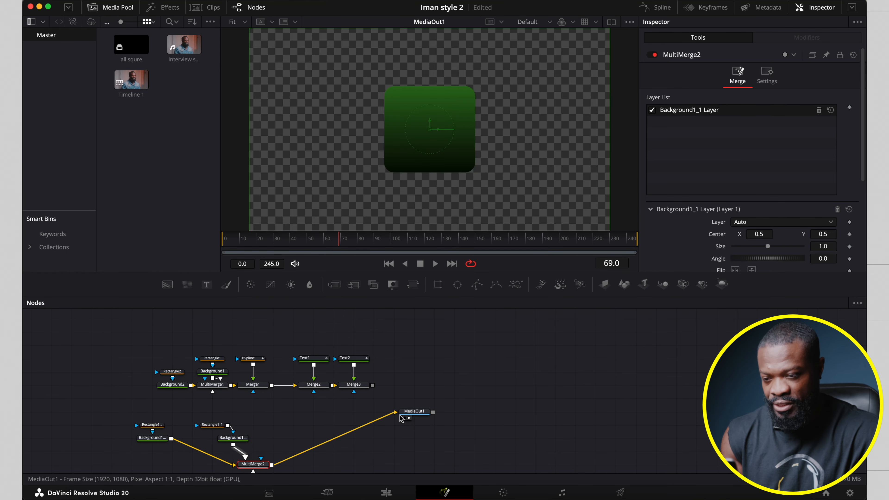
{"action": "left_click_drag", "start_coordinate": [254, 464], "coordinate": [274, 450]}
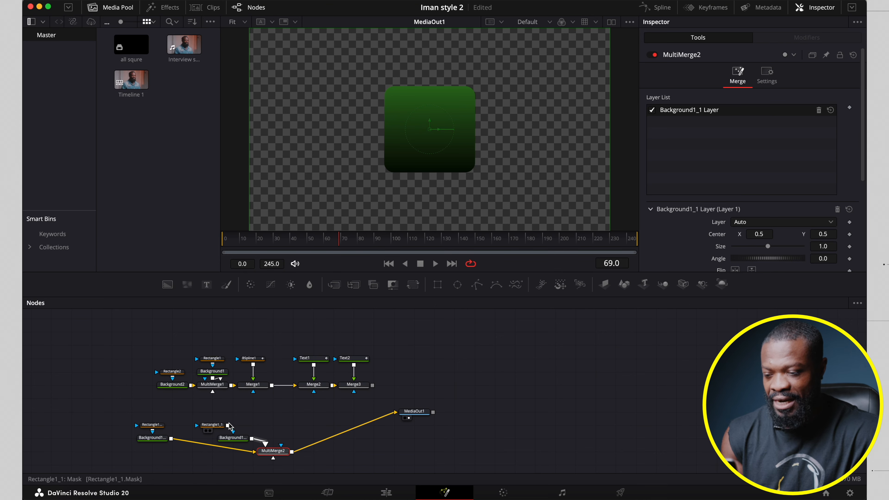
Step: Make Background1_1_1 a solid white and adjust Rectangle1_1_1's Border Width to outline the copied green square
{"action": "left_click", "coordinate": [148, 439]}
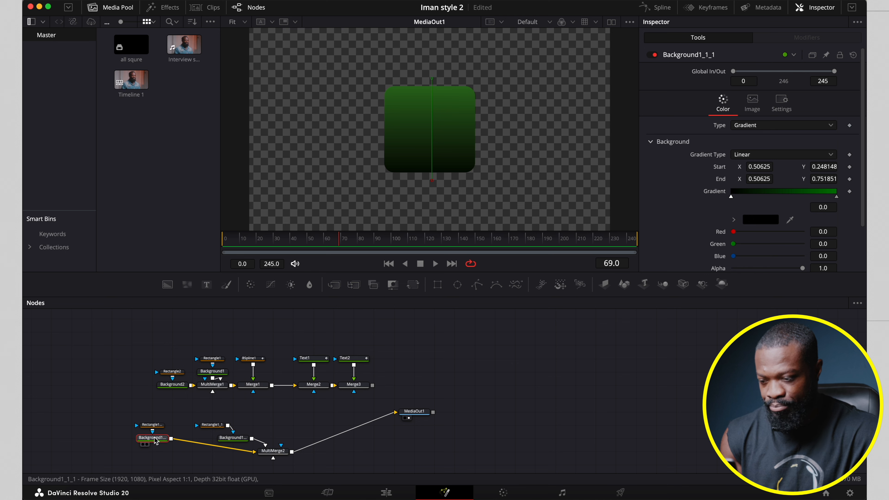
{"action": "left_click", "coordinate": [757, 126]}
{"action": "left_click", "coordinate": [749, 139]}
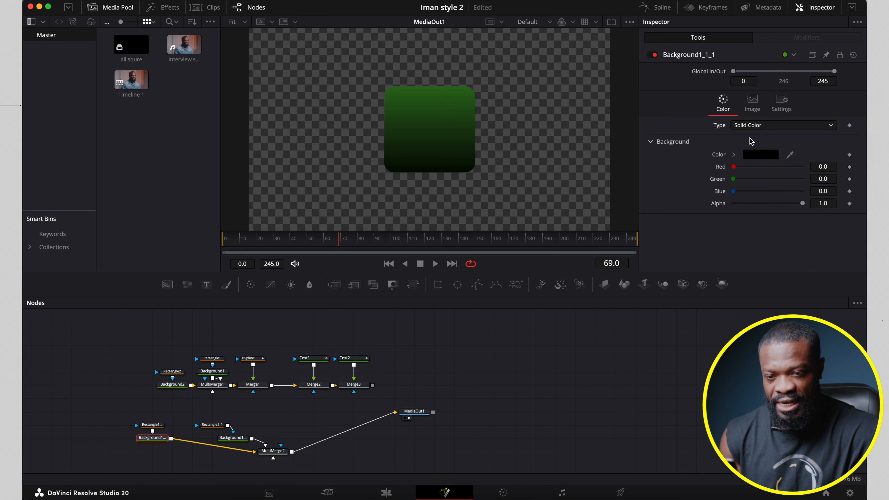
{"action": "left_click", "coordinate": [755, 156]}
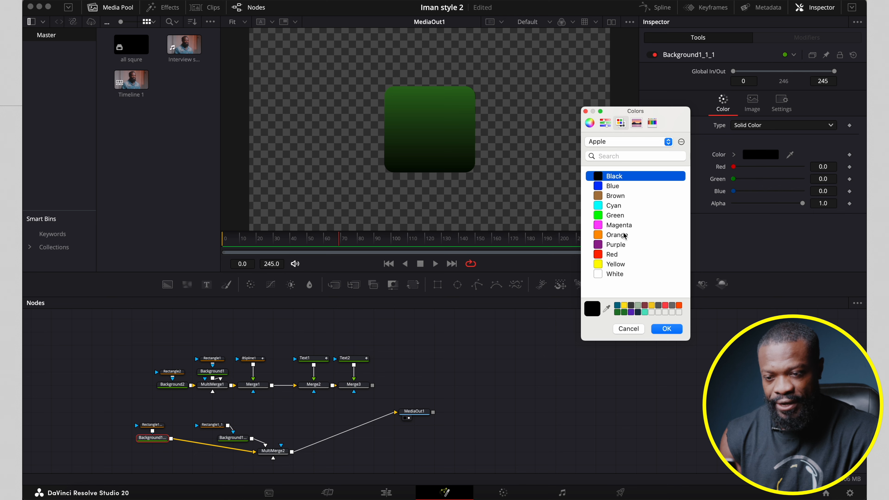
{"action": "left_click", "coordinate": [597, 275]}
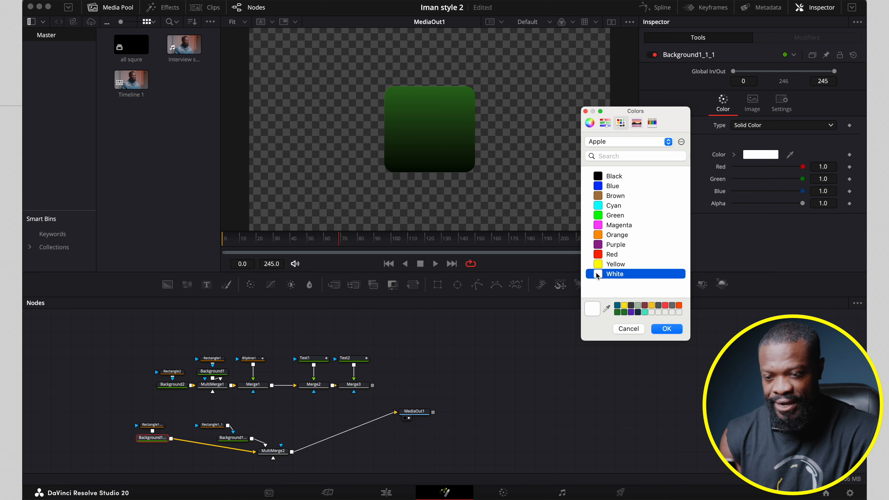
{"action": "left_click", "coordinate": [666, 329]}
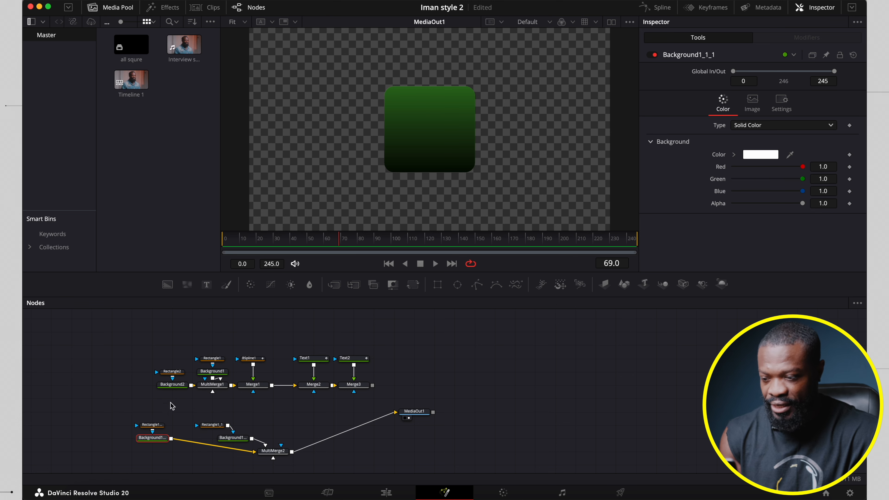
{"action": "left_click", "coordinate": [152, 424]}
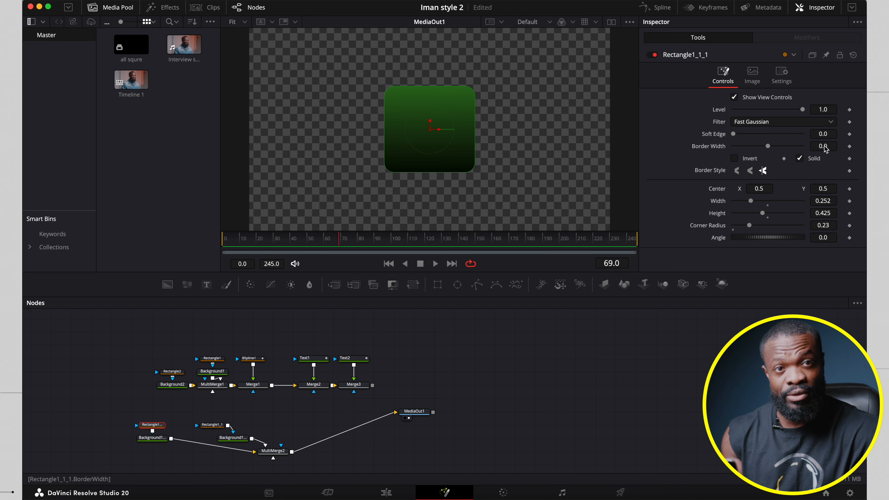
{"action": "left_click_drag", "start_coordinate": [822, 146], "coordinate": [479, 144]}
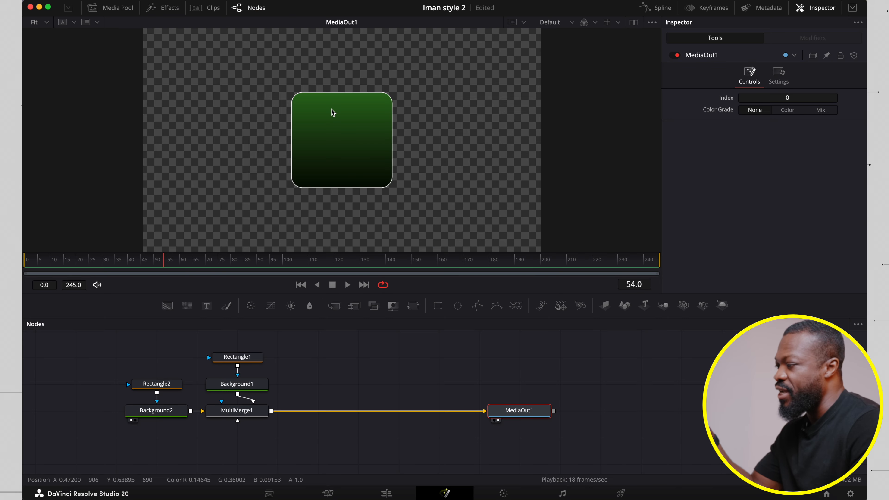
Step: Add a BSpline node and place it above the link between MultiMerge1 and MediaOut1
{"action": "left_click", "coordinate": [338, 374]}
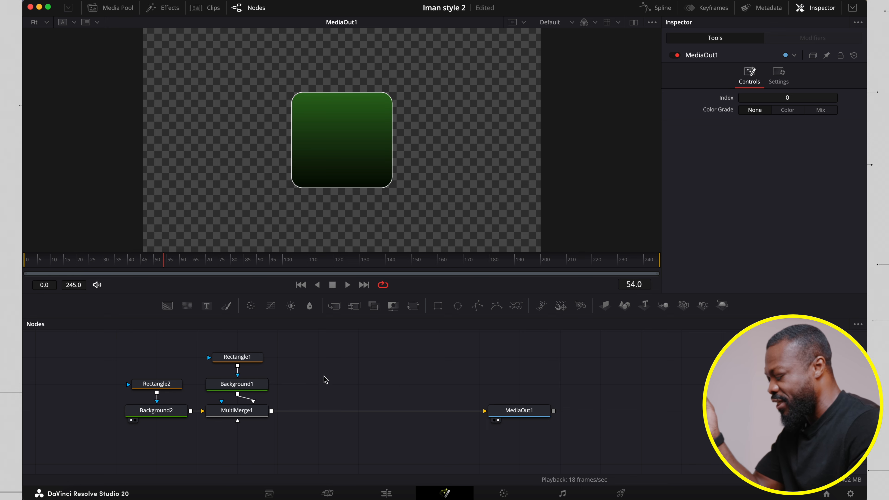
{"action": "left_click", "coordinate": [327, 373]}
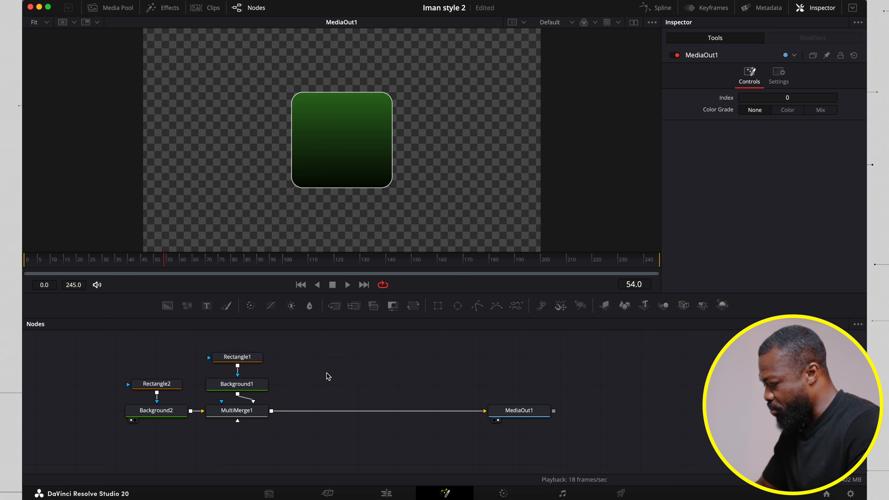
{"action": "key", "text": "shift+space"}
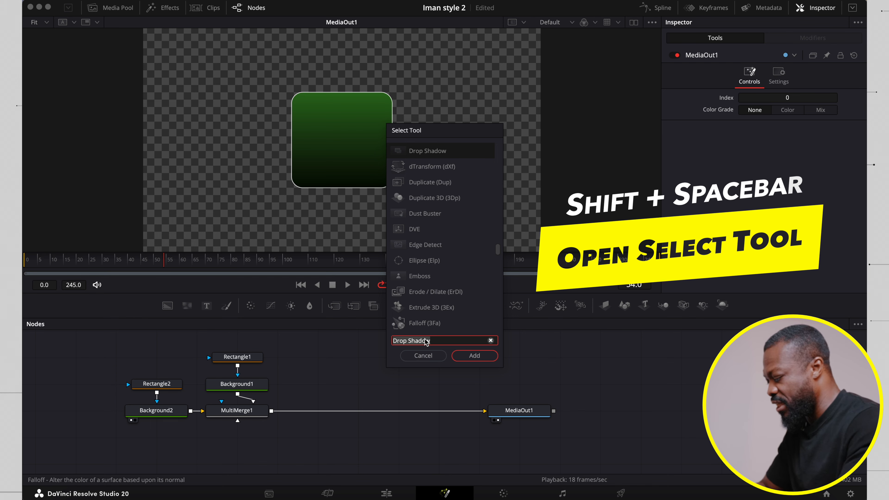
{"action": "type", "text": "bsl"}
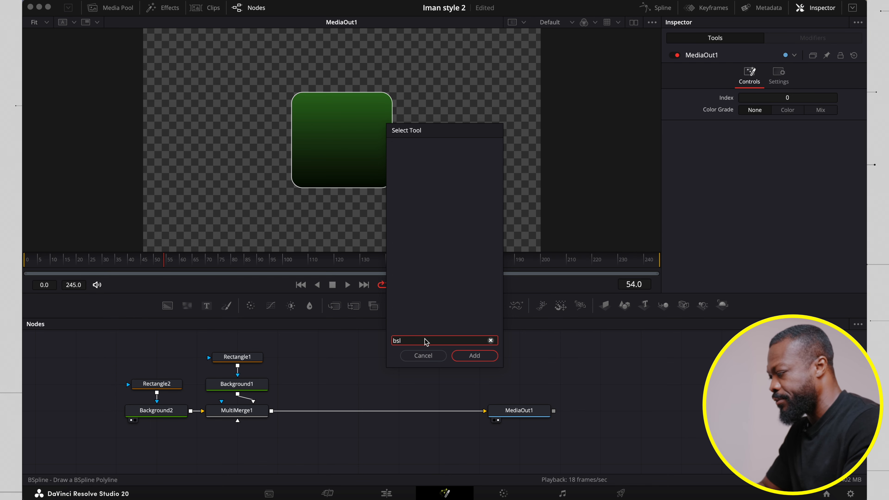
{"action": "left_click", "coordinate": [474, 356]}
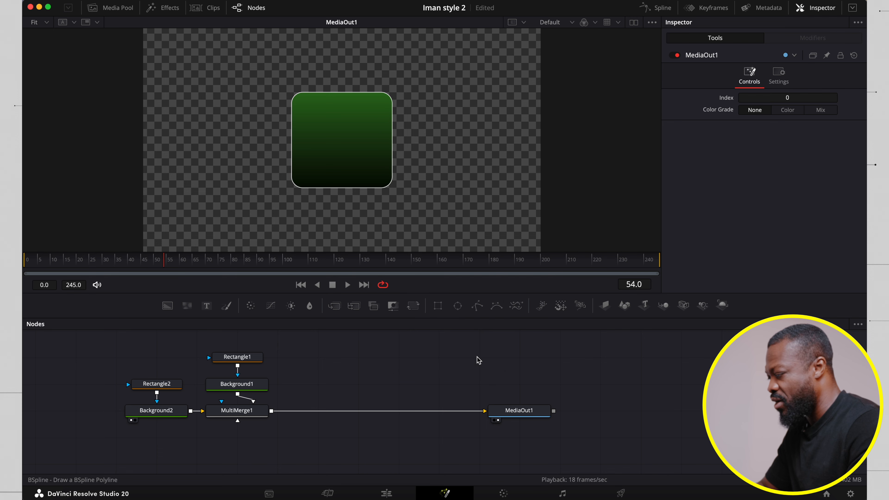
{"action": "left_click_drag", "start_coordinate": [314, 384], "coordinate": [349, 349]}
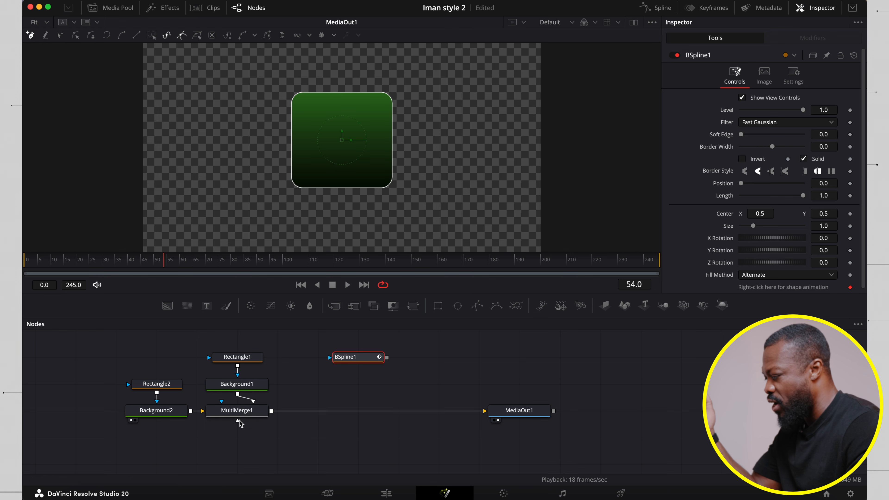
Step: Insert a Merge node between MultiMerge1 and MediaOut1 and connect BSpline1 as its foreground
{"action": "left_click", "coordinate": [244, 416]}
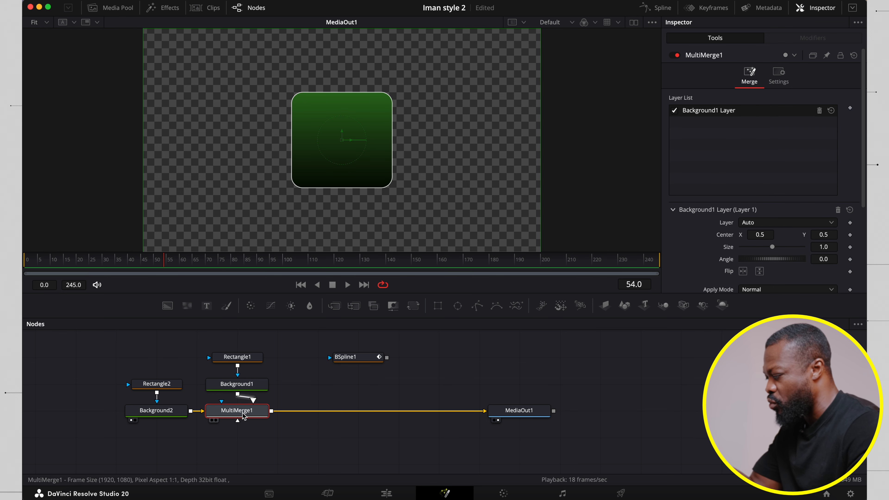
{"action": "left_click", "coordinate": [336, 307]}
{"action": "left_click_drag", "start_coordinate": [317, 411], "coordinate": [358, 410]}
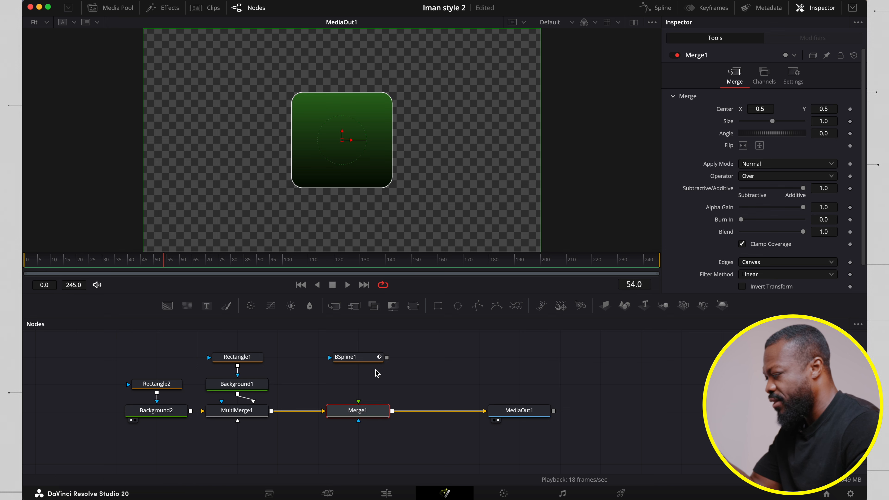
{"action": "left_click_drag", "start_coordinate": [387, 358], "coordinate": [358, 406]}
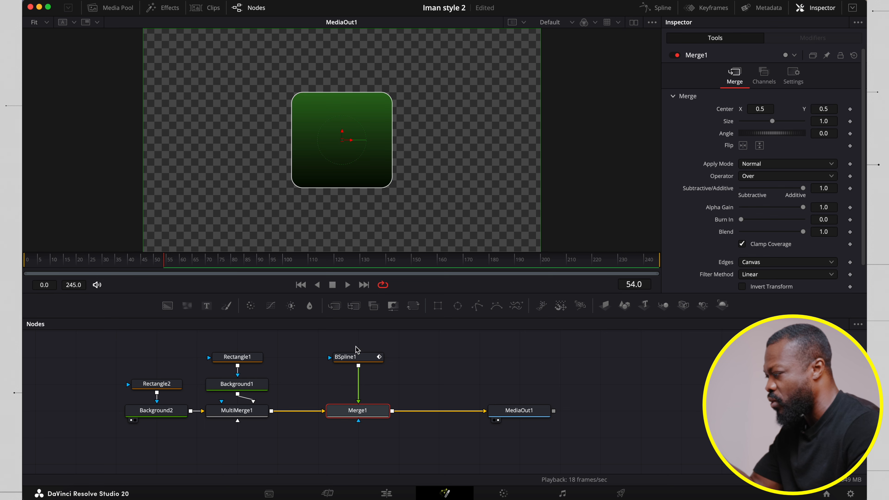
Step: Draw a horizontal BSpline1 line across the upper part of the green square with Border Width 0.003 and Level 0.63
{"action": "left_click", "coordinate": [354, 357]}
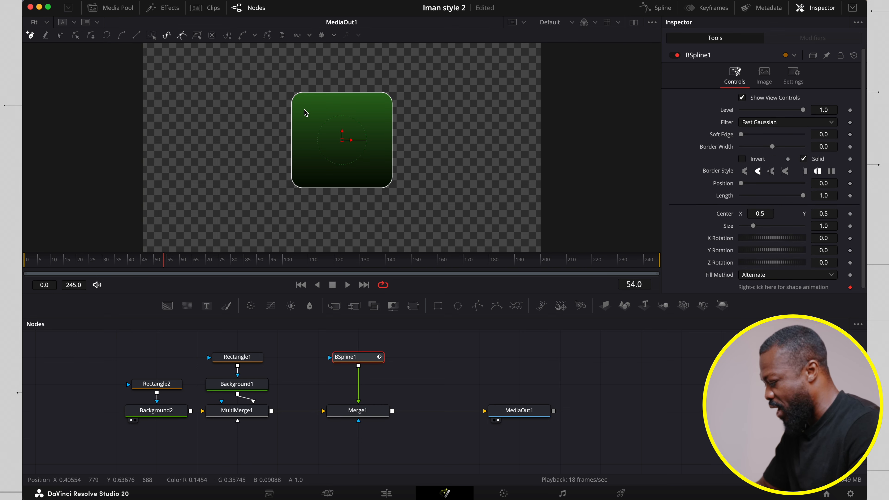
{"action": "left_click", "coordinate": [298, 112]}
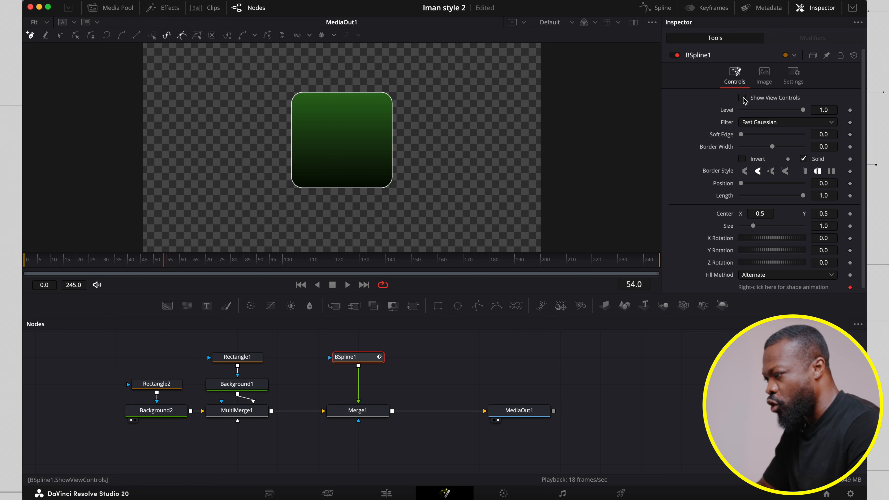
{"action": "left_click_drag", "start_coordinate": [772, 147], "coordinate": [774, 148]}
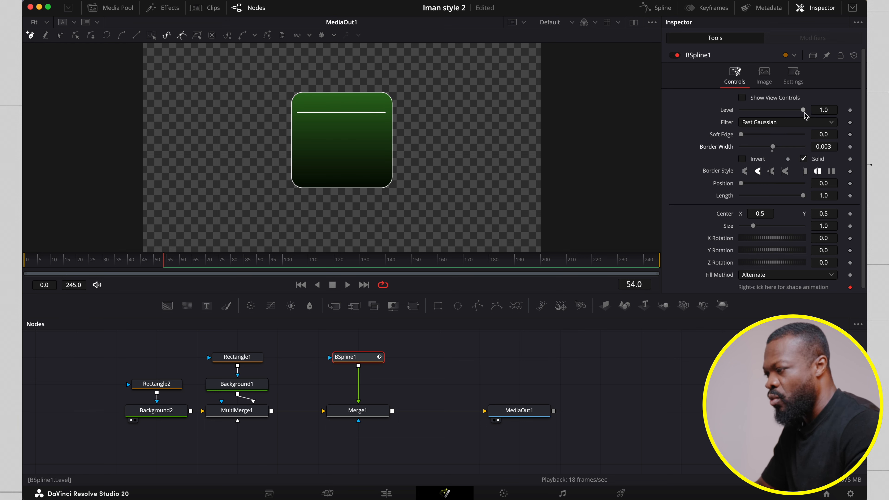
{"action": "left_click_drag", "start_coordinate": [804, 111], "coordinate": [781, 112]}
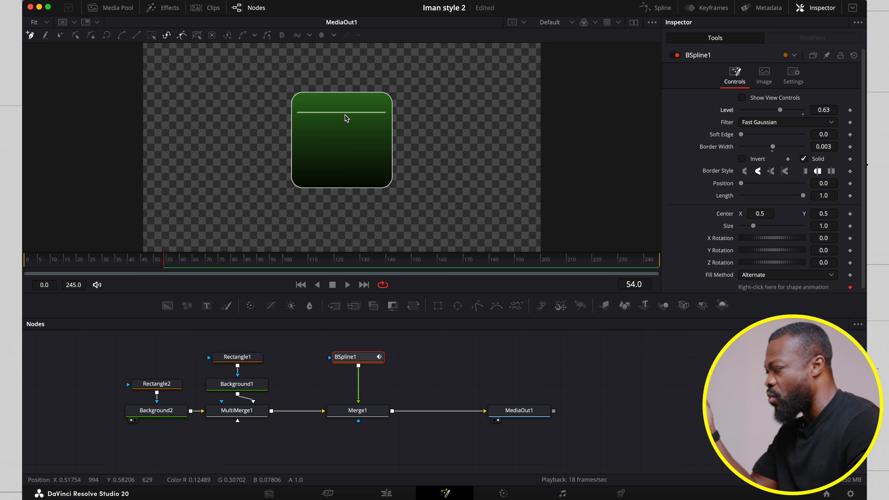
Step: Go to frame 0 and check the card over the interview footage on the Edit page before returning to Fusion
{"action": "left_click_drag", "start_coordinate": [165, 263], "coordinate": [24, 265]}
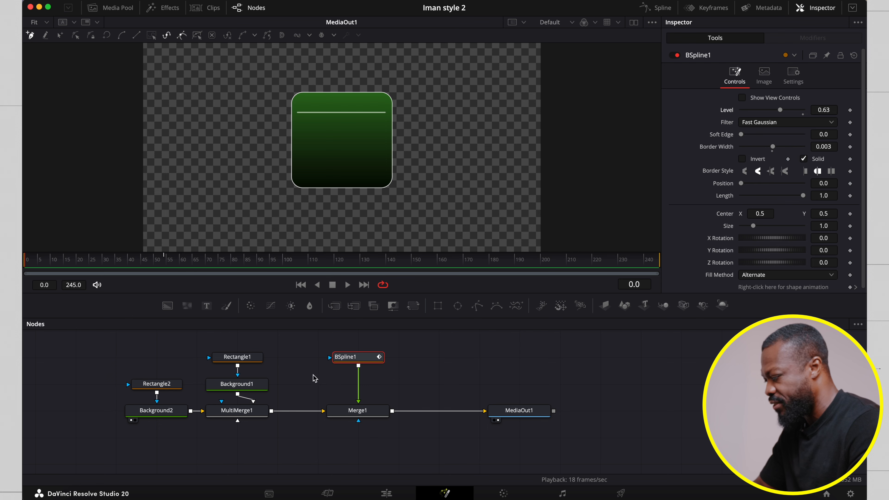
{"action": "left_click", "coordinate": [391, 492]}
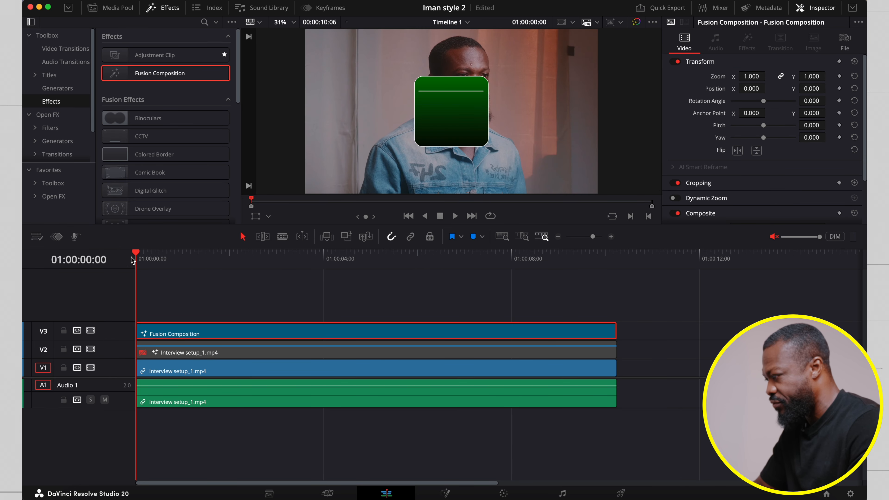
{"action": "left_click", "coordinate": [447, 493]}
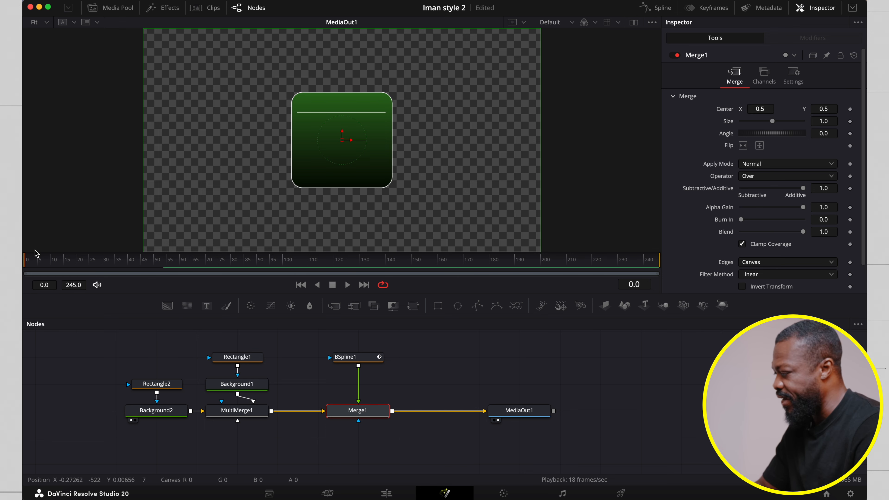
Step: Keyframe BSpline1's Length from 0 at frame 0 to 1.0 at frame 35 and play back the line's growth
{"action": "left_click", "coordinate": [348, 357]}
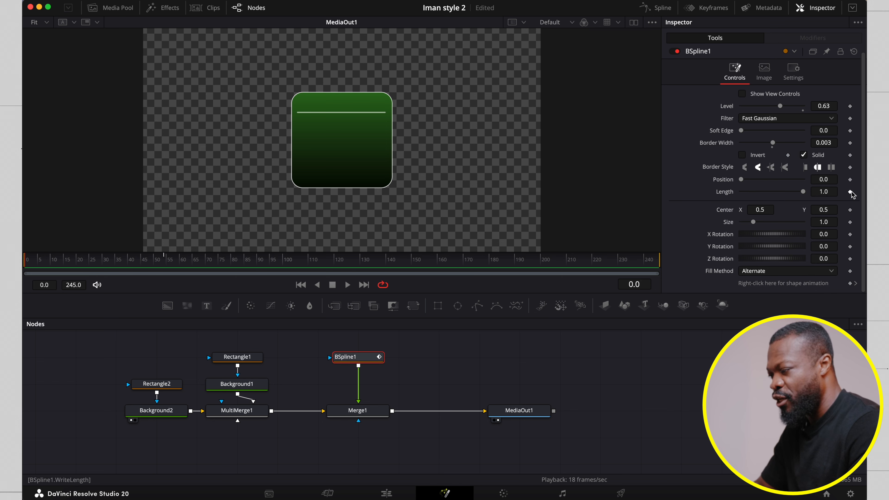
{"action": "left_click", "coordinate": [849, 192]}
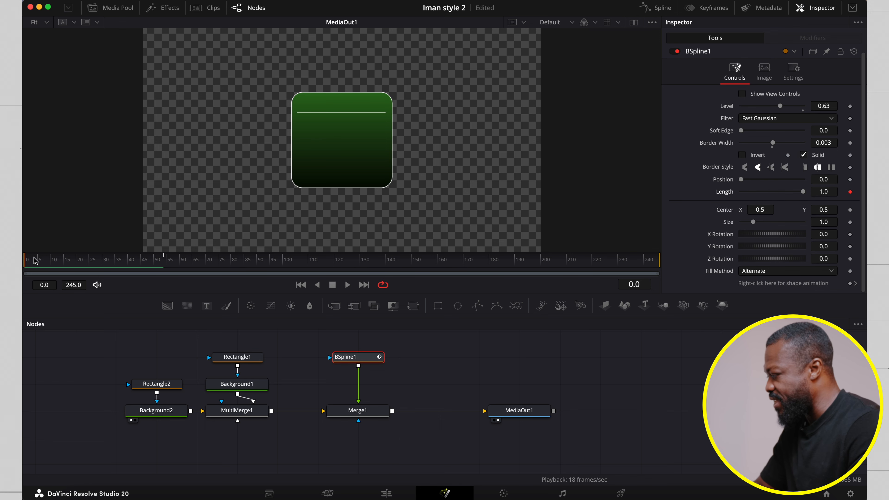
{"action": "left_click_drag", "start_coordinate": [27, 261], "coordinate": [115, 260]}
{"action": "left_click", "coordinate": [851, 192]}
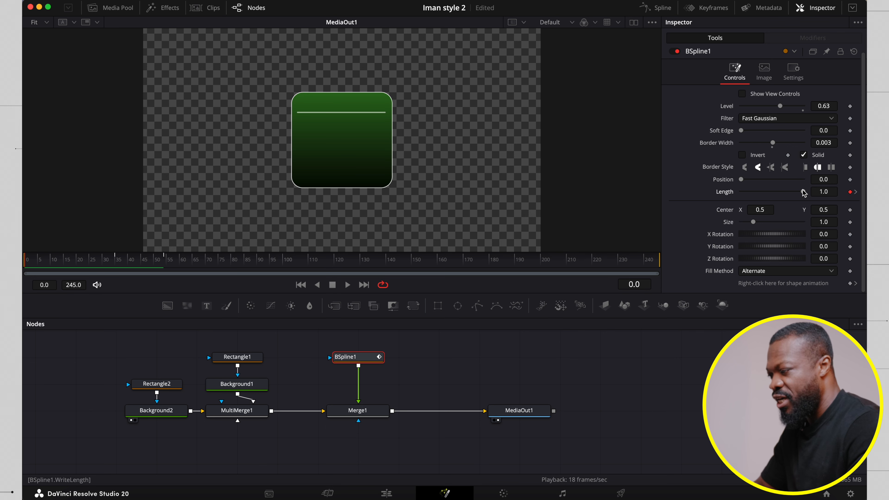
{"action": "left_click_drag", "start_coordinate": [803, 193], "coordinate": [733, 195]}
{"action": "key", "text": "space"}
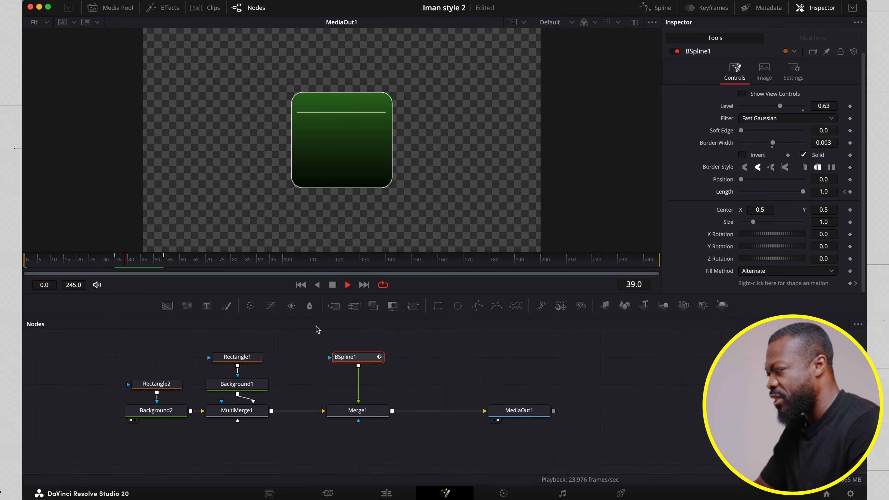
{"action": "key", "text": "space"}
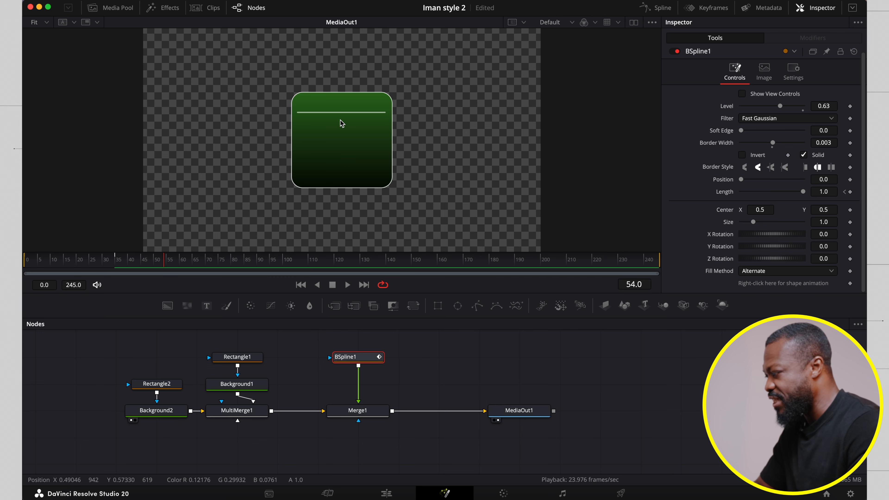
Step: Smooth both keyframes of BSpline1's Length curve in the Spline editor and preview the eased animation from the start
{"action": "left_click", "coordinate": [658, 7]}
{"action": "left_click", "coordinate": [460, 350]}
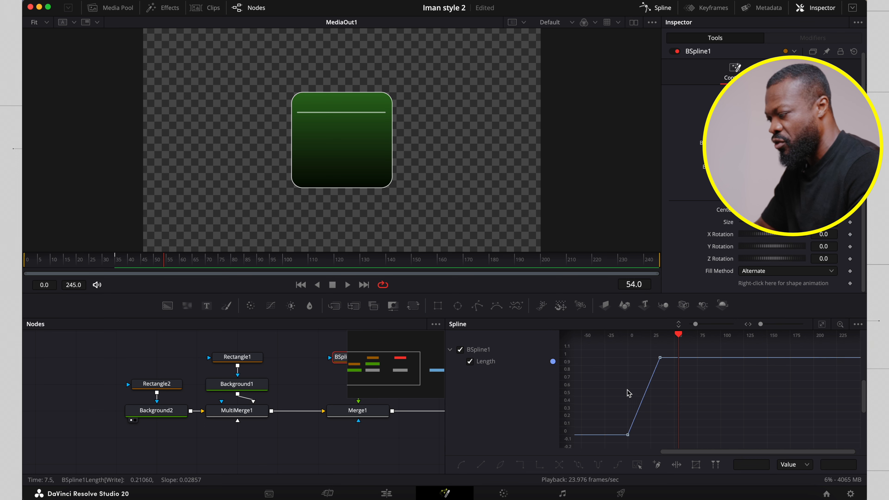
{"action": "left_click_drag", "start_coordinate": [617, 350], "coordinate": [694, 444]}
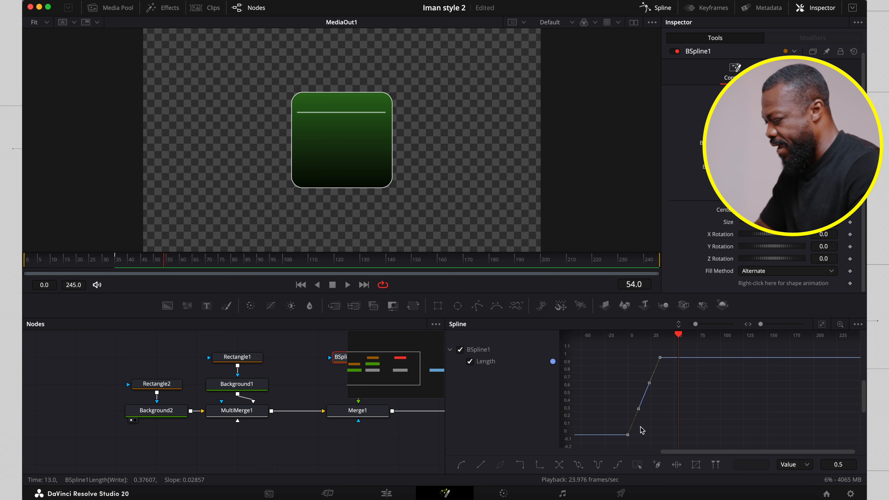
{"action": "key", "text": "shift+s"}
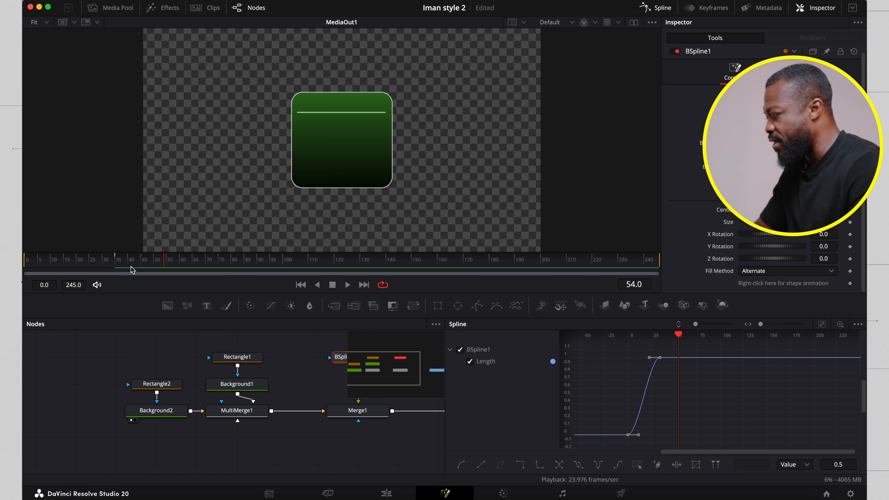
{"action": "left_click_drag", "start_coordinate": [60, 258], "coordinate": [26, 258]}
{"action": "key", "text": "space"}
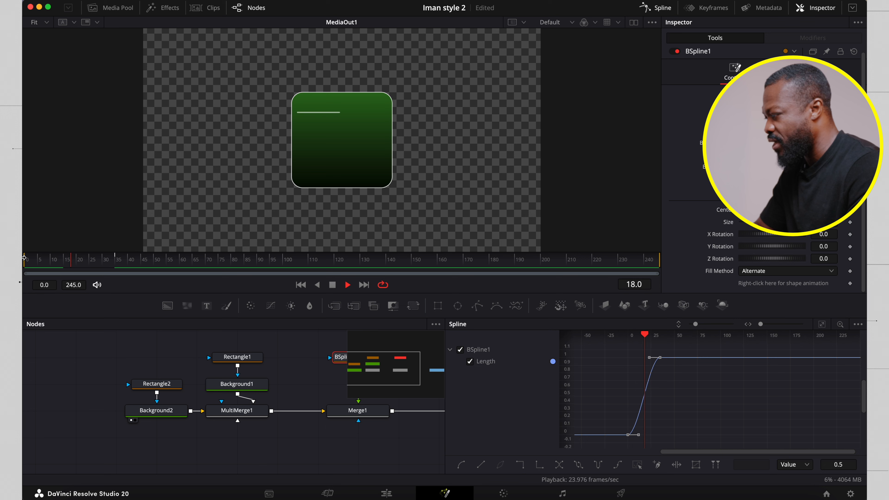
{"action": "left_click", "coordinate": [30, 259]}
{"action": "left_click", "coordinate": [107, 258]}
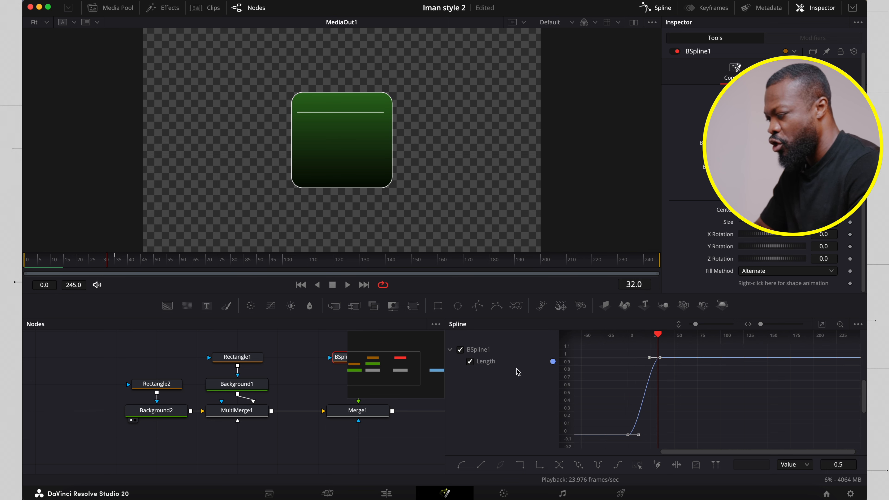
Step: Time-stretch the Length animation to end at about frame 48 and set BSpline1's Y Rotation to 174.8
{"action": "left_click", "coordinate": [676, 465]}
{"action": "left_click_drag", "start_coordinate": [660, 361], "coordinate": [673, 361]}
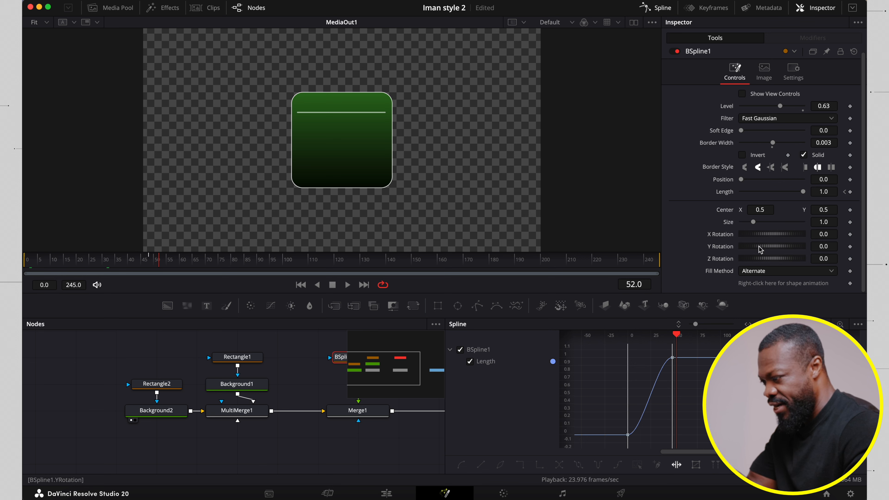
{"action": "left_click_drag", "start_coordinate": [761, 250], "coordinate": [793, 243]}
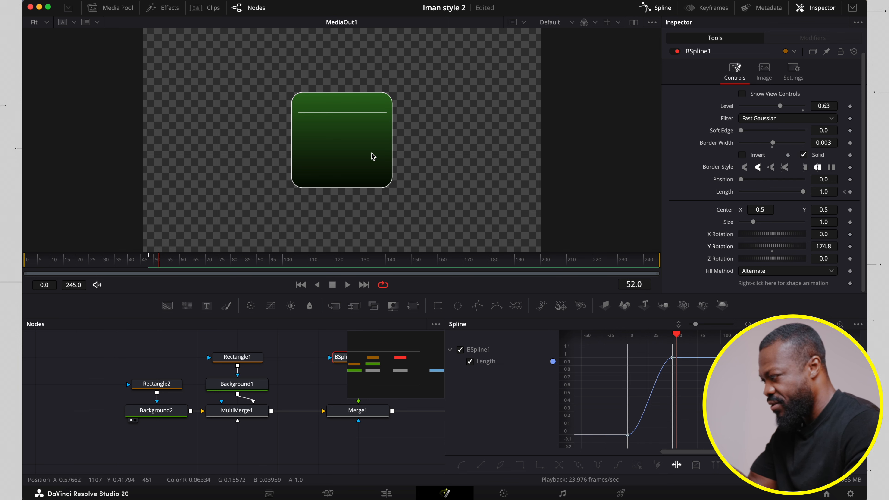
Step: Set BSpline1's Position to 0.062 after replaying the line, and move BSpline1 and Merge1 closer to MultiMerge1
{"action": "left_click", "coordinate": [35, 259]}
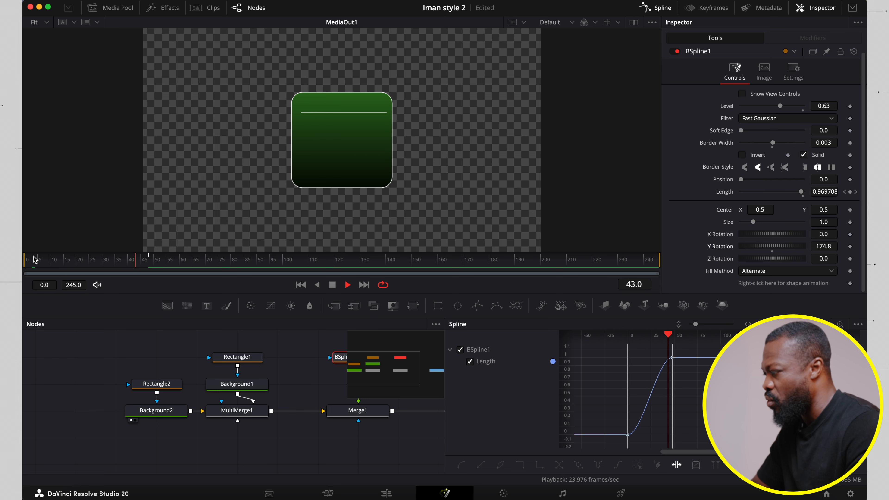
{"action": "left_click", "coordinate": [653, 8]}
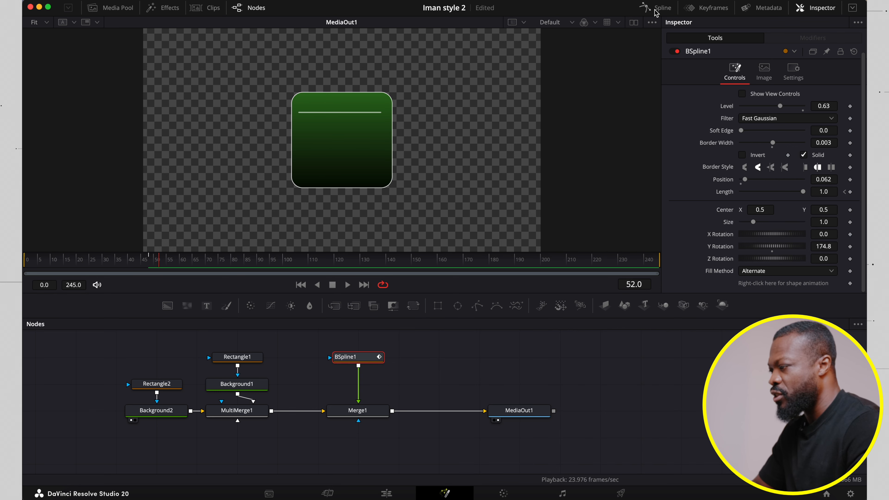
{"action": "left_click_drag", "start_coordinate": [354, 351], "coordinate": [314, 351]}
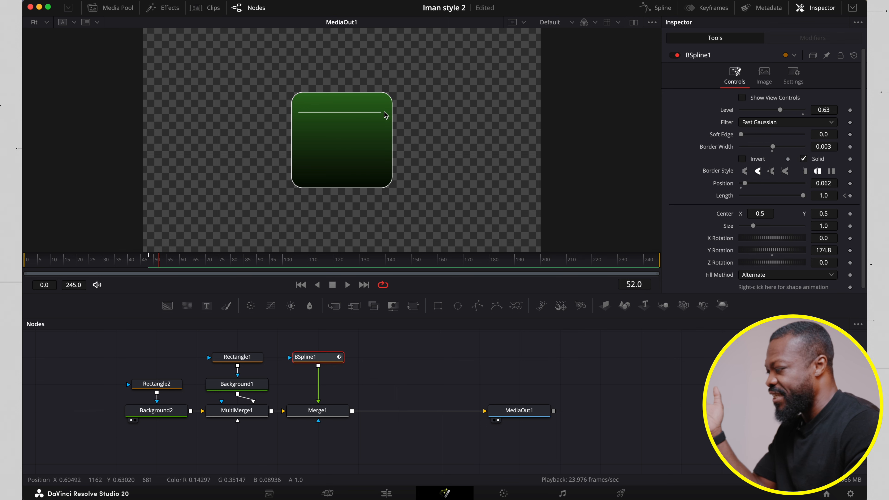
{"action": "left_click", "coordinate": [383, 364]}
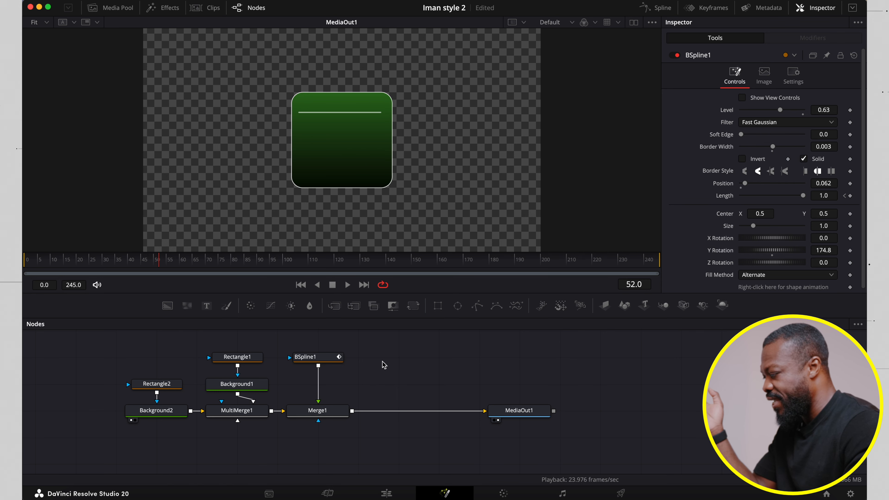
Step: Add a Text node merged over Merge1's output, and move MediaOut1 farther along to make room in the node graph
{"action": "left_click", "coordinate": [207, 307]}
{"action": "left_click_drag", "start_coordinate": [433, 357], "coordinate": [352, 410]}
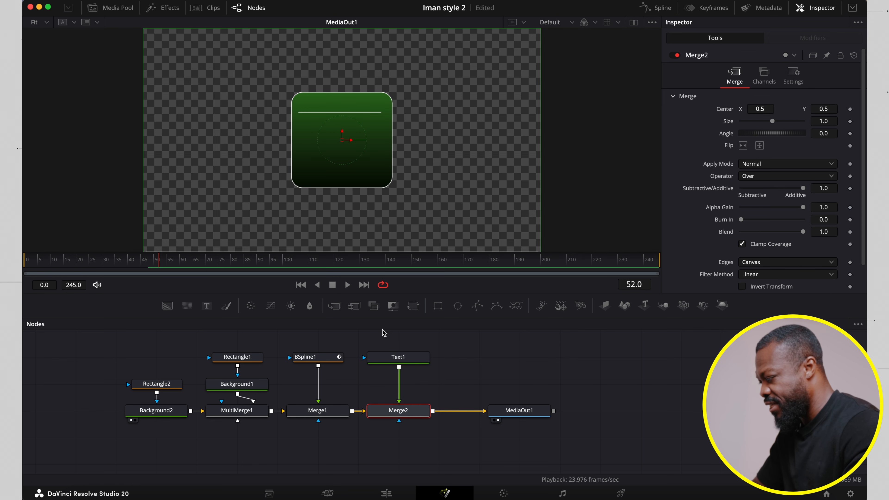
{"action": "left_click_drag", "start_coordinate": [520, 410], "coordinate": [600, 411]}
{"action": "scroll", "coordinate": [433, 416], "scroll_direction": "right", "scroll_amount": 5}
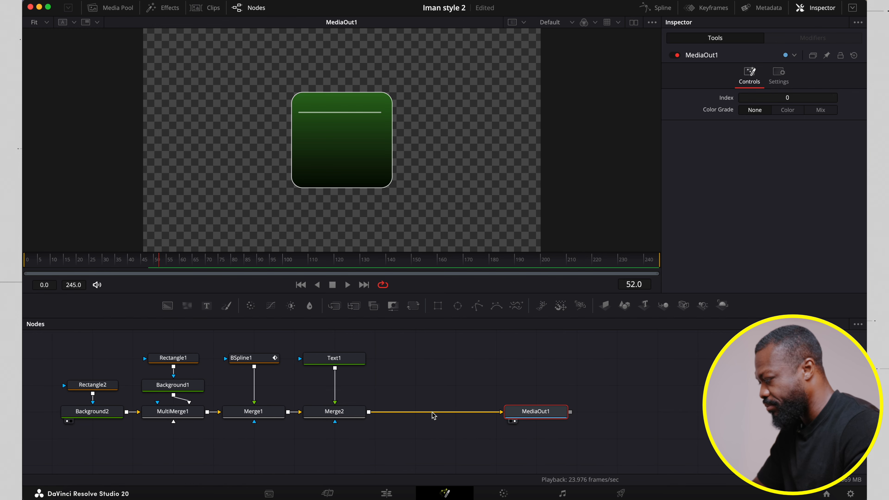
Step: Enter a single period as Text1's text and style it in Skia Bold at size 0.0631
{"action": "left_click", "coordinate": [332, 357]}
{"action": "left_click", "coordinate": [684, 140]}
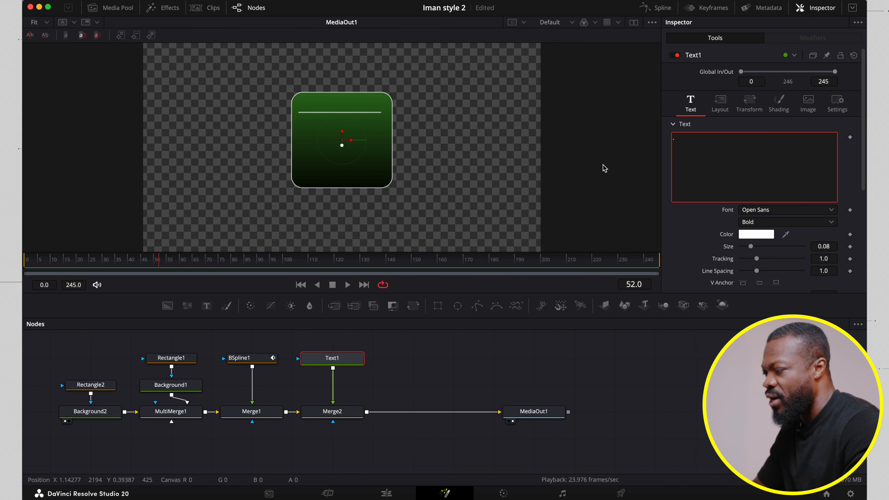
{"action": "left_click", "coordinate": [761, 210]}
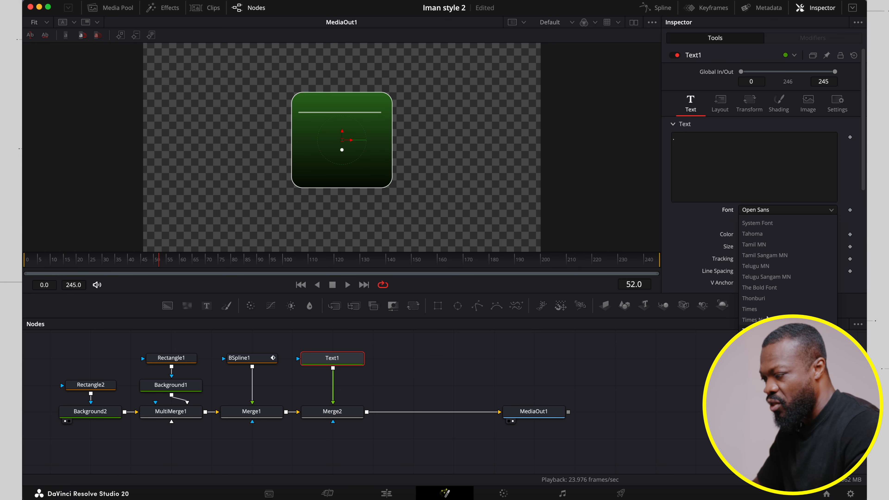
{"action": "scroll", "coordinate": [763, 256], "scroll_direction": "up", "scroll_amount": 3}
{"action": "left_click", "coordinate": [764, 251]}
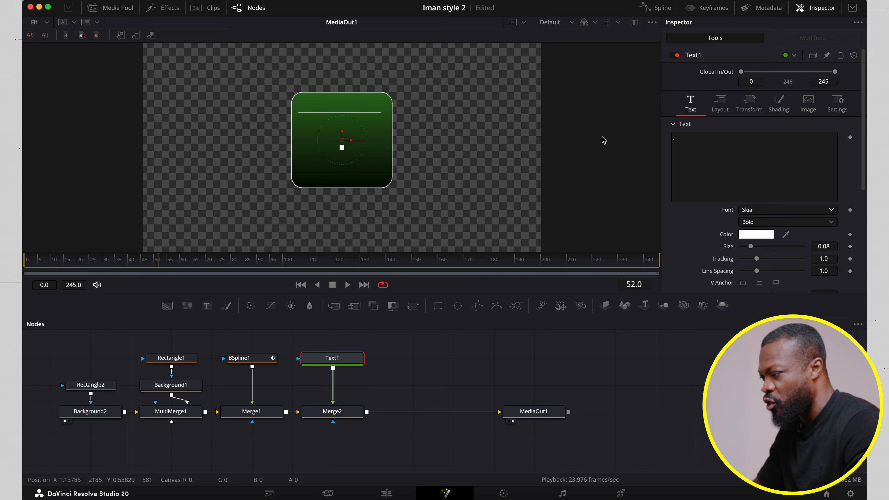
{"action": "scroll", "coordinate": [763, 231], "scroll_direction": "down", "scroll_amount": 3}
{"action": "left_click_drag", "start_coordinate": [826, 198], "coordinate": [744, 202]}
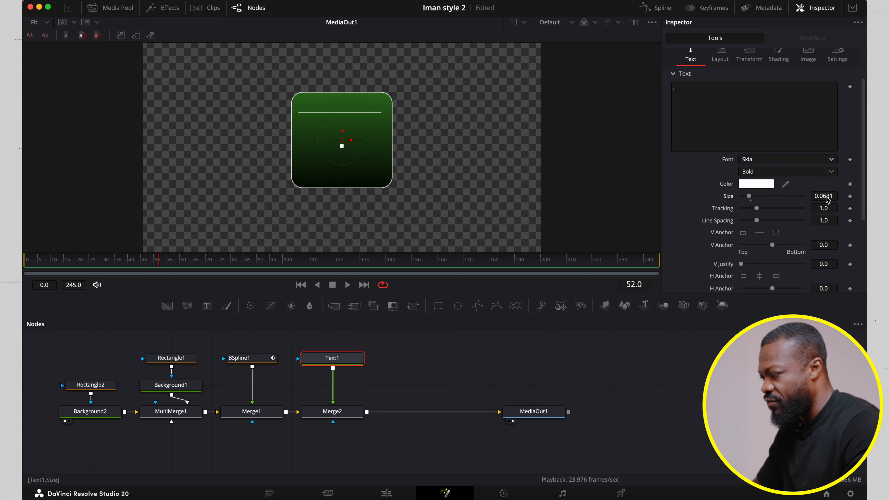
Step: Rotate Text1's character 41.7 on Z to form a diamond and place it at the line's right end
{"action": "scroll", "coordinate": [689, 196], "scroll_direction": "up", "scroll_amount": 3}
{"action": "left_click", "coordinate": [748, 103]}
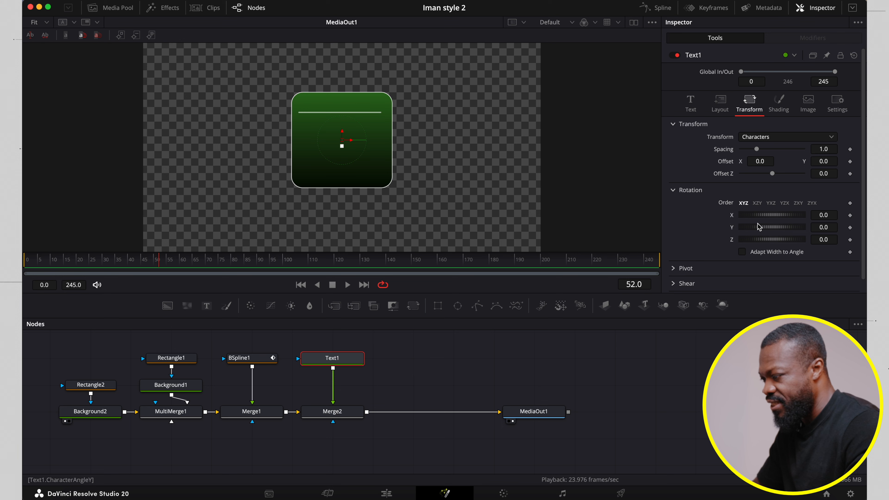
{"action": "left_click_drag", "start_coordinate": [773, 242], "coordinate": [781, 246]}
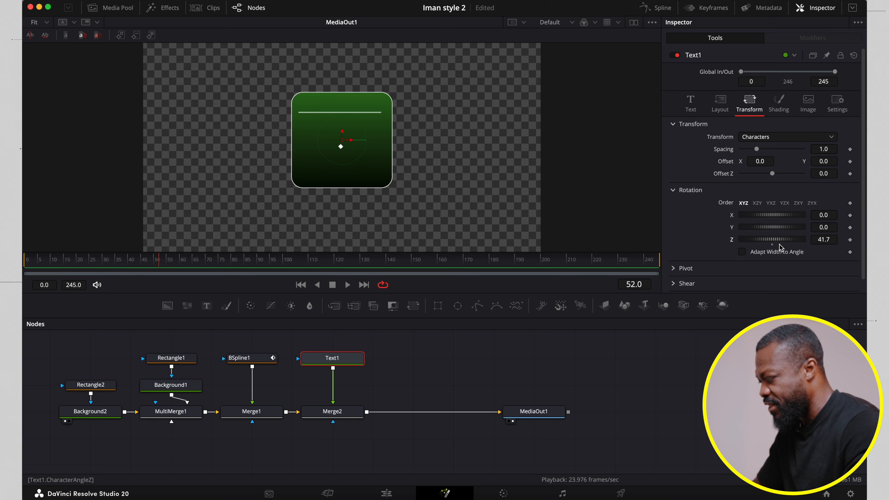
{"action": "left_click_drag", "start_coordinate": [342, 141], "coordinate": [386, 107]}
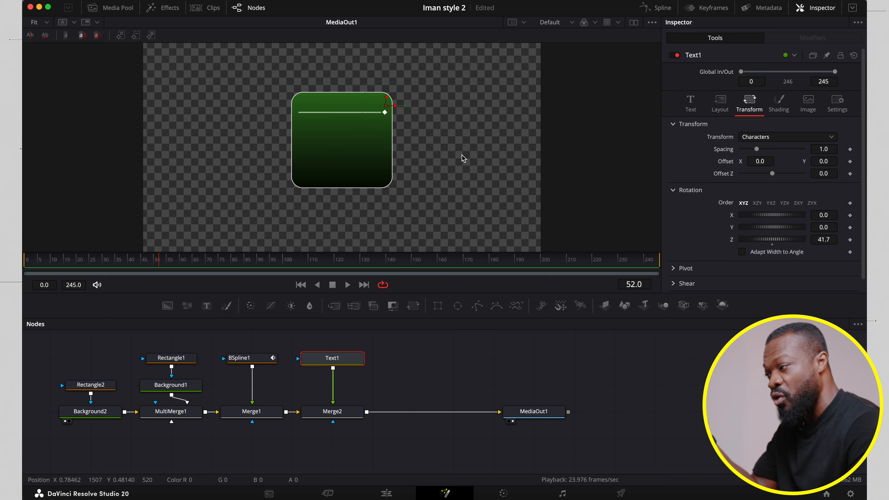
Step: Keyframe Text1's shading Opacity from 0.0 at frame 0 to 1.0 at frame 40 and scrub through the fade-in
{"action": "left_click_drag", "start_coordinate": [71, 259], "coordinate": [24, 258]}
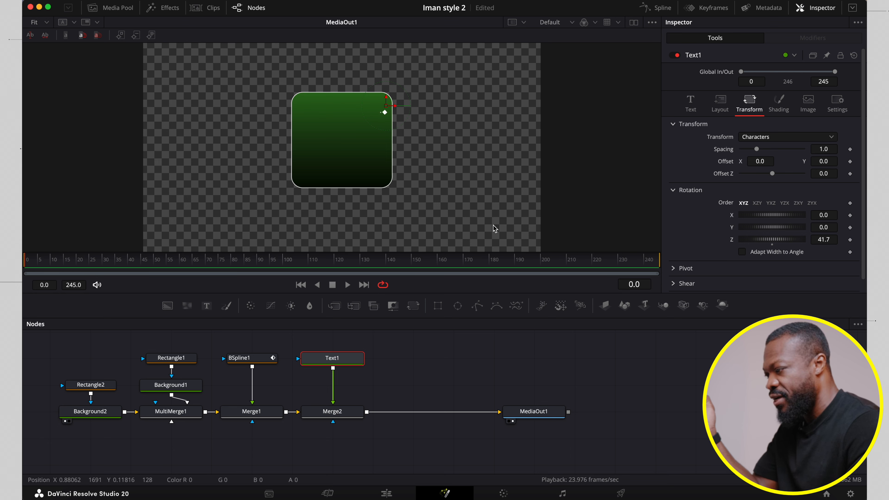
{"action": "left_click", "coordinate": [780, 115]}
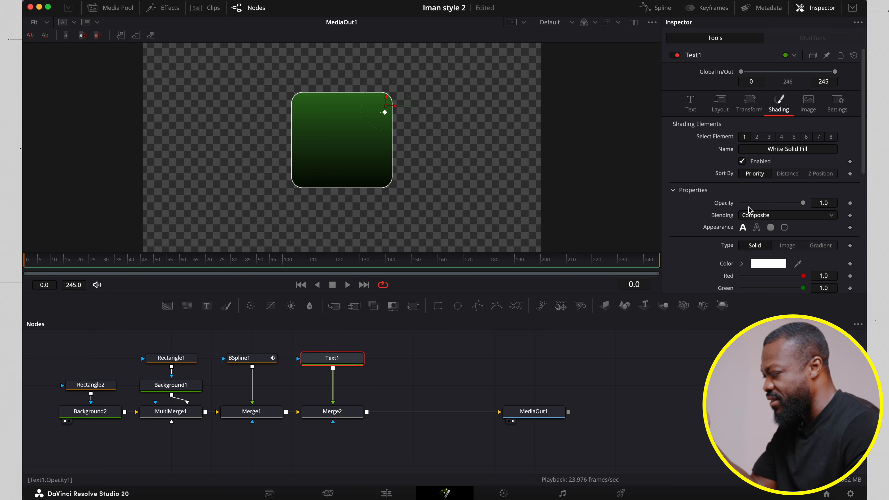
{"action": "left_click", "coordinate": [850, 203]}
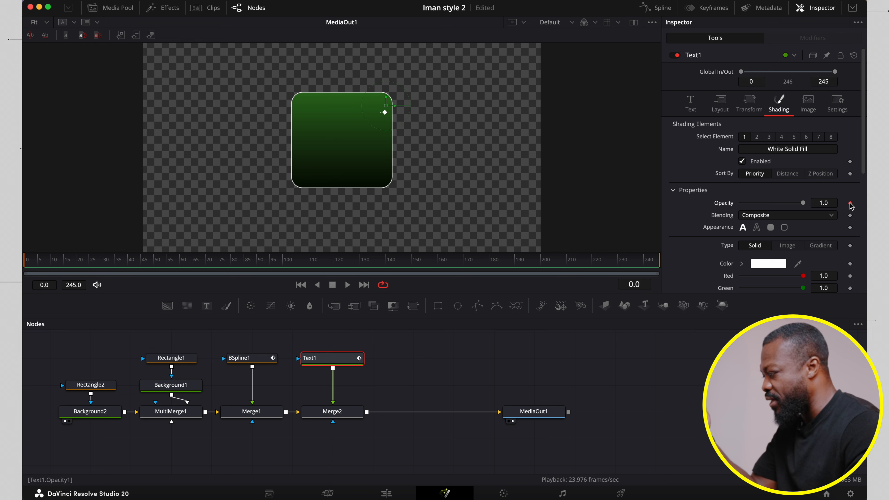
{"action": "left_click_drag", "start_coordinate": [120, 264], "coordinate": [128, 263]}
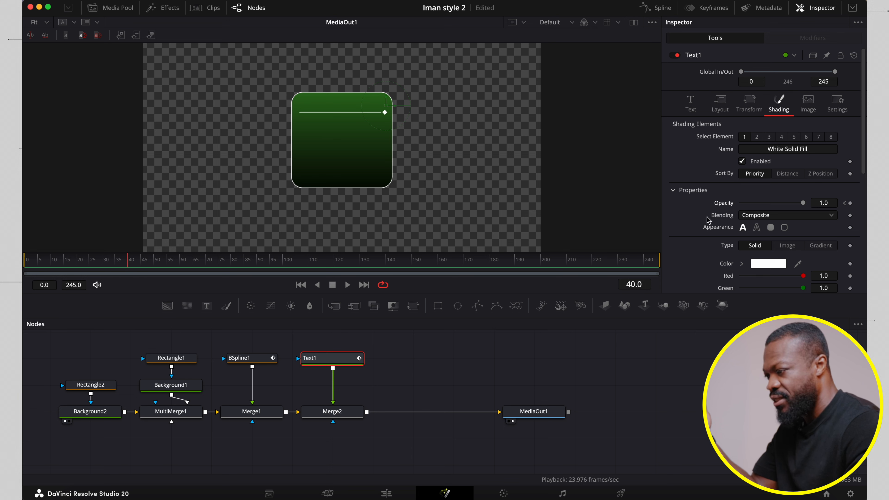
{"action": "left_click", "coordinate": [849, 204]}
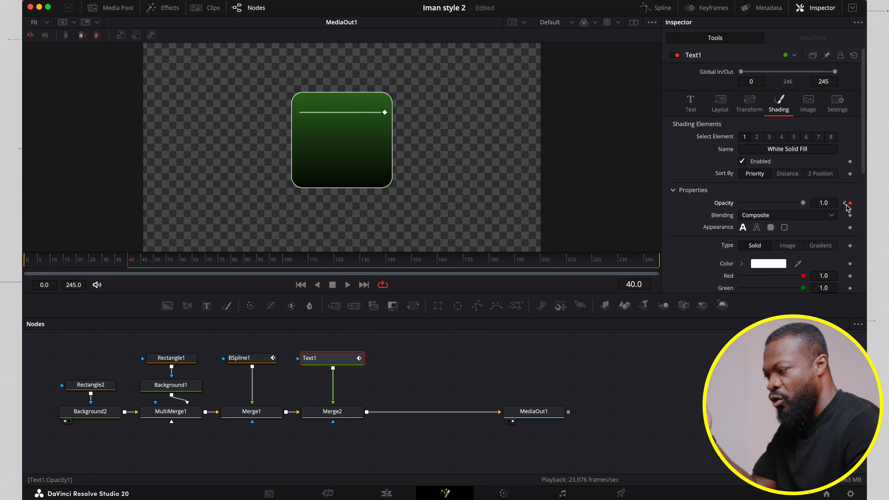
{"action": "key", "text": "Home"}
{"action": "left_click_drag", "start_coordinate": [802, 205], "coordinate": [734, 207]}
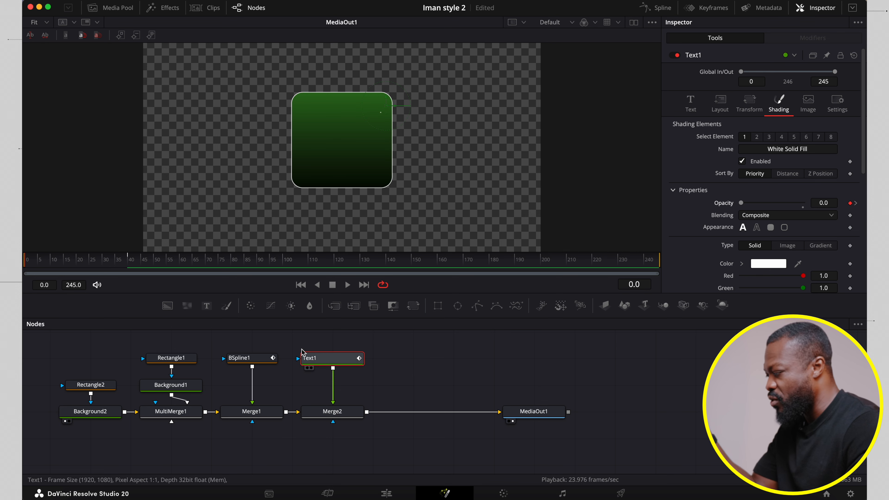
{"action": "left_click_drag", "start_coordinate": [58, 261], "coordinate": [97, 262]}
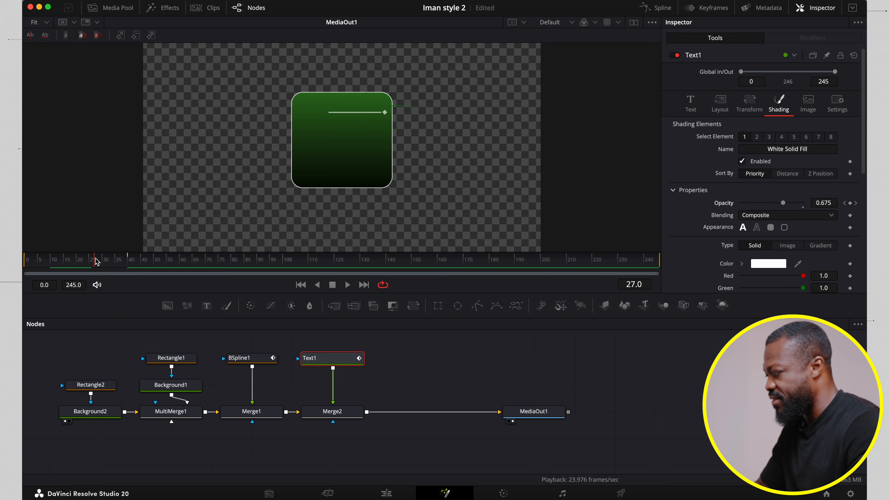
Step: Smooth both keyframes of Text1's Opacity curve with BSpline1's curve hidden, and play the animation from the start
{"action": "left_click", "coordinate": [662, 11]}
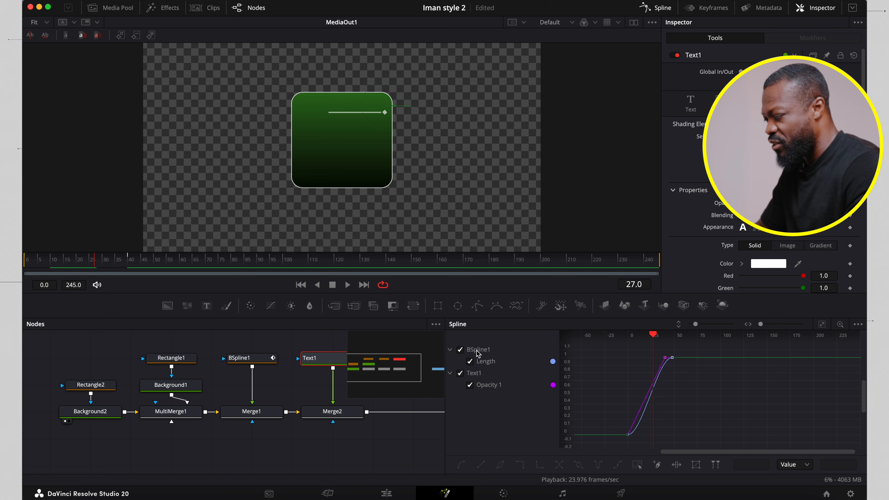
{"action": "left_click", "coordinate": [470, 361]}
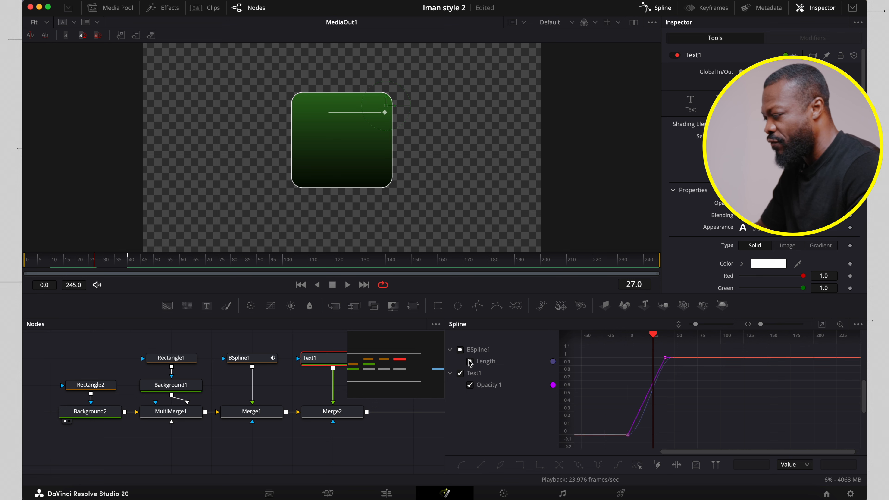
{"action": "left_click", "coordinate": [475, 372]}
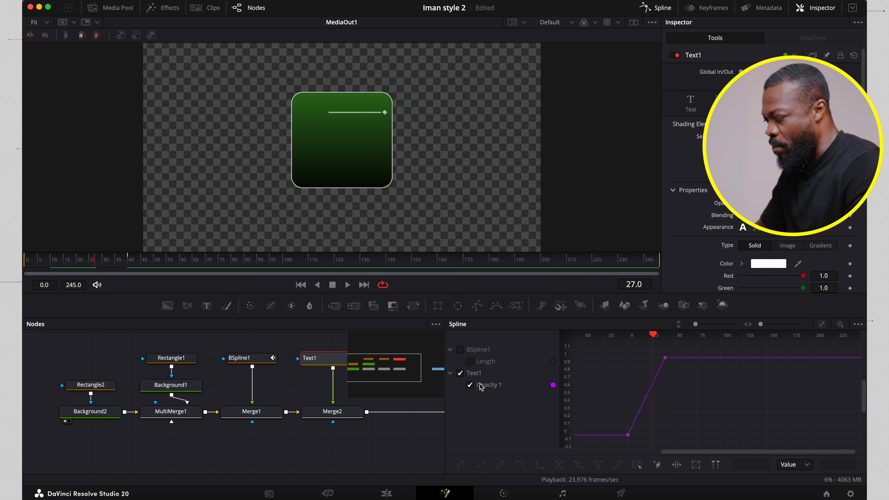
{"action": "left_click_drag", "start_coordinate": [684, 439], "coordinate": [594, 325]}
{"action": "key", "text": "s"}
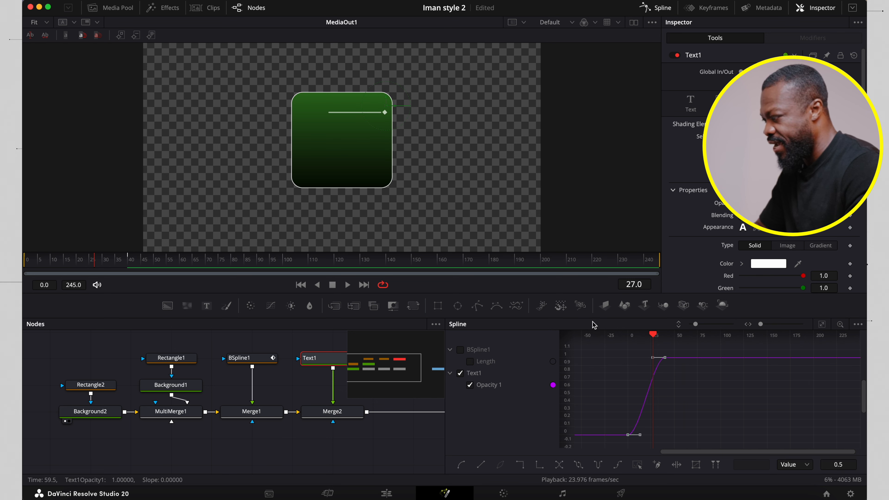
{"action": "left_click_drag", "start_coordinate": [74, 258], "coordinate": [24, 258]}
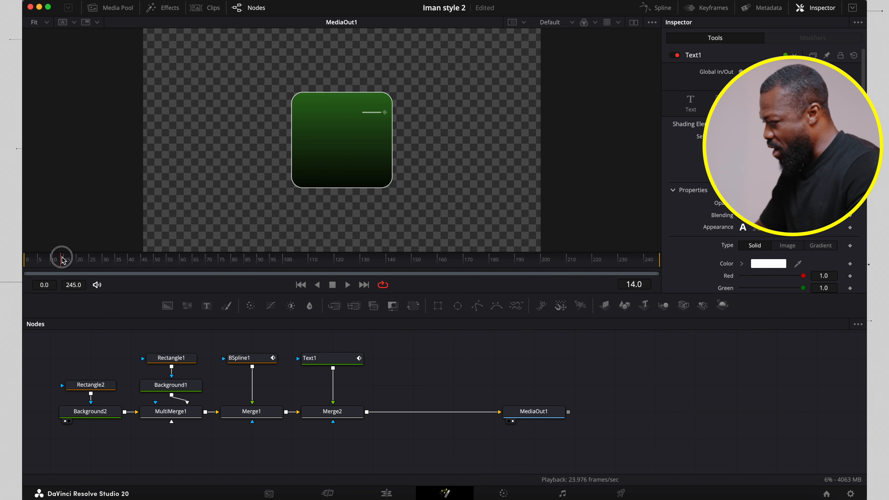
{"action": "key", "text": "space"}
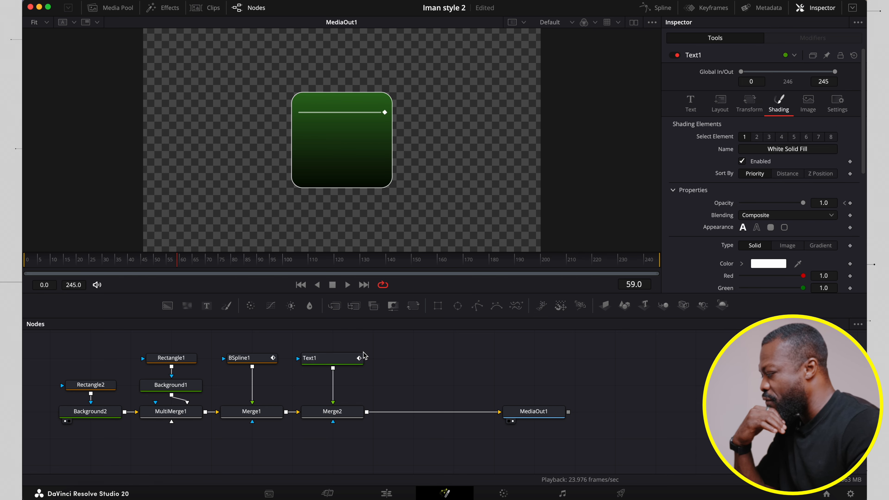
Step: Add a second Text node merged over Merge2's output, reading "Designs and colours That work for you" on four blank-line-separated lines
{"action": "left_click", "coordinate": [206, 306]}
{"action": "left_click_drag", "start_coordinate": [296, 362], "coordinate": [422, 384]}
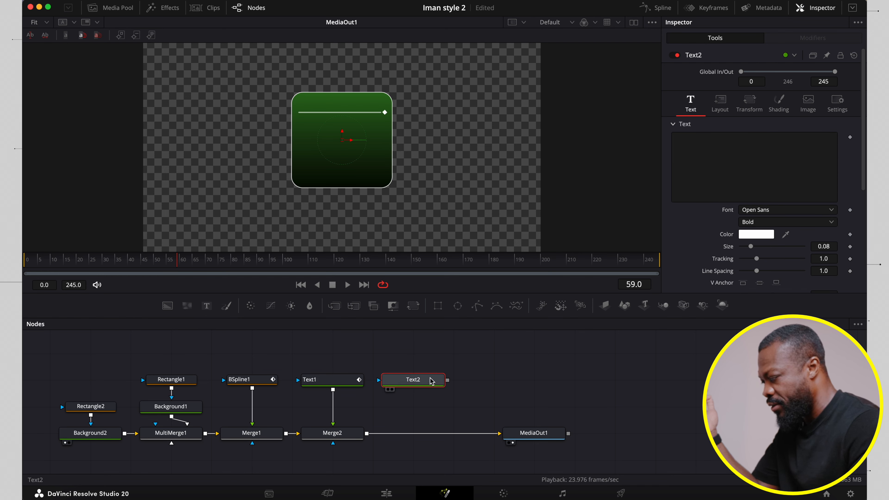
{"action": "left_click_drag", "start_coordinate": [447, 379], "coordinate": [368, 434]}
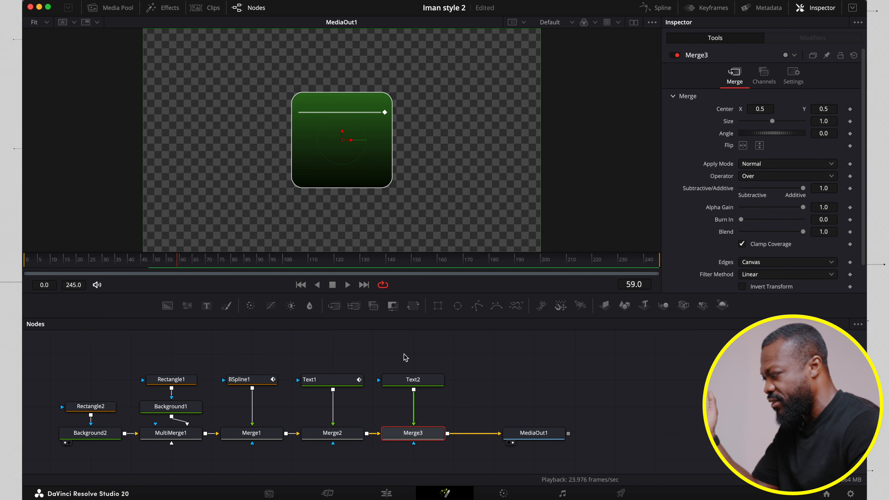
{"action": "left_click", "coordinate": [413, 380]}
{"action": "left_click", "coordinate": [712, 142]}
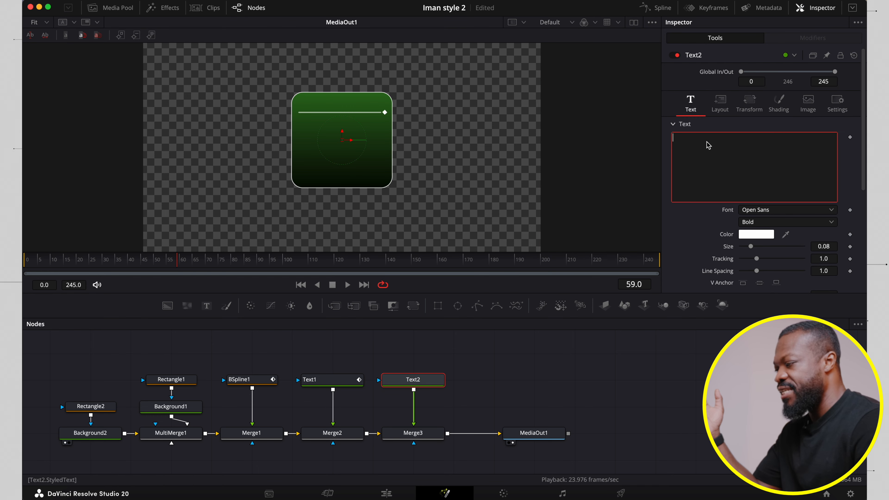
{"action": "type", "text": "Designs and  colours  That work for  you"}
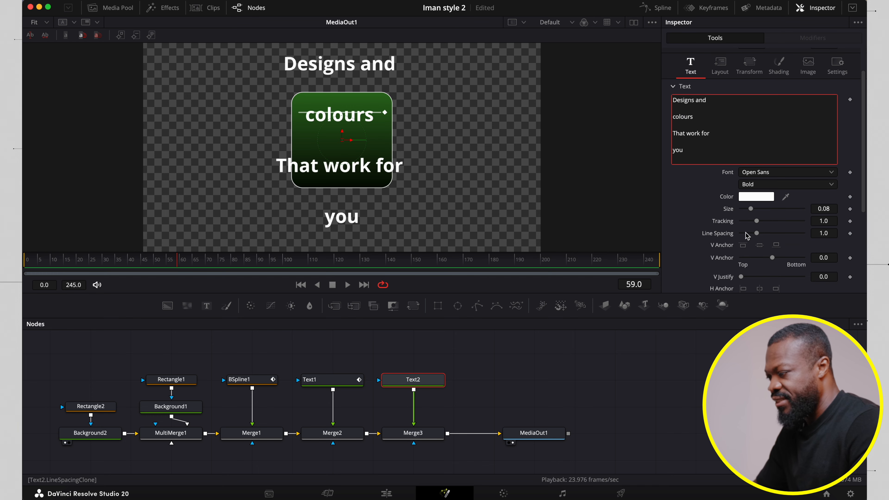
Step: Style Text2 in Engry Regular at size 0.0354 with 0.598 line spacing, and place it below the card's line
{"action": "left_click_drag", "start_coordinate": [757, 234], "coordinate": [749, 233]}
{"action": "left_click", "coordinate": [759, 173]}
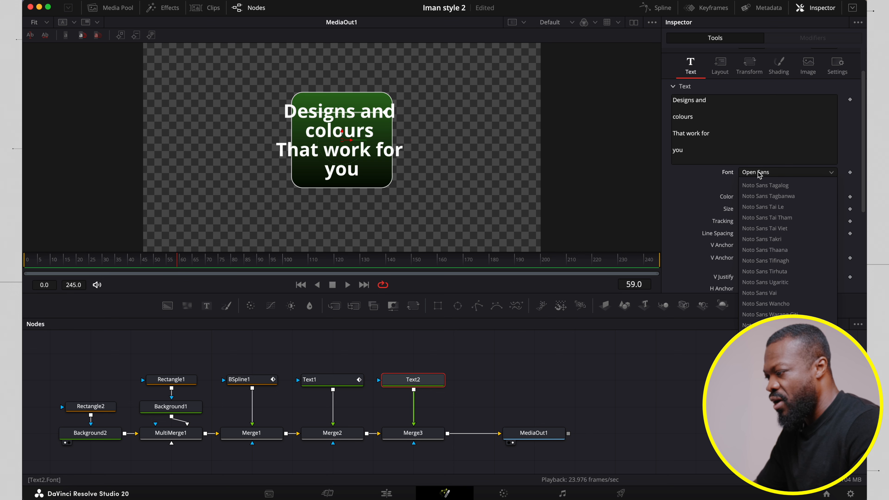
{"action": "scroll", "coordinate": [759, 174], "scroll_direction": "up", "scroll_amount": 15}
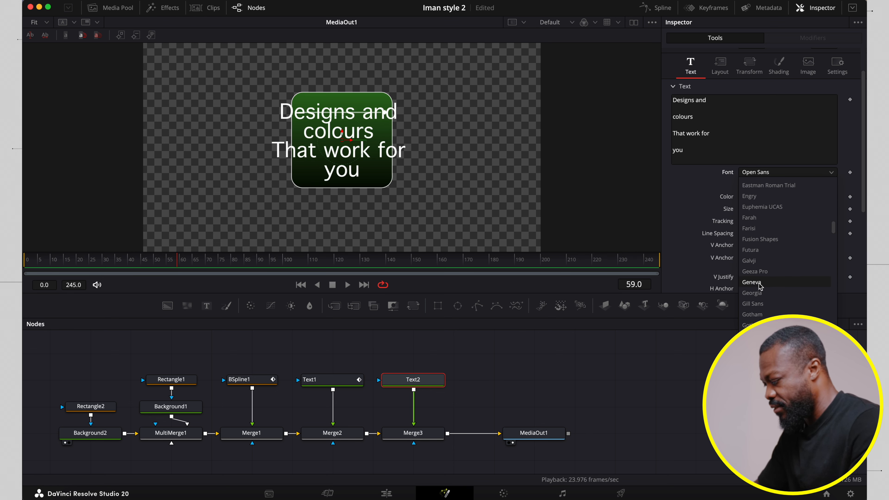
{"action": "left_click", "coordinate": [769, 197]}
{"action": "left_click_drag", "start_coordinate": [750, 209], "coordinate": [749, 233]}
Step: Move MediaOut1 farther from Merge3 and add a Follower modifier to Text2's styled text
{"action": "left_click_drag", "start_coordinate": [530, 433], "coordinate": [571, 433]}
{"action": "scroll", "coordinate": [396, 402], "scroll_direction": "right", "scroll_amount": 3}
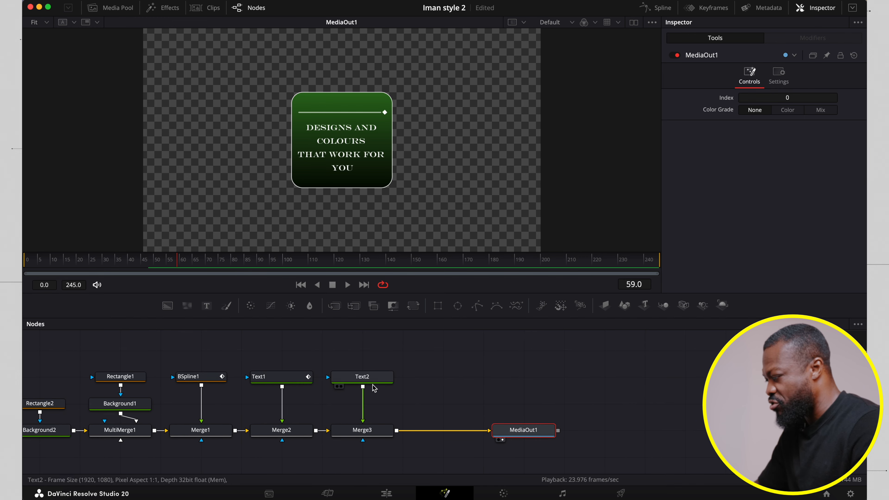
{"action": "left_click", "coordinate": [362, 377]}
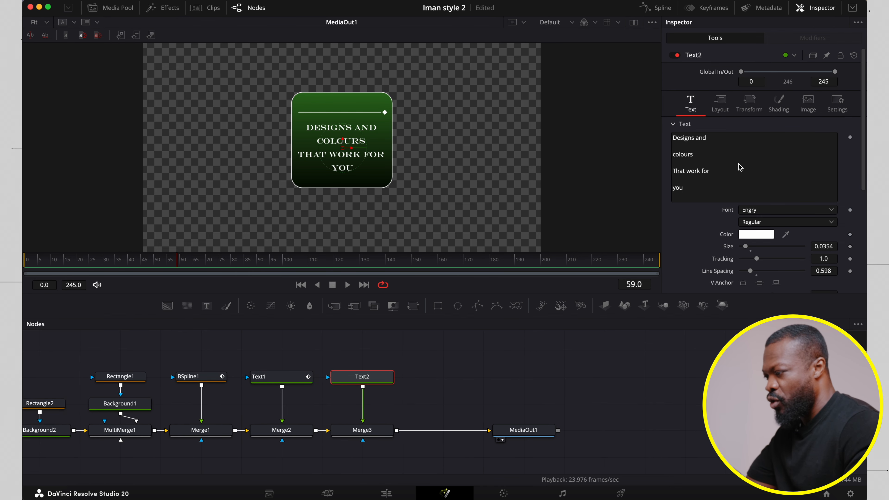
{"action": "right_click", "coordinate": [743, 155]}
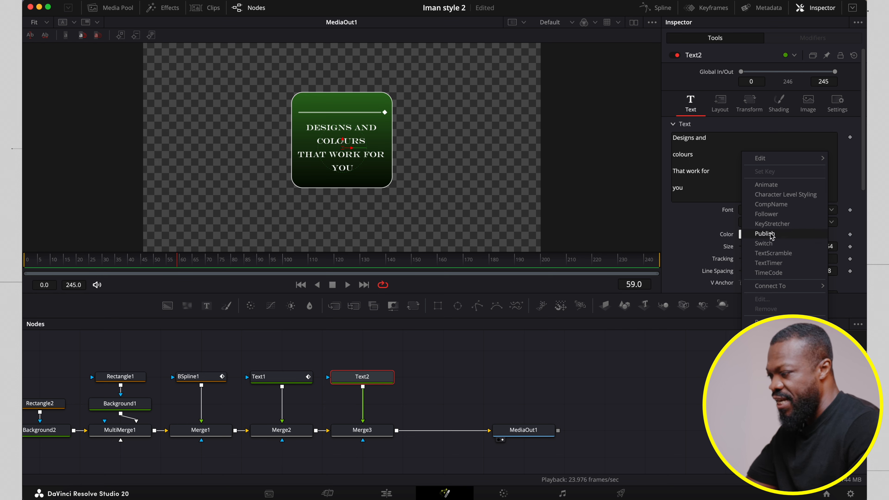
{"action": "left_click", "coordinate": [765, 214]}
Step: Set Text2's own Transform mode to Words
{"action": "left_click", "coordinate": [752, 112]}
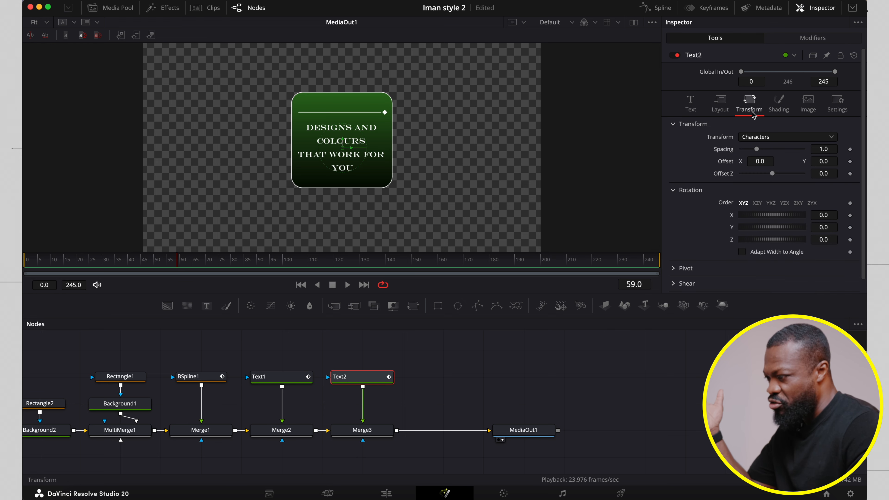
{"action": "left_click", "coordinate": [756, 137]}
{"action": "left_click", "coordinate": [749, 161]}
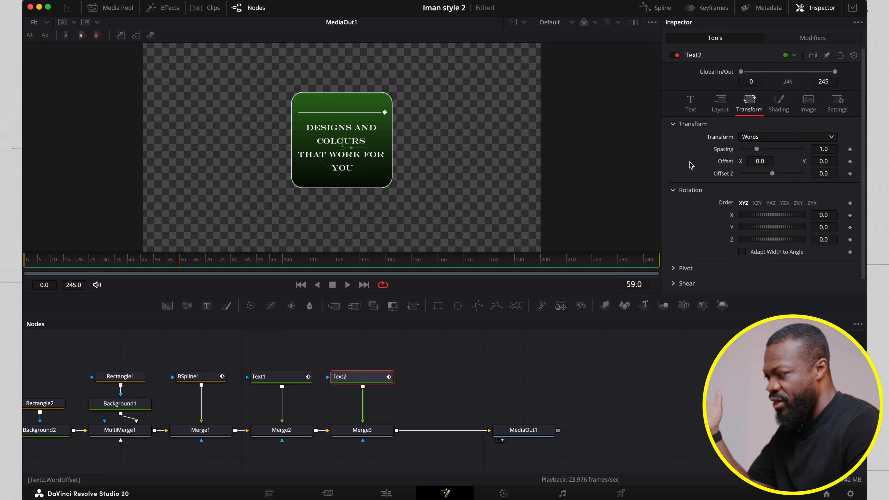
Step: Keyframe the shading Opacity of Text2's Follower1 modifier at 1.0 on frame 0
{"action": "left_click", "coordinate": [806, 39]}
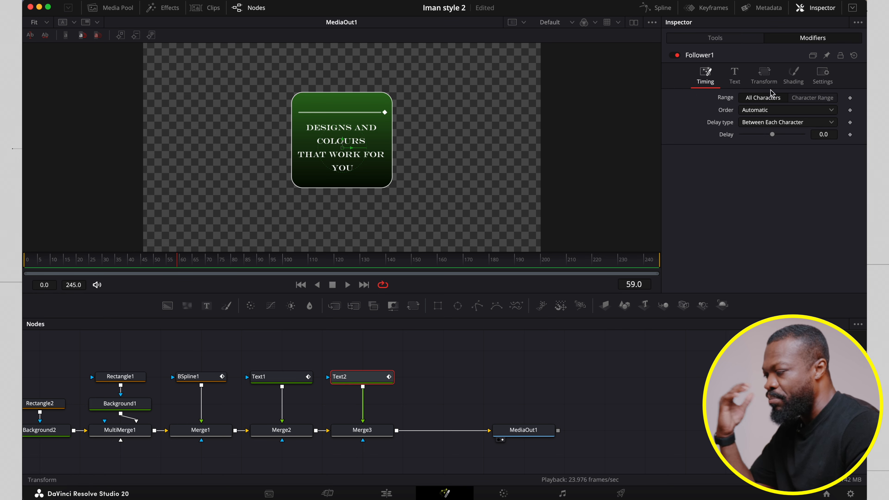
{"action": "left_click", "coordinate": [792, 77]}
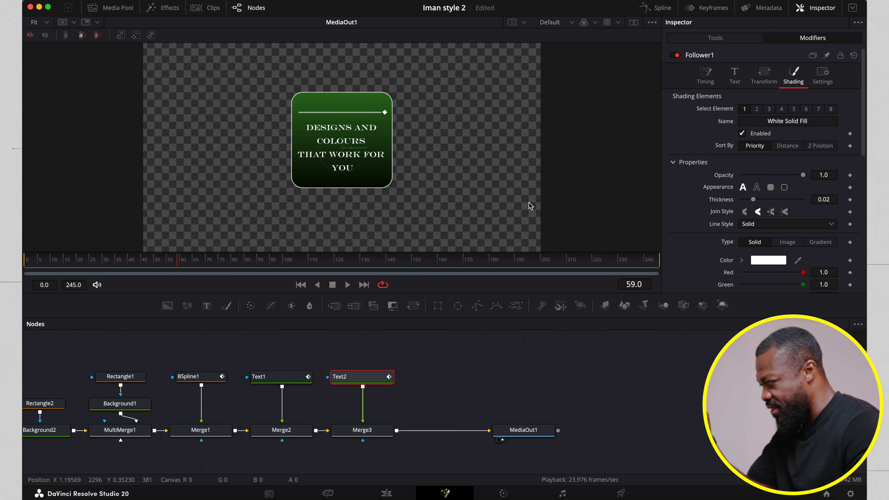
{"action": "left_click_drag", "start_coordinate": [176, 263], "coordinate": [23, 273]}
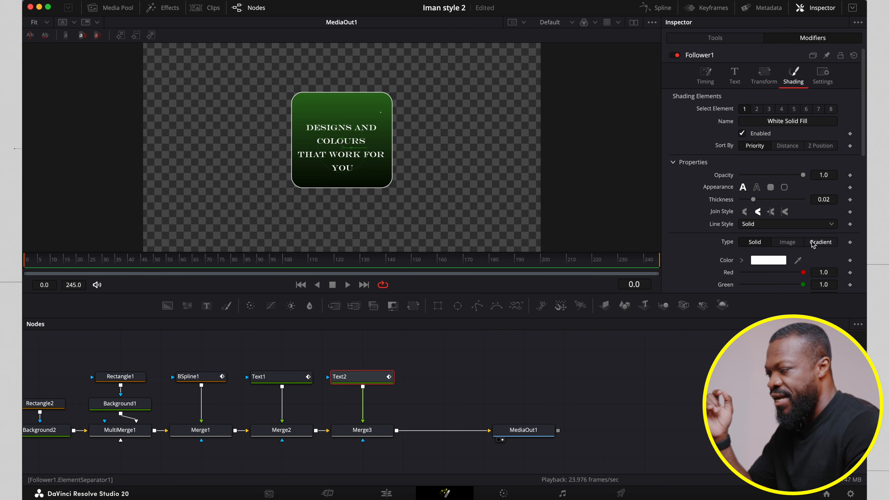
{"action": "scroll", "coordinate": [792, 192], "scroll_direction": "down", "scroll_amount": 1}
{"action": "left_click", "coordinate": [850, 155]}
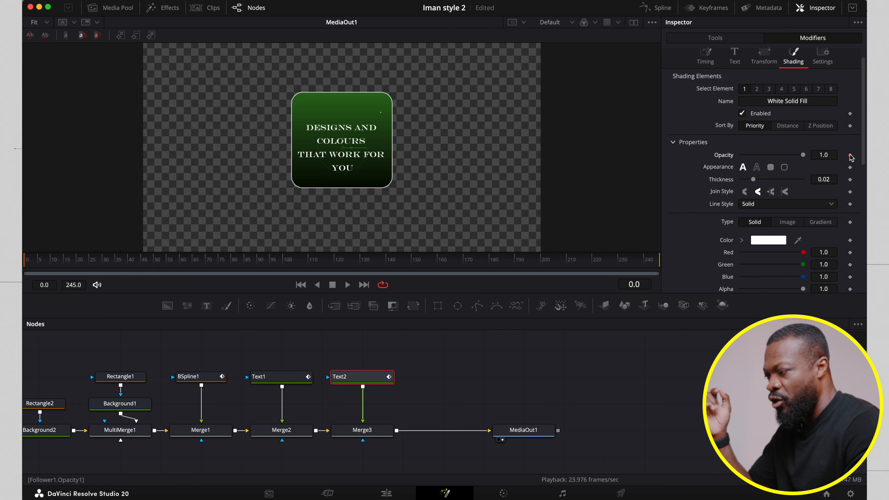
{"action": "scroll", "coordinate": [782, 150], "scroll_direction": "up", "scroll_amount": 1}
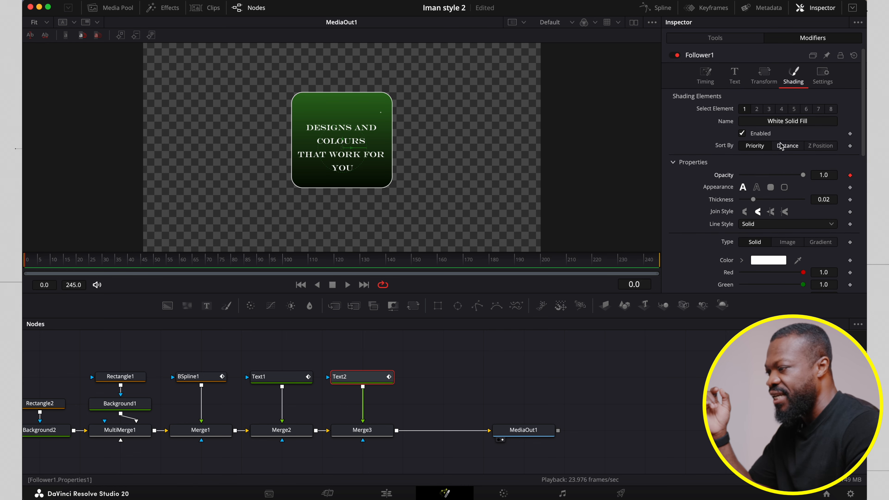
Step: Set Follower1's Transform mode to Words and keyframe its Offset at X 0.0, Y 0.0 on frame 0
{"action": "left_click", "coordinate": [763, 73]}
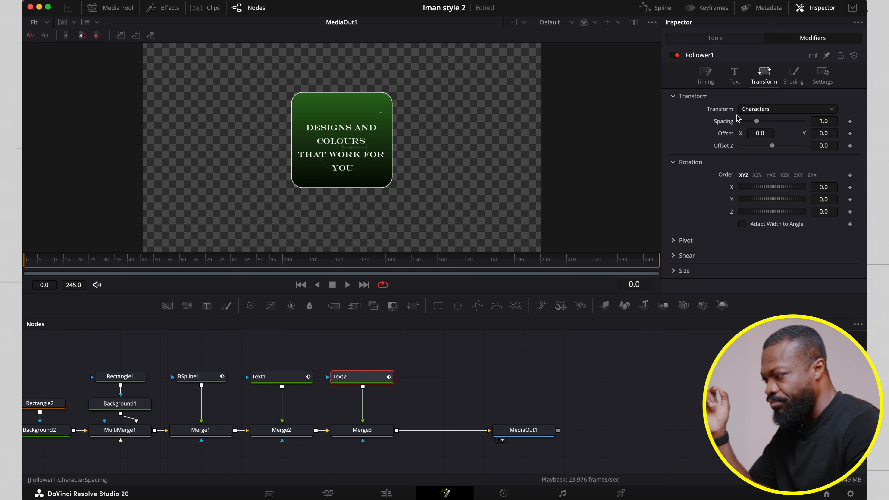
{"action": "left_click", "coordinate": [763, 108]}
{"action": "left_click", "coordinate": [750, 133]}
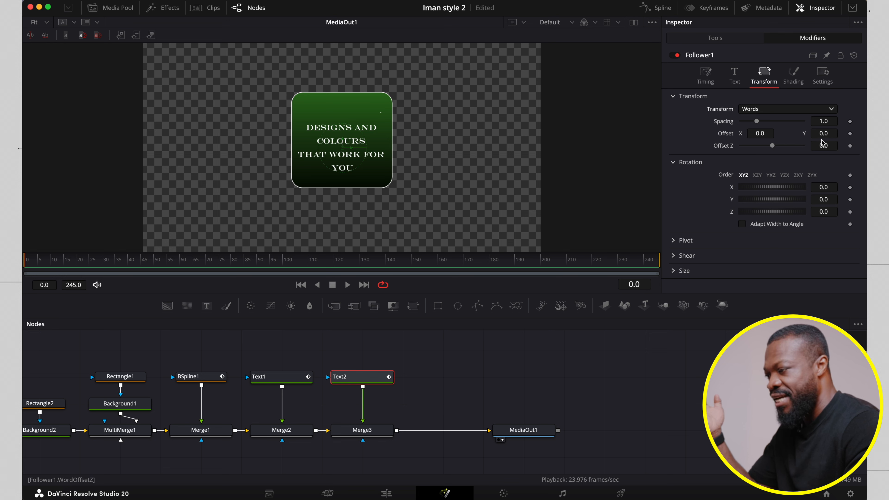
{"action": "left_click", "coordinate": [850, 134]}
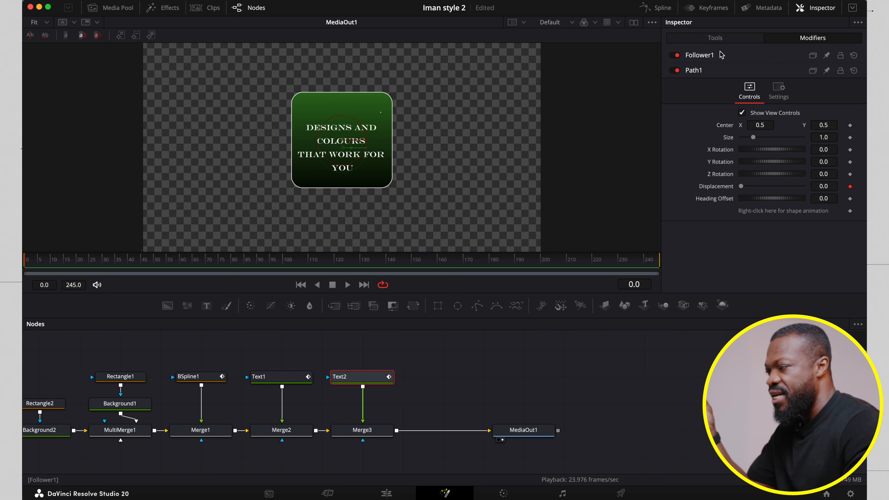
{"action": "left_click", "coordinate": [732, 55]}
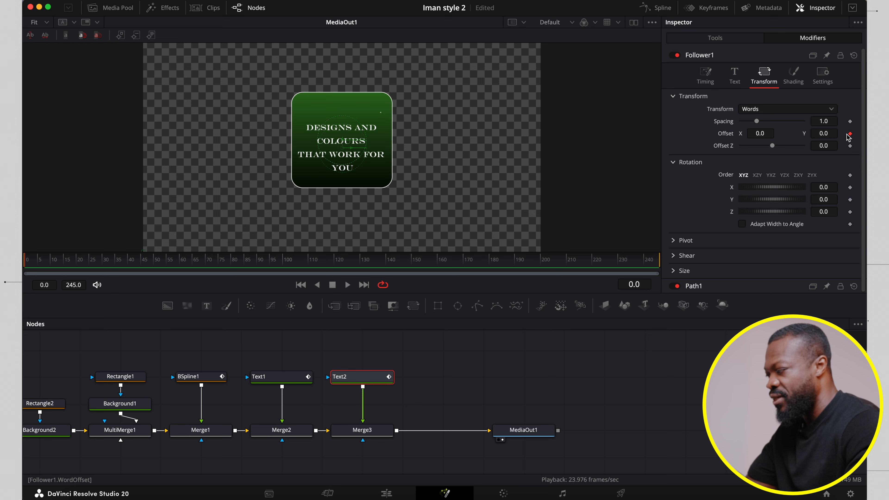
Step: Keyframe Follower1's Offset Y to -0.031 and Opacity to 0.0 at frame 30, and play the animation from the start
{"action": "left_click_drag", "start_coordinate": [35, 261], "coordinate": [105, 266]}
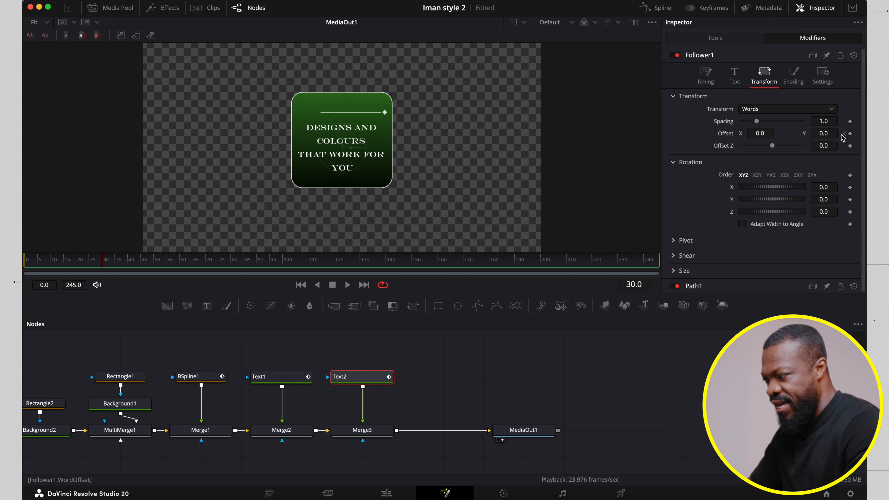
{"action": "left_click_drag", "start_coordinate": [824, 136], "coordinate": [800, 136]}
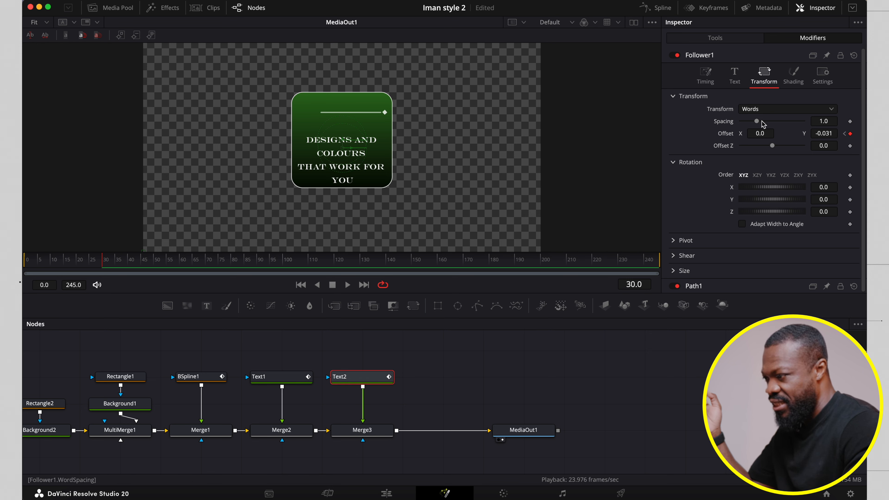
{"action": "left_click", "coordinate": [793, 84]}
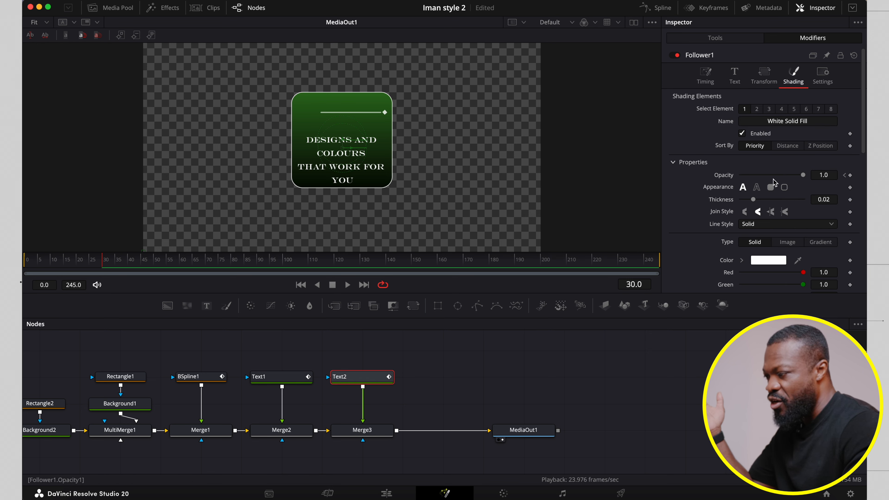
{"action": "left_click_drag", "start_coordinate": [775, 178], "coordinate": [710, 185]}
{"action": "left_click", "coordinate": [23, 258]}
{"action": "key", "text": "space"}
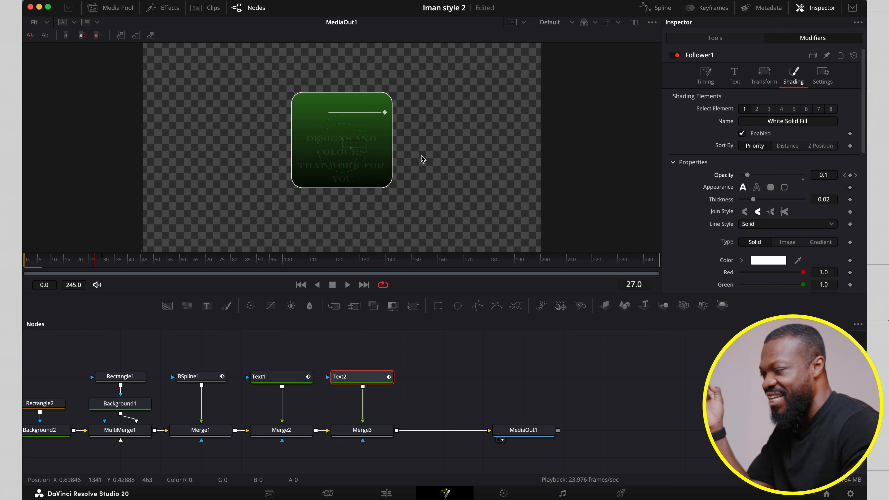
Step: Set Follower1's Offset Y keyframes to -0.038 at frame 0 and 0.0 at frame 30, and scrub through the motion
{"action": "left_click", "coordinate": [766, 85]}
{"action": "left_click", "coordinate": [844, 134]}
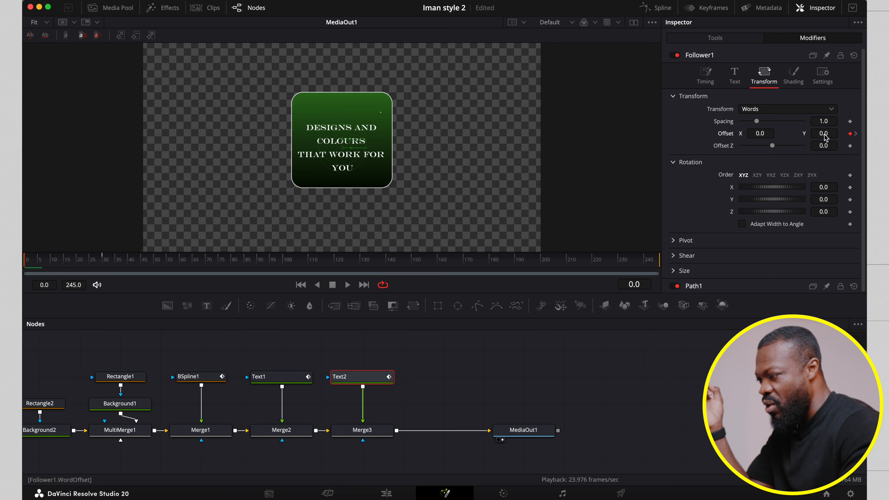
{"action": "left_click", "coordinate": [855, 134]}
{"action": "left_click", "coordinate": [849, 134]}
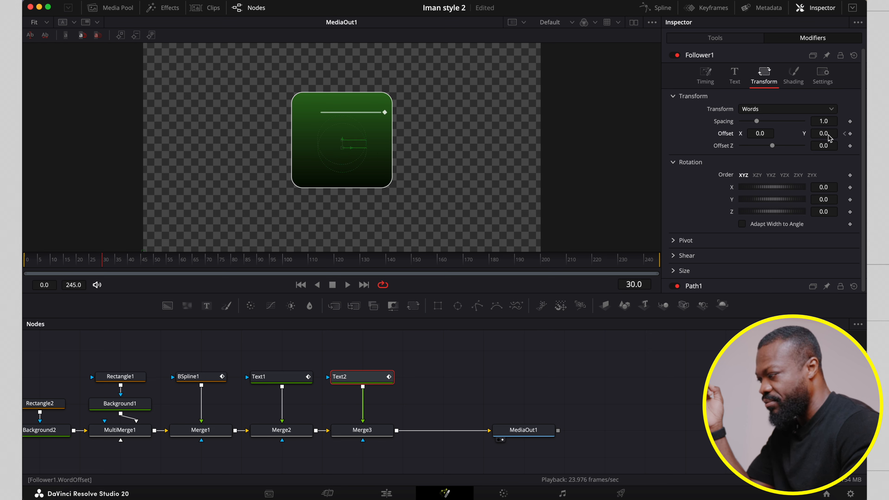
{"action": "left_click", "coordinate": [843, 134]}
{"action": "left_click_drag", "start_coordinate": [819, 136], "coordinate": [804, 133]}
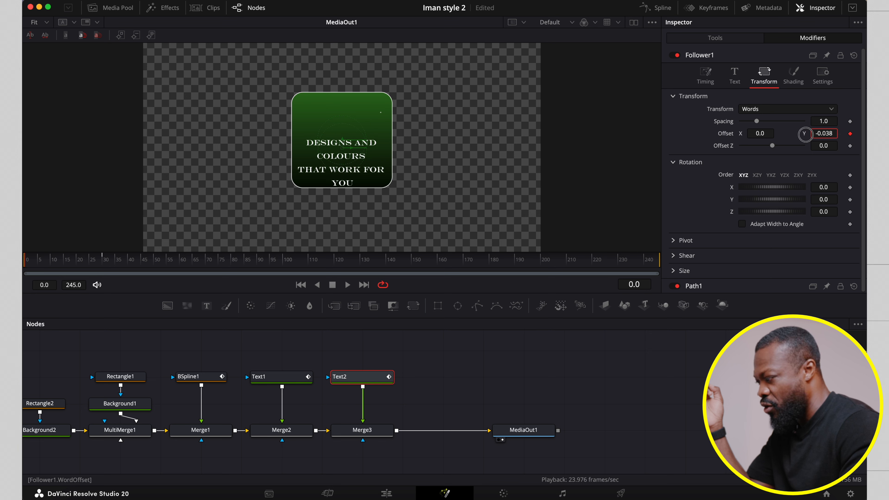
{"action": "left_click", "coordinate": [105, 263]}
{"action": "left_click", "coordinate": [823, 133]}
{"action": "type", "text": "0"}
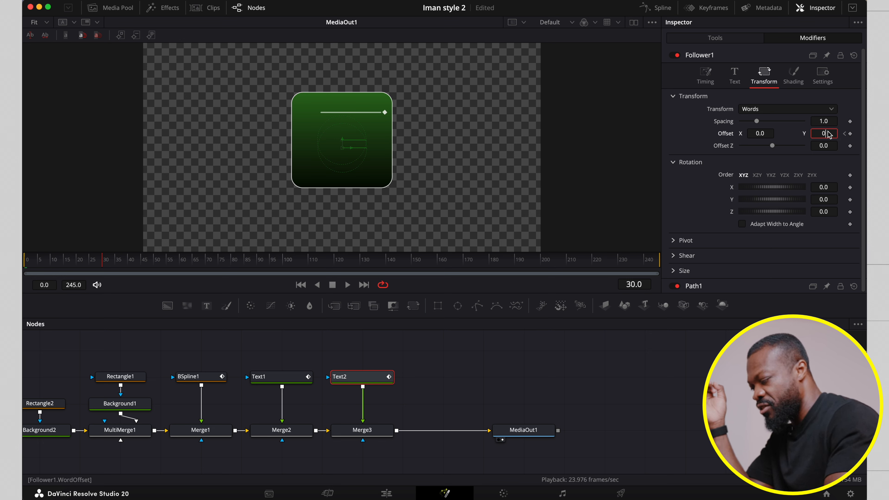
{"action": "key", "text": "Tab"}
{"action": "left_click_drag", "start_coordinate": [58, 261], "coordinate": [104, 262]}
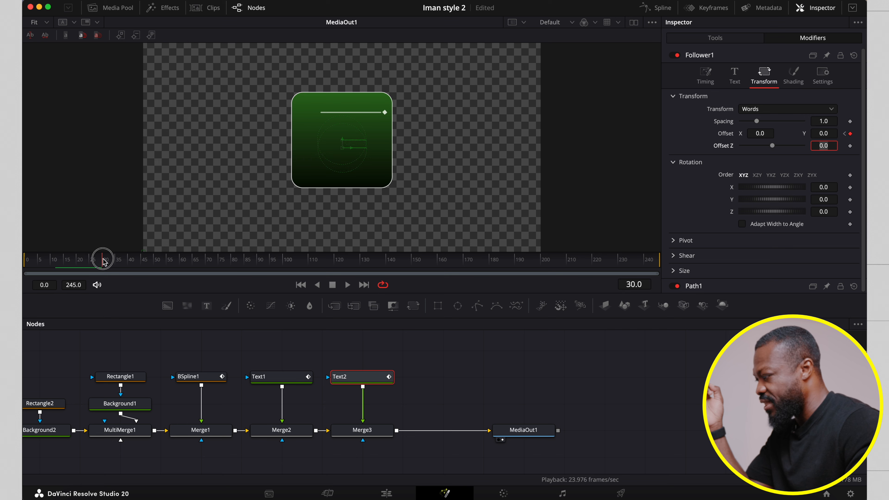
Step: Set Follower1's Opacity keyframes to 1.0 at frame 30 and 0.0 at frame 0, and scrub through the fade-in
{"action": "left_click", "coordinate": [793, 75]}
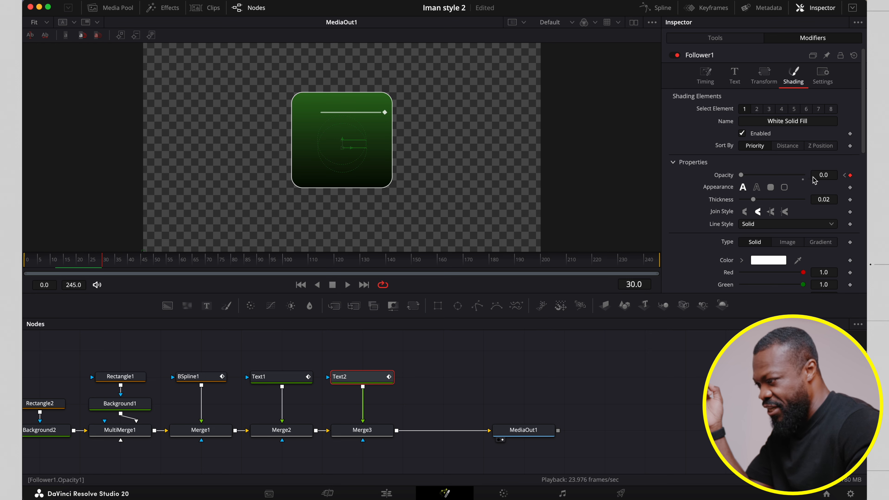
{"action": "left_click_drag", "start_coordinate": [740, 176], "coordinate": [805, 178]}
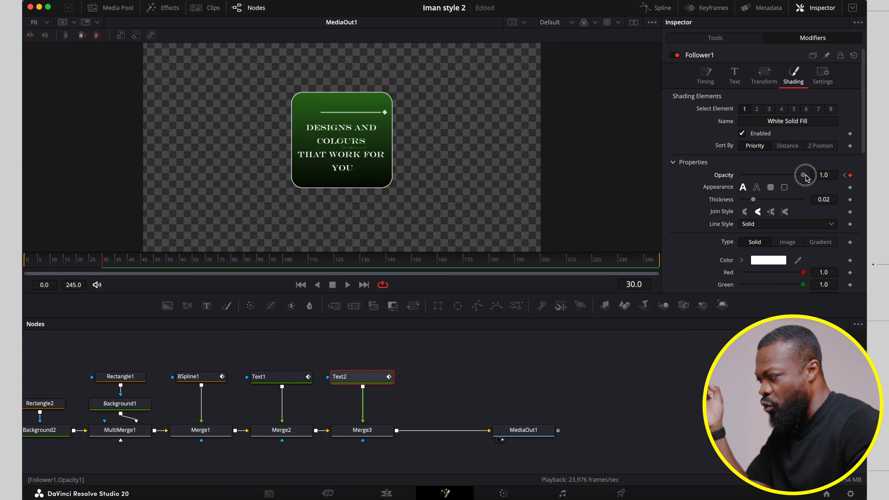
{"action": "left_click", "coordinate": [845, 175]}
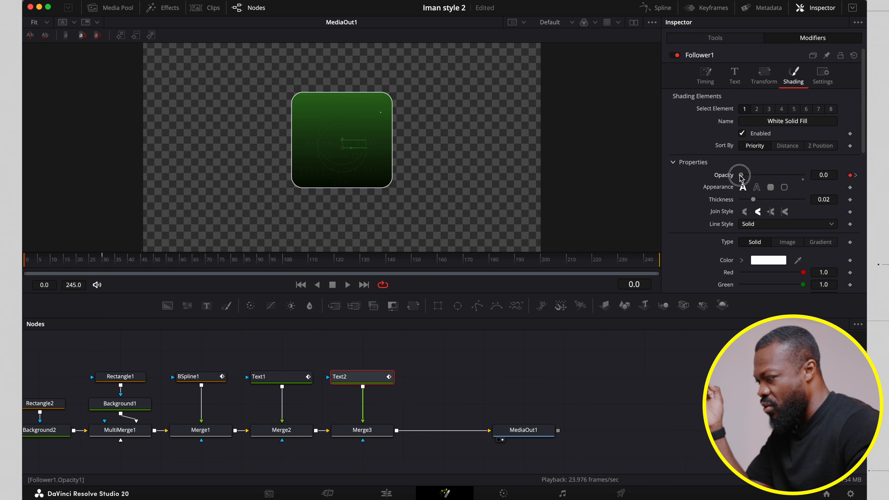
{"action": "left_click", "coordinate": [36, 261]}
{"action": "left_click_drag", "start_coordinate": [36, 261], "coordinate": [79, 262]}
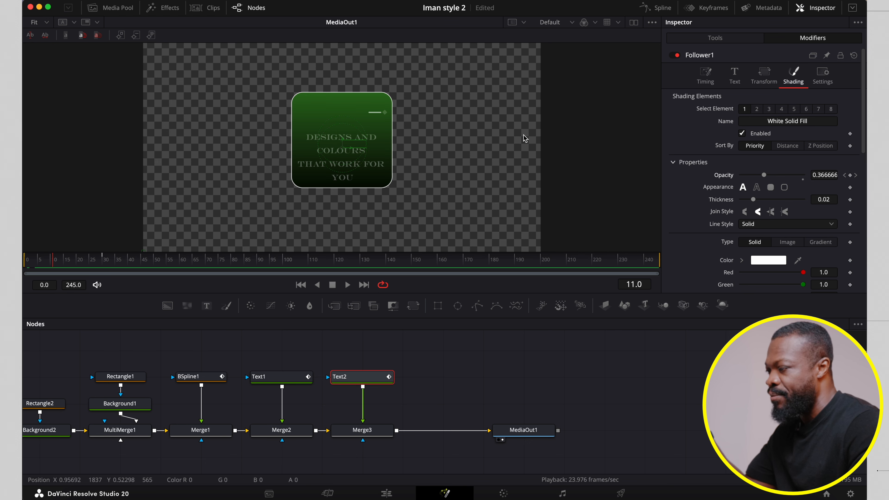
Step: Set Follower1's timing order to Left to Right with a delay of 1.6 between each character, and play the animation from the start
{"action": "left_click", "coordinate": [711, 81]}
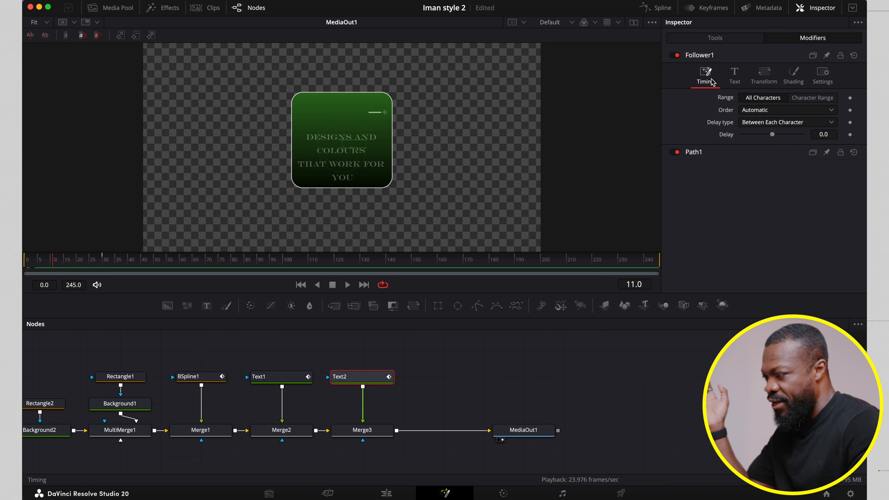
{"action": "left_click", "coordinate": [752, 111]}
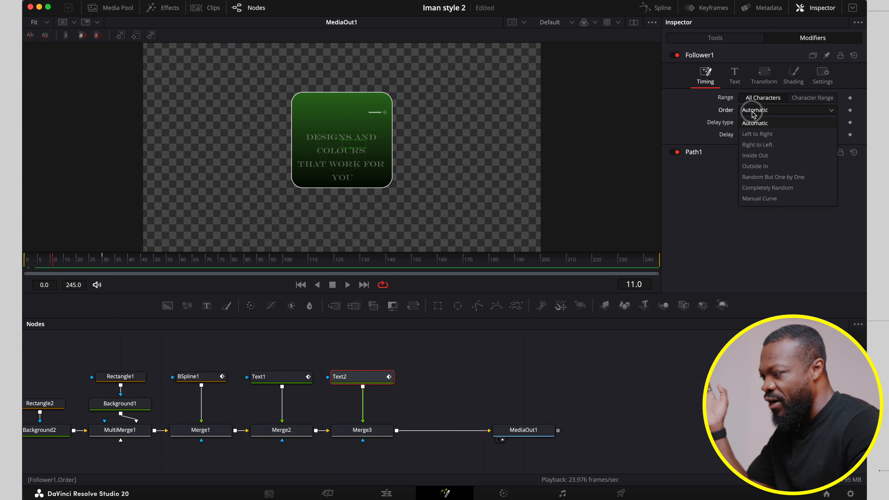
{"action": "left_click", "coordinate": [755, 135]}
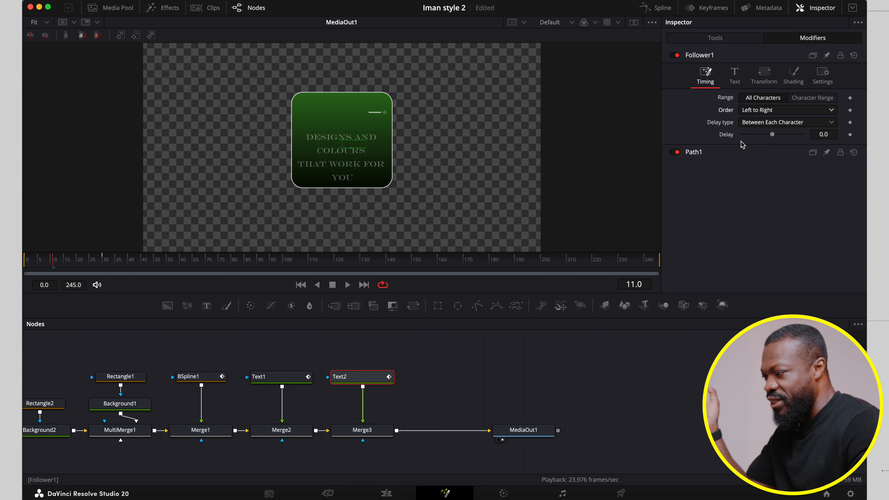
{"action": "left_click_drag", "start_coordinate": [774, 138], "coordinate": [787, 136]}
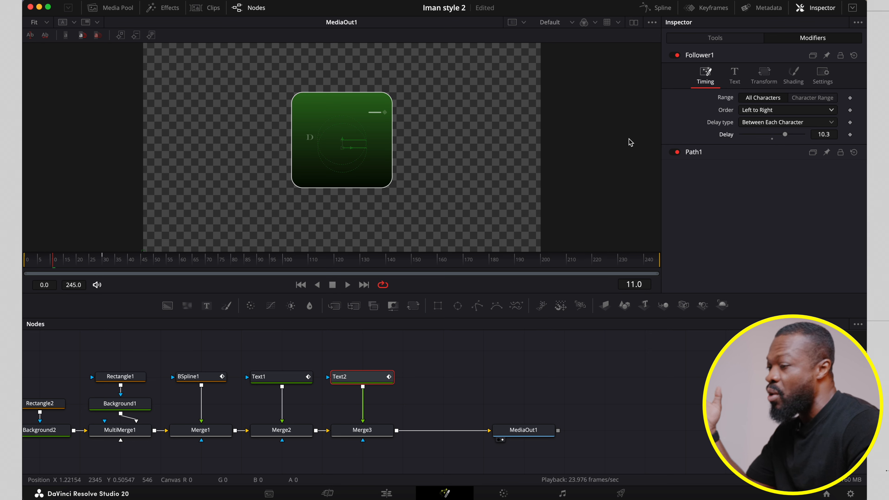
{"action": "left_click", "coordinate": [783, 134]}
{"action": "left_click_drag", "start_coordinate": [783, 134], "coordinate": [774, 136]}
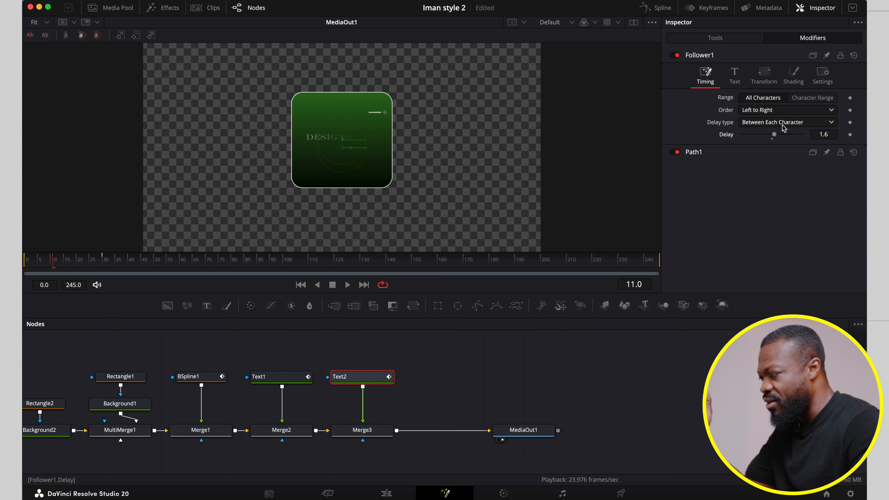
{"action": "left_click_drag", "start_coordinate": [35, 262], "coordinate": [25, 266]}
{"action": "key", "text": "space"}
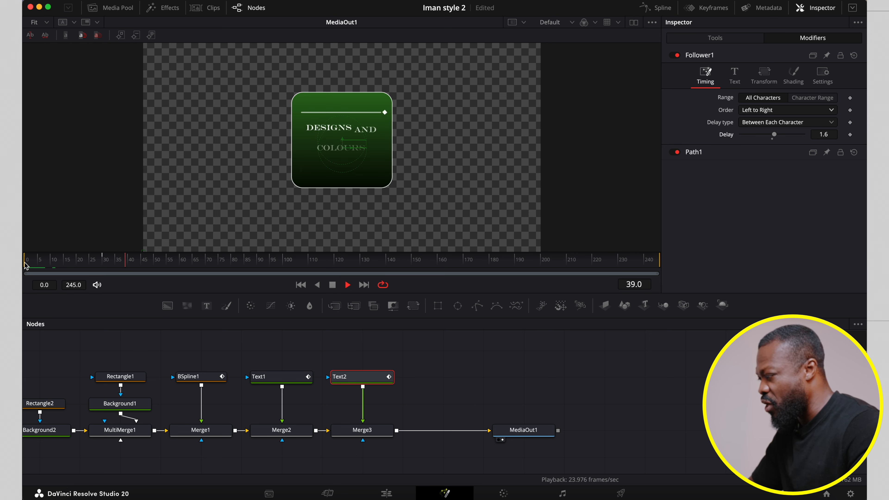
{"action": "key", "text": "space"}
Step: Smooth Text2's Displacement and Opacity keyframe curves in the Spline editor, showing only the selected tool, and review the text animation
{"action": "left_click", "coordinate": [763, 76]}
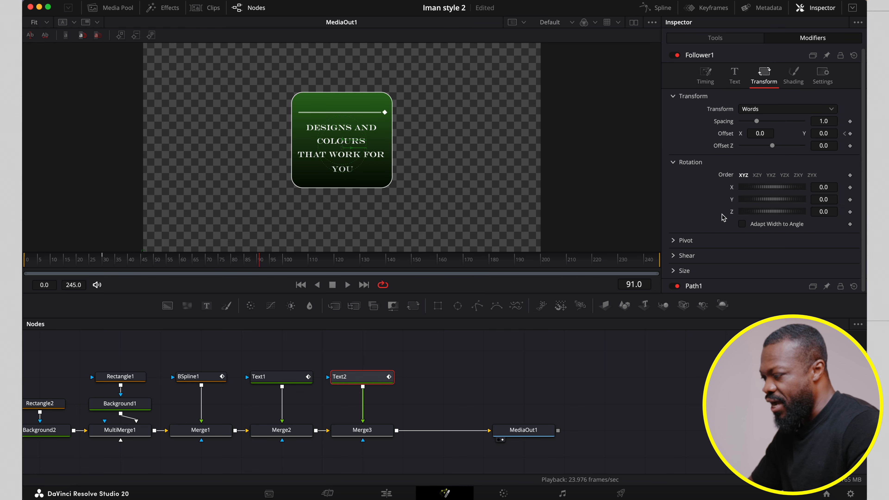
{"action": "left_click", "coordinate": [663, 8]}
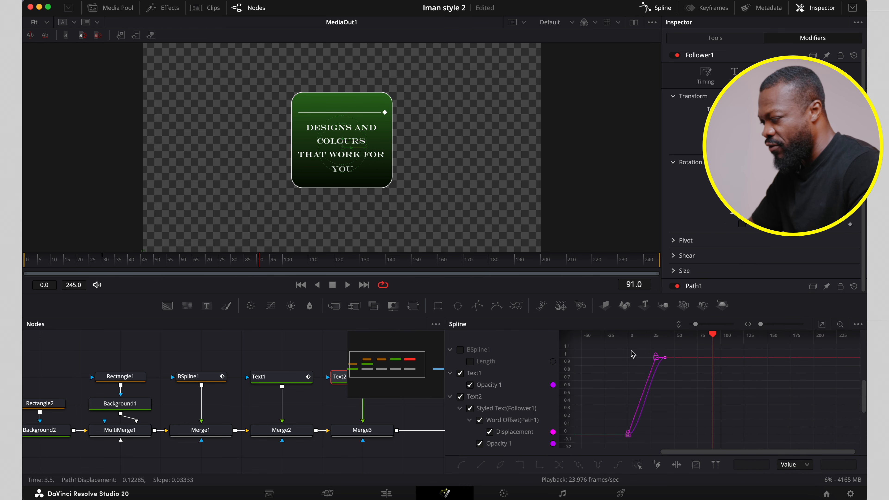
{"action": "left_click", "coordinate": [461, 373]}
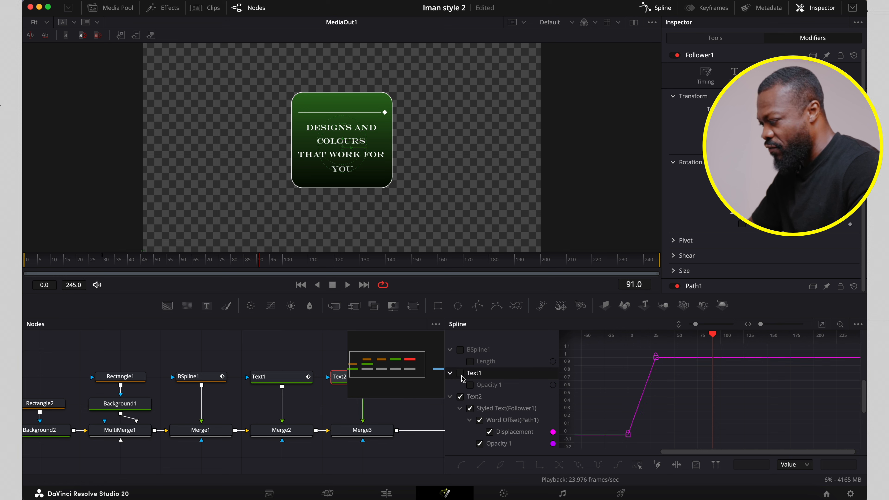
{"action": "left_click", "coordinate": [857, 324]}
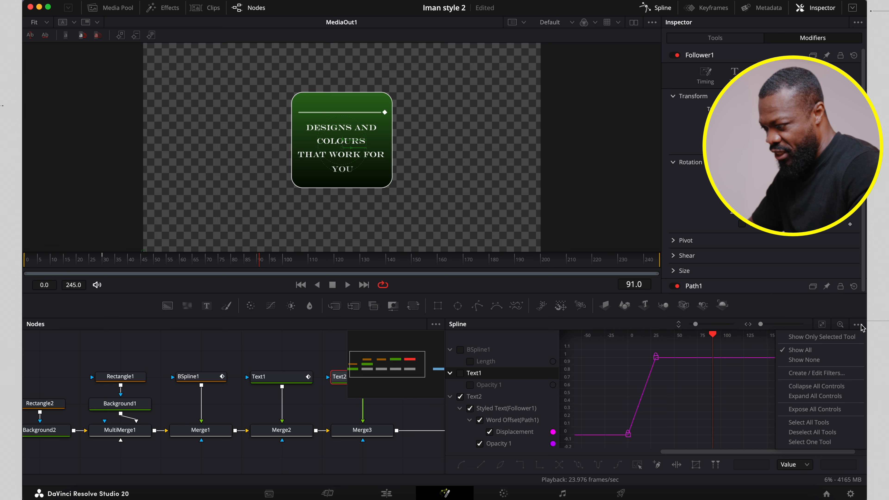
{"action": "left_click", "coordinate": [793, 338]}
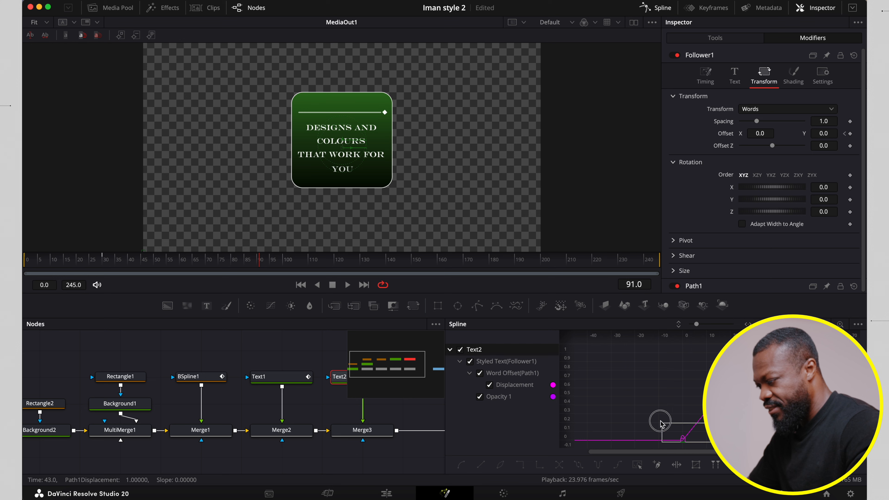
{"action": "left_click_drag", "start_coordinate": [660, 422], "coordinate": [675, 350]}
{"action": "key", "text": "shift+s"}
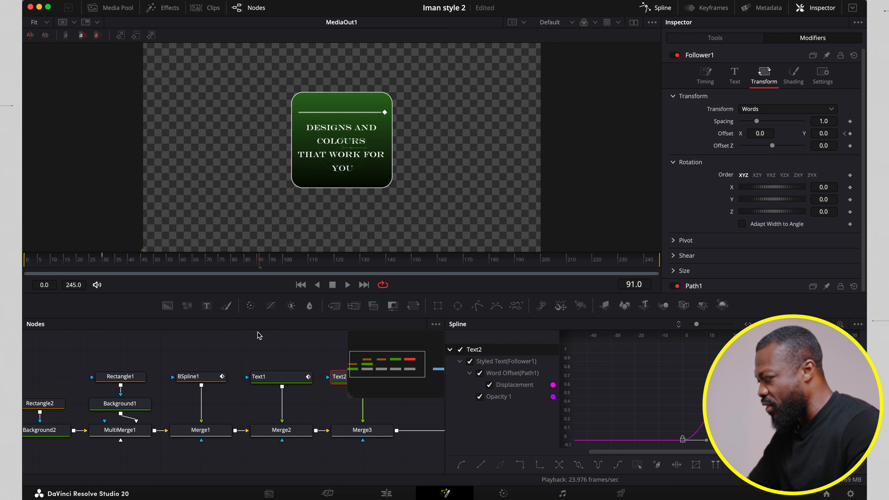
{"action": "left_click", "coordinate": [53, 263]}
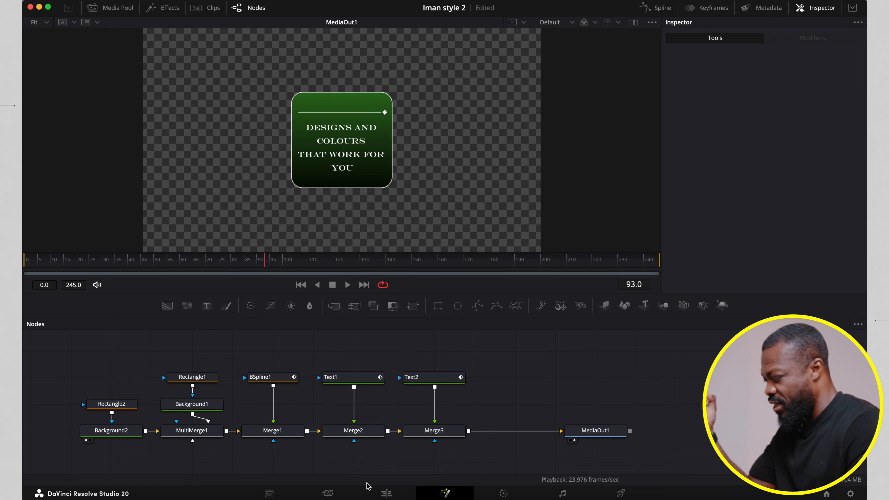
Step: Return to the Edit page, move the V2 Interview setup_1.mp4 clip to V4 above the Fusion Composition, and disable it
{"action": "left_click", "coordinate": [386, 494]}
{"action": "left_click_drag", "start_coordinate": [316, 253], "coordinate": [282, 257]}
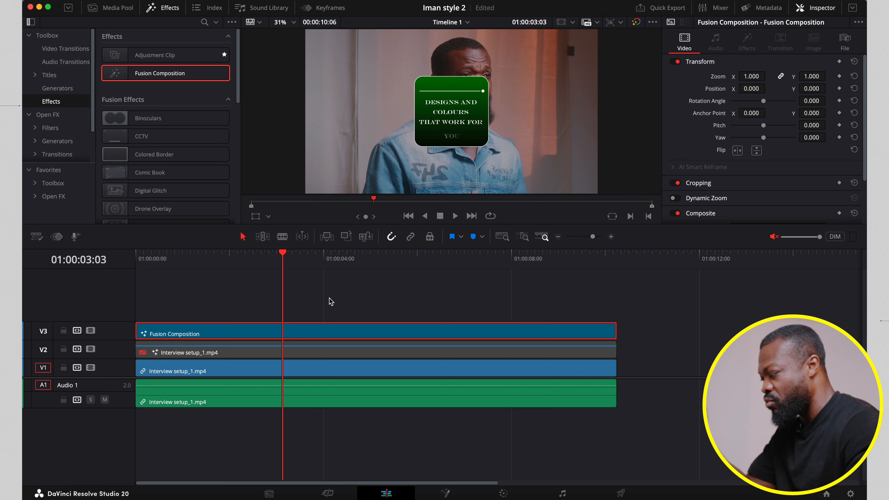
{"action": "left_click", "coordinate": [259, 351]}
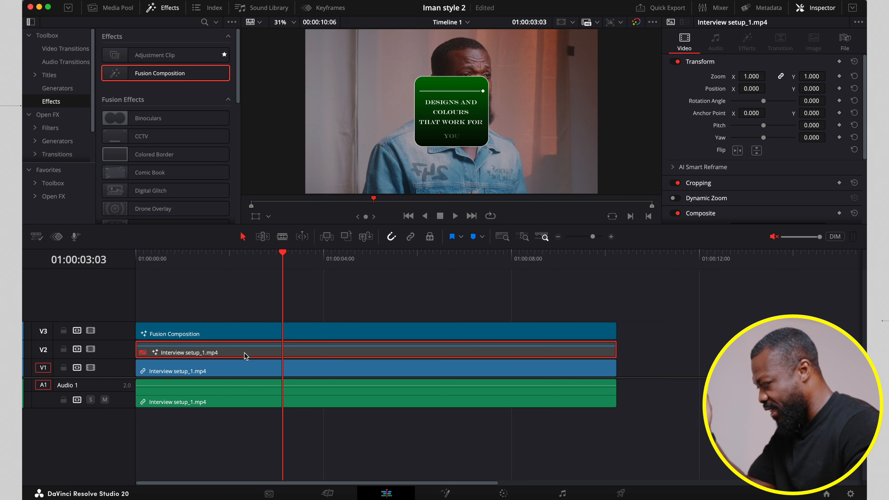
{"action": "left_click_drag", "start_coordinate": [214, 347], "coordinate": [221, 313]}
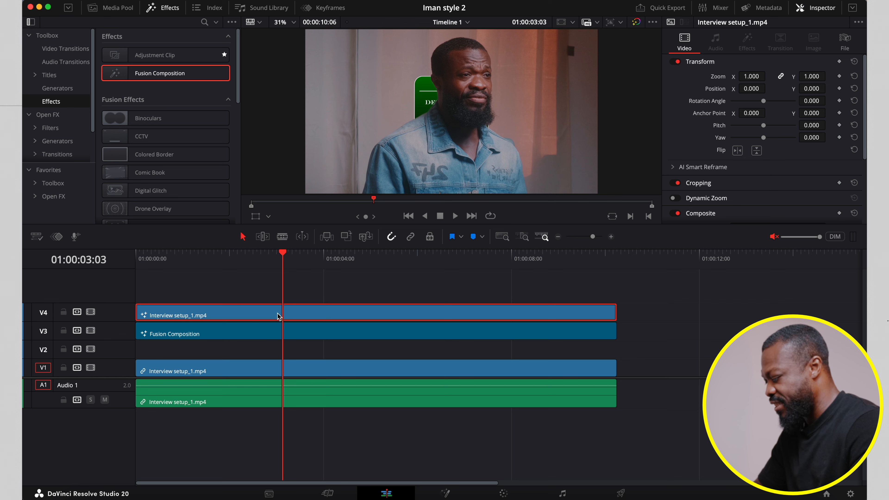
{"action": "key", "text": "d"}
Step: Try tilting the Fusion Composition clip with pitch -0.011 and yaw 0.698, and reset its transform
{"action": "left_click", "coordinate": [289, 334]}
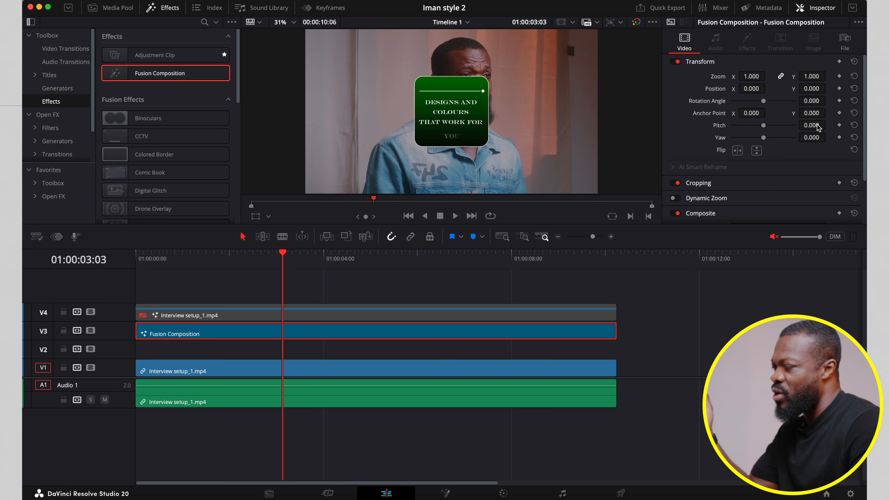
{"action": "mouse_move", "coordinate": [765, 129]}
{"action": "left_mouse_down"}
{"action": "mouse_move", "coordinate": [779, 129]}
{"action": "mouse_move", "coordinate": [758, 138]}
{"action": "mouse_move", "coordinate": [777, 137]}
{"action": "mouse_move", "coordinate": [756, 129]}
{"action": "mouse_move", "coordinate": [764, 130]}
{"action": "left_mouse_up"}
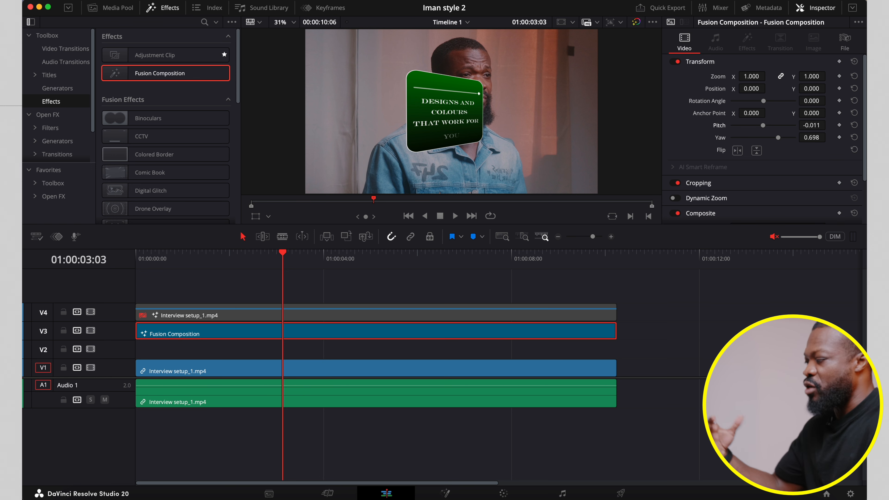
{"action": "left_click", "coordinate": [854, 62]}
Step: Convert the Fusion Composition clip on V3 into a compound clip named "all squre"
{"action": "key", "text": "shift+Right"}
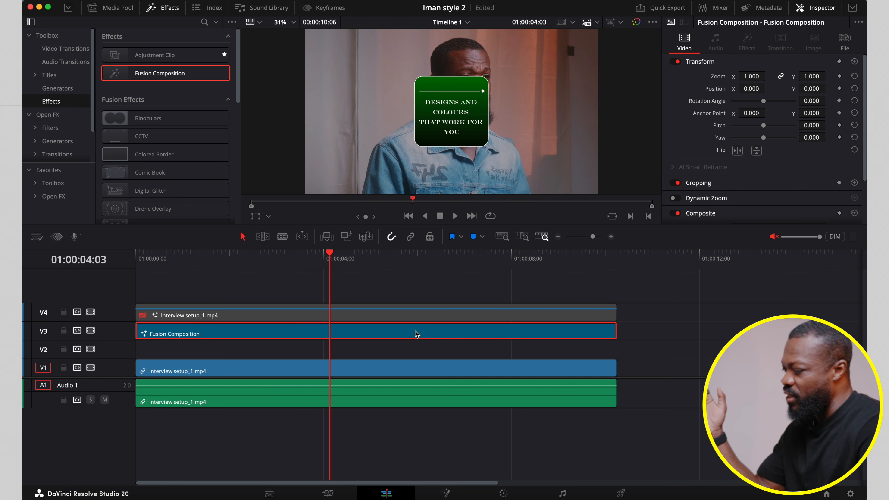
{"action": "right_click", "coordinate": [360, 332]}
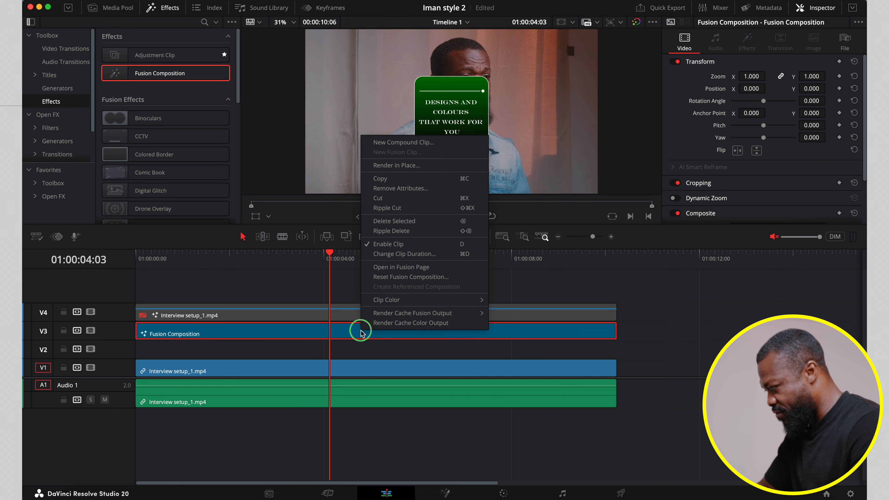
{"action": "left_click", "coordinate": [407, 142]}
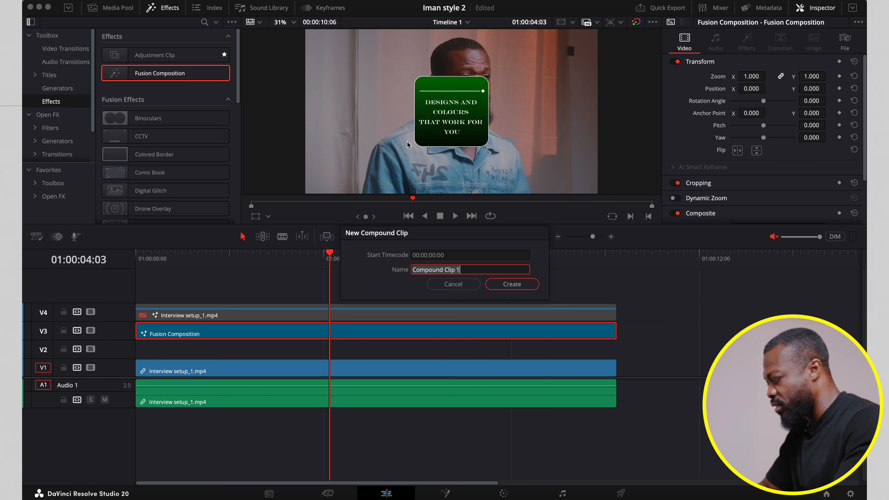
{"action": "type", "text": "all "}
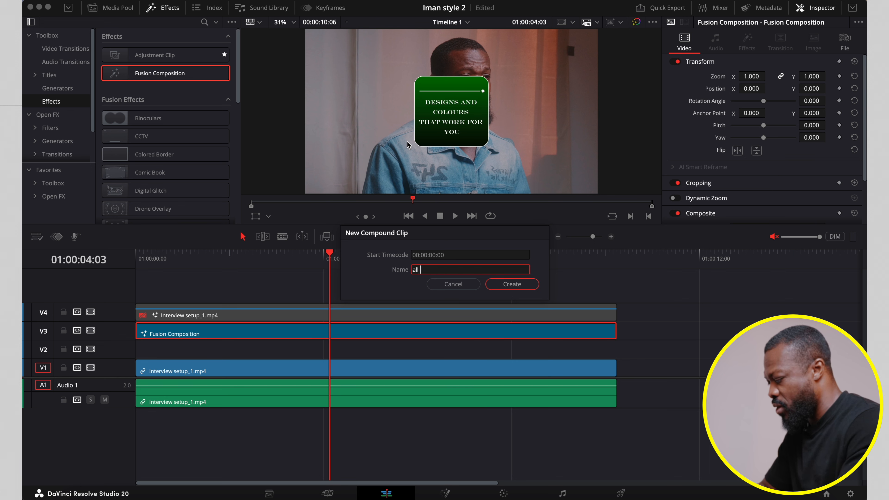
{"action": "type", "text": "squre"}
{"action": "key", "text": "Return"}
Step: Open the all squre clip in Fusion and insert a DVE node between MediaIn1 and MediaOut1
{"action": "right_click", "coordinate": [328, 334]}
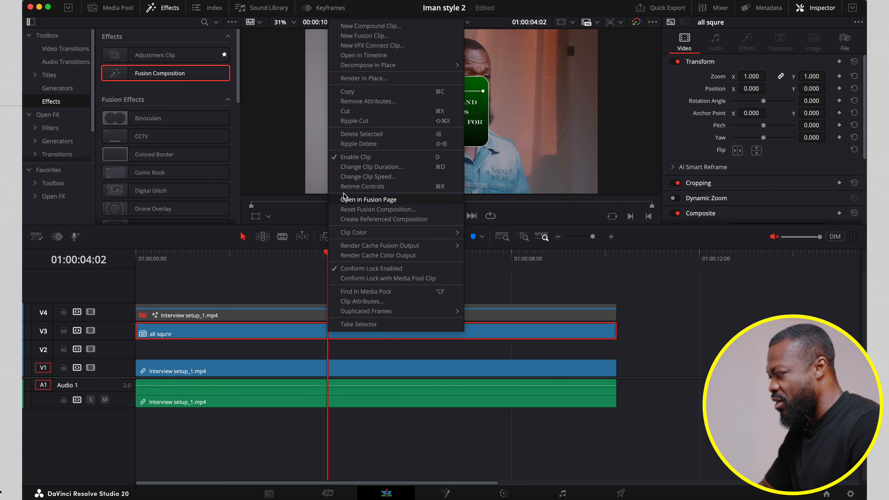
{"action": "left_click", "coordinate": [359, 202]}
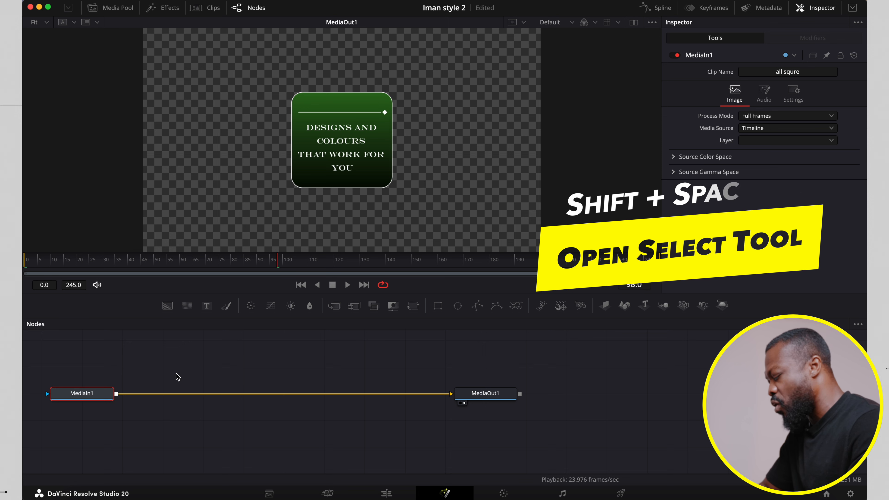
{"action": "key", "text": "shift+space"}
{"action": "type", "text": "dv"}
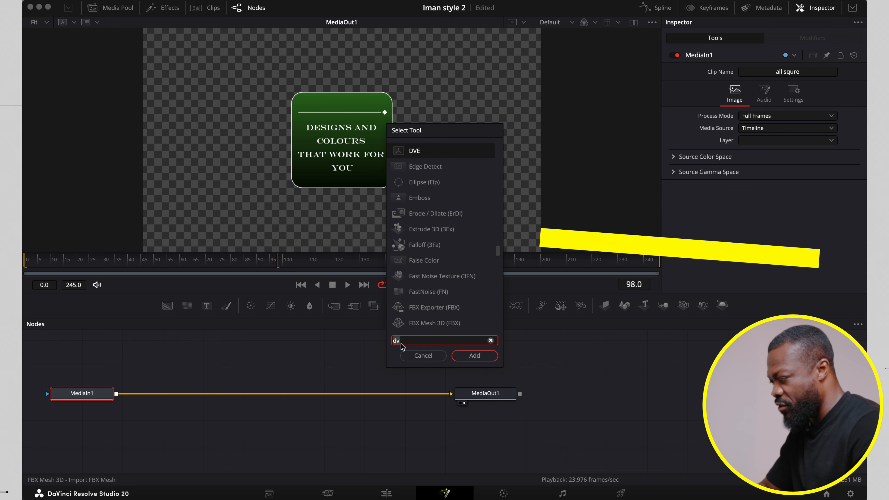
{"action": "double_click", "coordinate": [392, 340]}
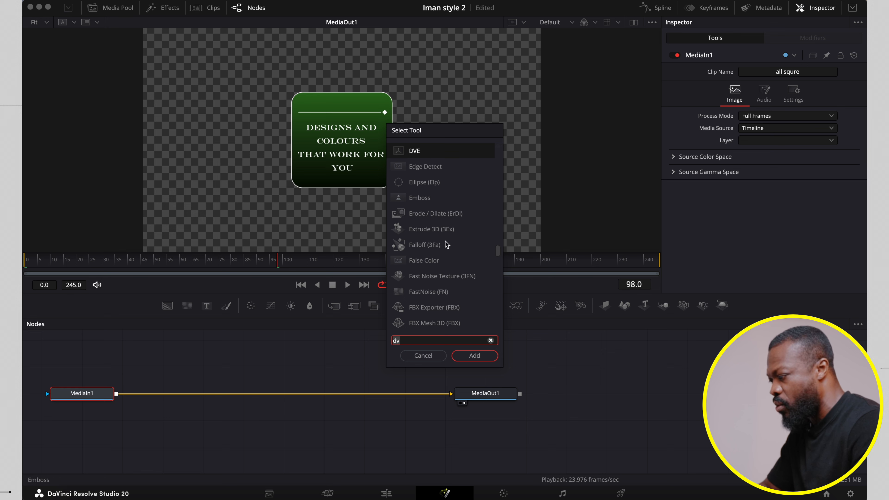
{"action": "left_click", "coordinate": [474, 356]}
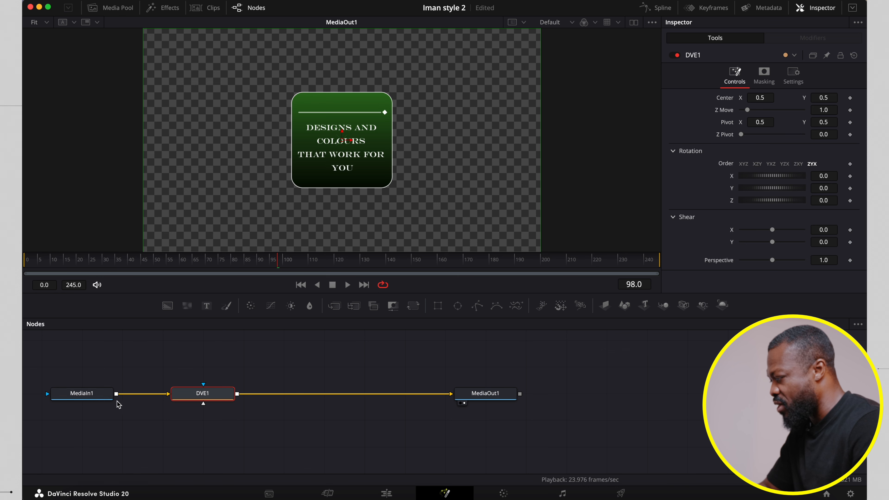
{"action": "left_click", "coordinate": [207, 394]}
{"action": "left_click_drag", "start_coordinate": [207, 395], "coordinate": [244, 401]}
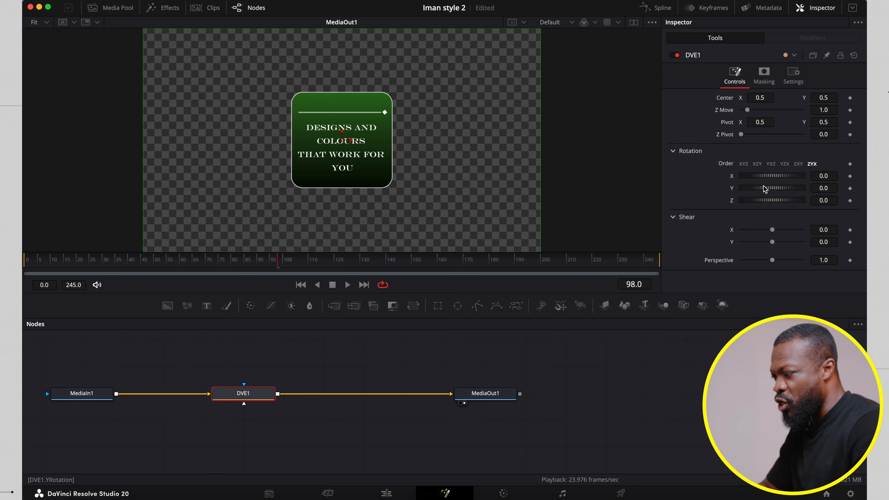
Step: Try rotating the card with DVE1 to Y 41.7 and X -18.3, and reset the node's controls
{"action": "left_click_drag", "start_coordinate": [770, 192], "coordinate": [777, 190]}
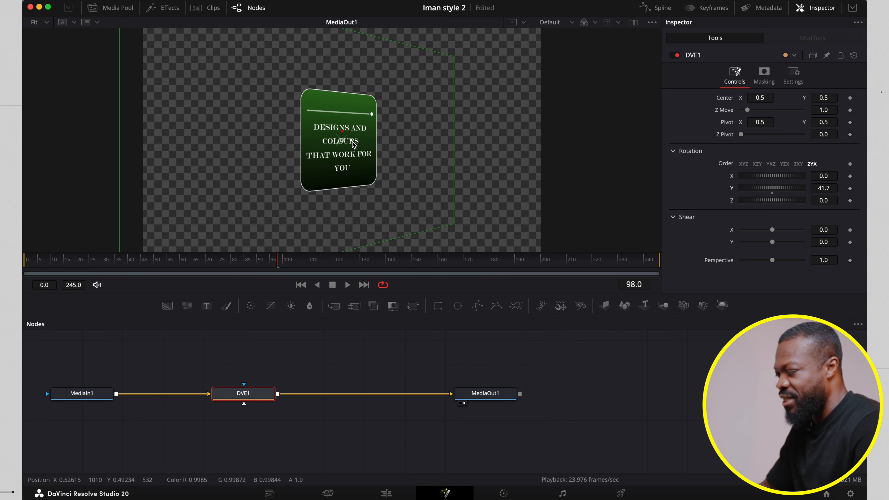
{"action": "mouse_move", "coordinate": [762, 179]}
{"action": "left_mouse_down"}
{"action": "mouse_move", "coordinate": [775, 203]}
{"action": "mouse_move", "coordinate": [765, 202]}
{"action": "mouse_move", "coordinate": [766, 179]}
{"action": "left_mouse_up"}
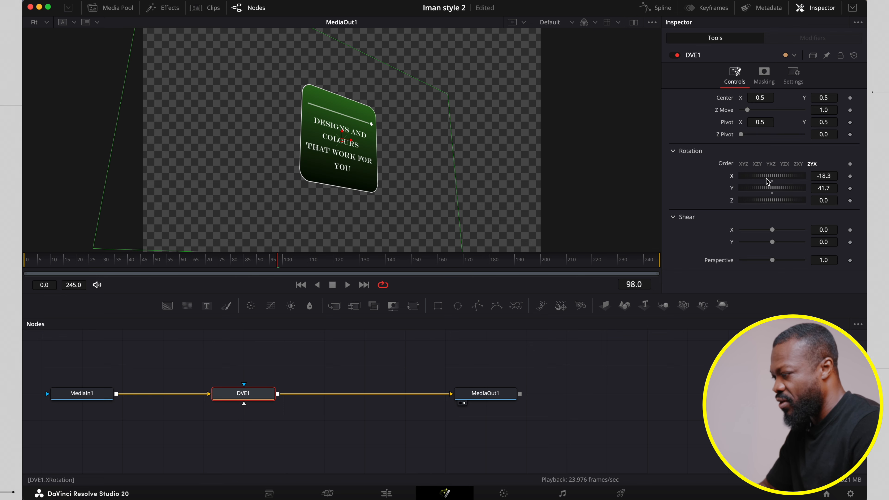
{"action": "left_click", "coordinate": [854, 57]}
Step: Rotate the card around the Y axis with DVE1 and return to the Edit page
{"action": "left_click_drag", "start_coordinate": [767, 191], "coordinate": [773, 189]}
{"action": "left_click", "coordinate": [387, 493]}
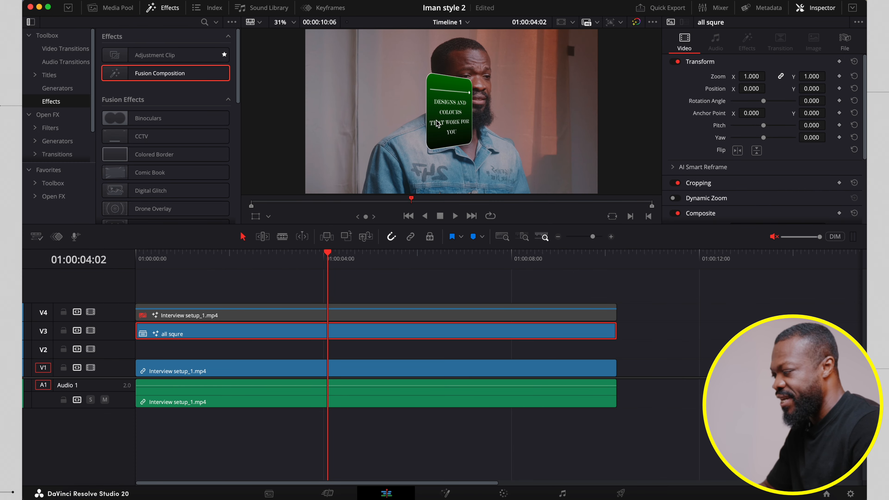
Step: Re-enable the V4 interview clip and set the all squre clip's zoom to 1.320 and position to X -489, Y 120
{"action": "left_click", "coordinate": [308, 313]}
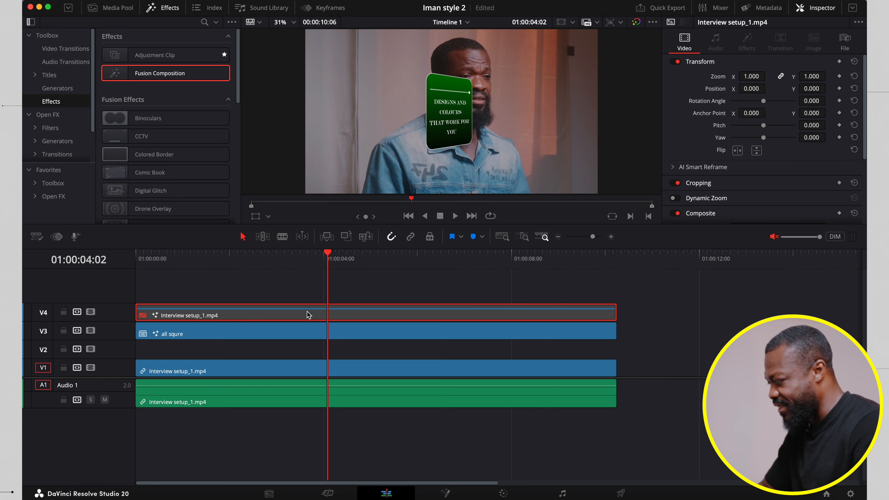
{"action": "left_click", "coordinate": [326, 330]}
{"action": "left_click_drag", "start_coordinate": [743, 90], "coordinate": [559, 102]}
{"action": "mouse_move", "coordinate": [751, 75]}
{"action": "left_mouse_down"}
{"action": "mouse_move", "coordinate": [778, 75]}
{"action": "mouse_move", "coordinate": [764, 75]}
{"action": "left_mouse_up"}
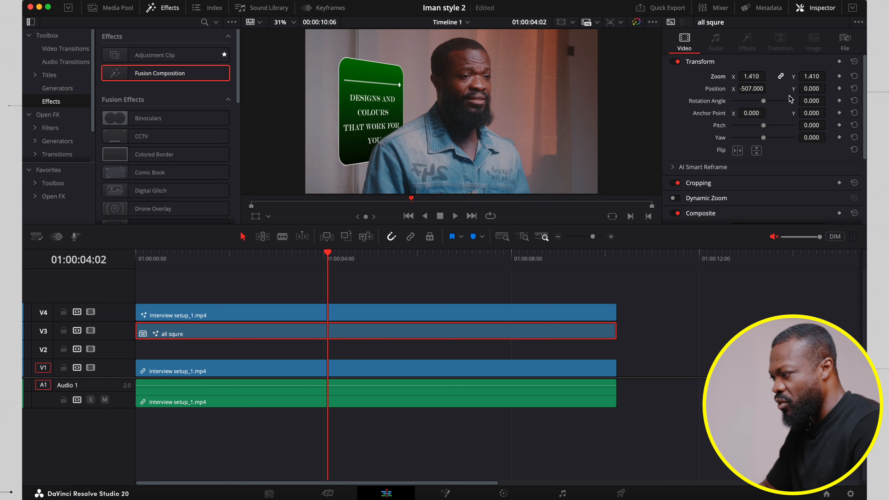
{"action": "left_click_drag", "start_coordinate": [814, 93], "coordinate": [828, 87]}
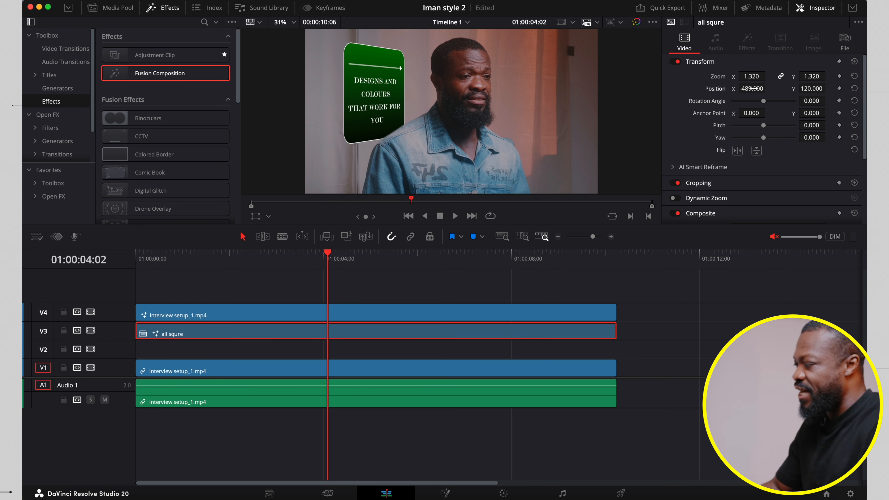
Step: Keyframe the all squre clip's position and opacity at 01:00:00:00 and 01:00:02:03
{"action": "left_click_drag", "start_coordinate": [327, 253], "coordinate": [135, 259]}
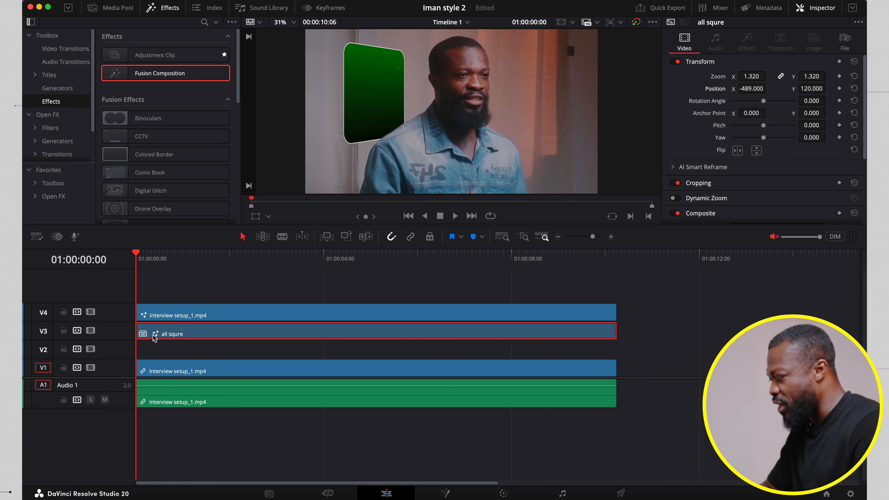
{"action": "left_click", "coordinate": [839, 88]}
{"action": "scroll", "coordinate": [707, 174], "scroll_direction": "down", "scroll_amount": 3}
{"action": "left_click", "coordinate": [839, 172]}
{"action": "left_click_drag", "start_coordinate": [136, 255], "coordinate": [236, 258]}
{"action": "left_click", "coordinate": [839, 199]}
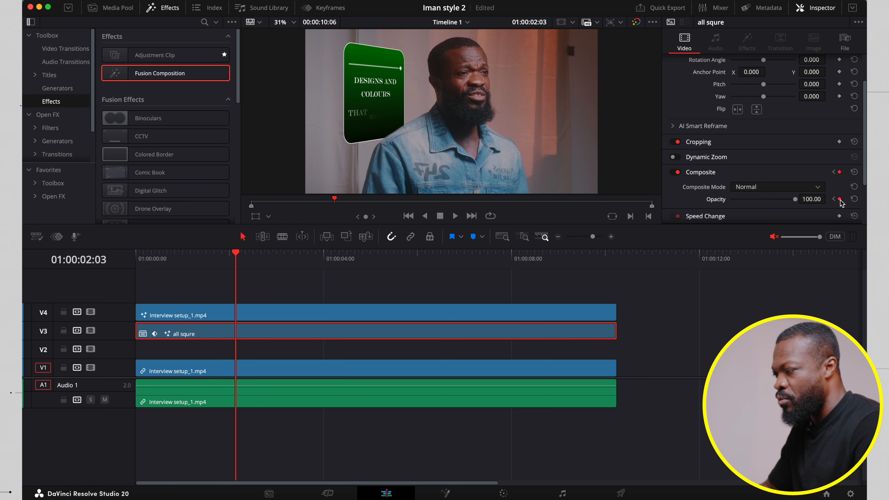
{"action": "scroll", "coordinate": [840, 97], "scroll_direction": "up", "scroll_amount": 2}
{"action": "left_click", "coordinate": [839, 89]}
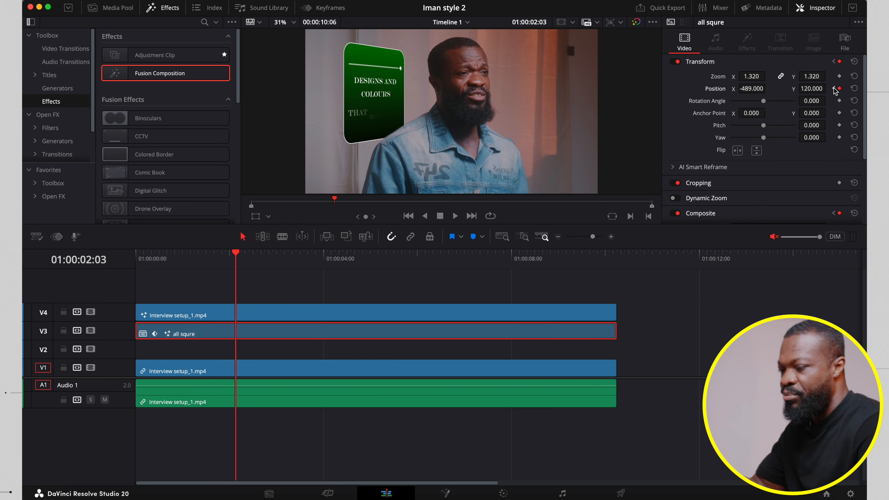
Step: Set the all squre clip's position Y to -133 and opacity to 0 at 01:00:00:00, and play the animation
{"action": "key", "text": "Home"}
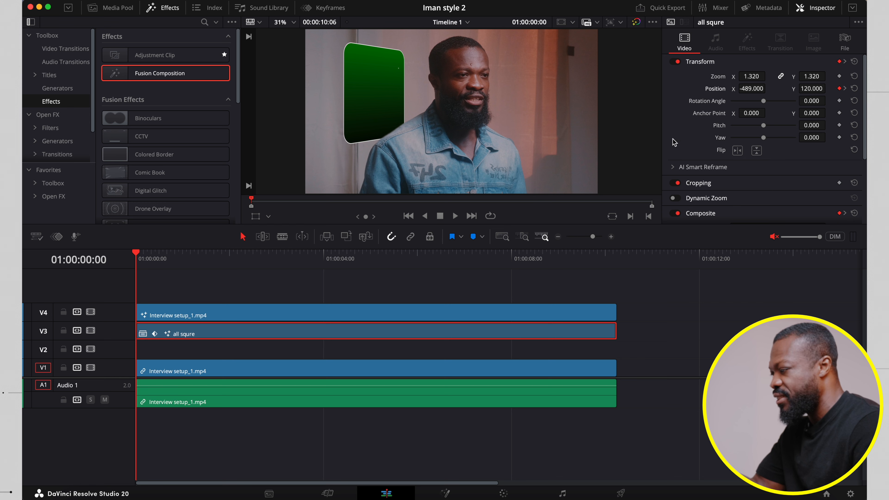
{"action": "left_click_drag", "start_coordinate": [812, 92], "coordinate": [688, 110]}
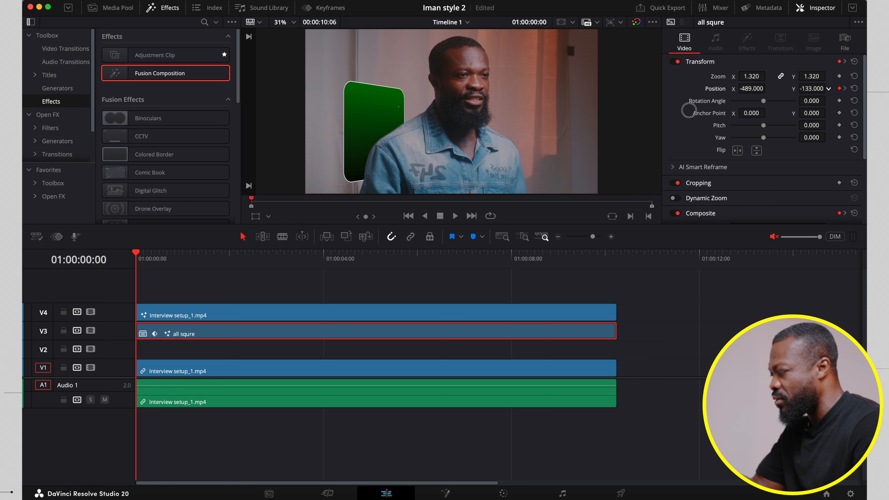
{"action": "scroll", "coordinate": [775, 154], "scroll_direction": "down", "scroll_amount": 3}
{"action": "left_click_drag", "start_coordinate": [763, 163], "coordinate": [705, 168]}
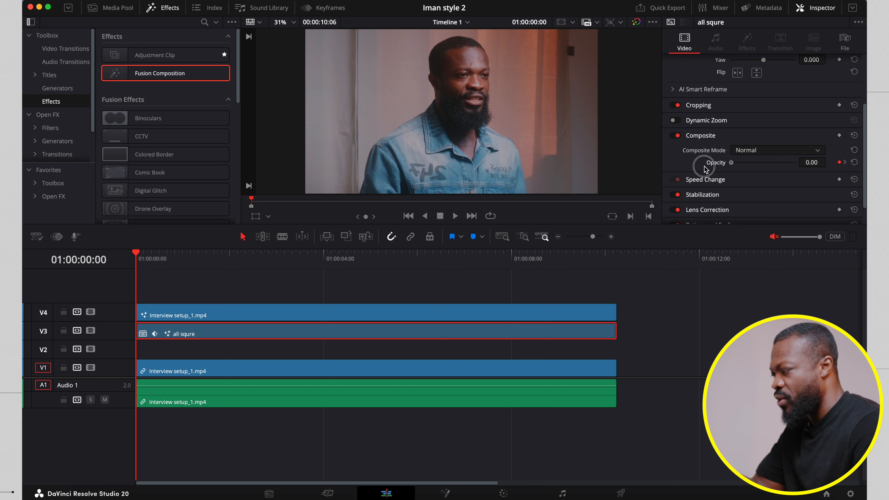
{"action": "key", "text": "space"}
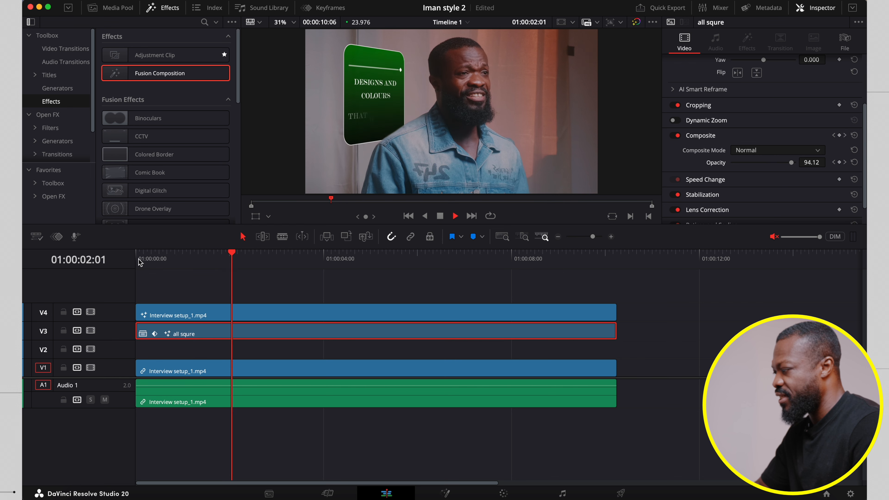
Step: Open the all squre clip's keyframe curves and display the Position Y curve together with the Opacity curve
{"action": "left_click", "coordinate": [187, 258]}
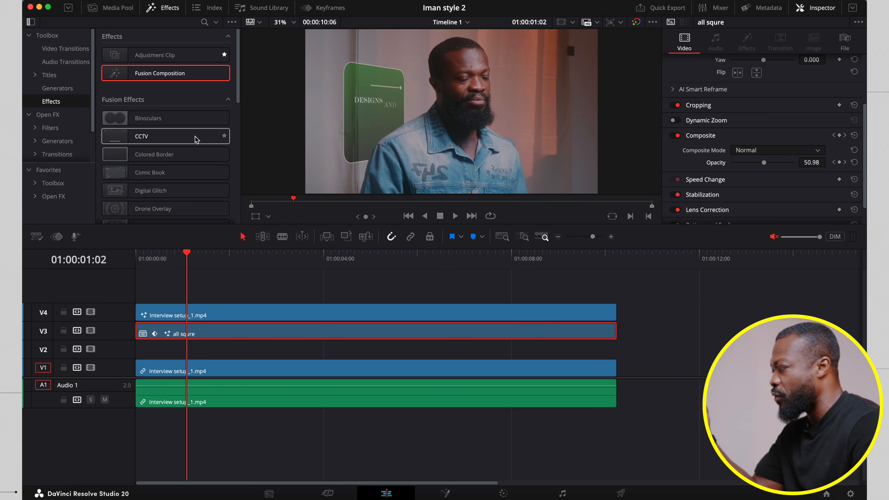
{"action": "left_click", "coordinate": [309, 9]}
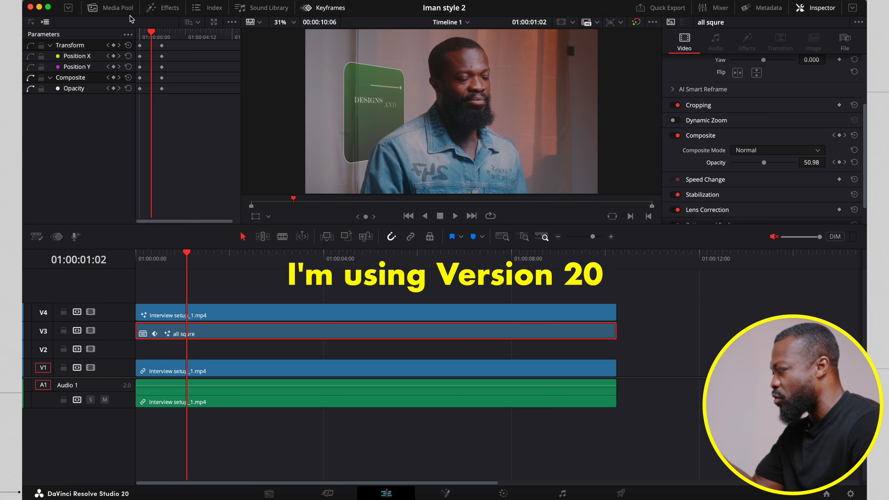
{"action": "left_click", "coordinate": [57, 237]}
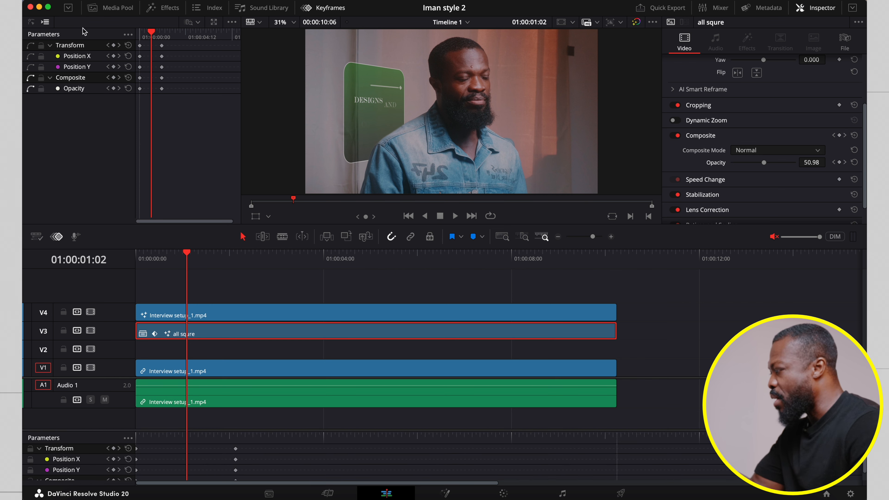
{"action": "left_click", "coordinate": [31, 23]}
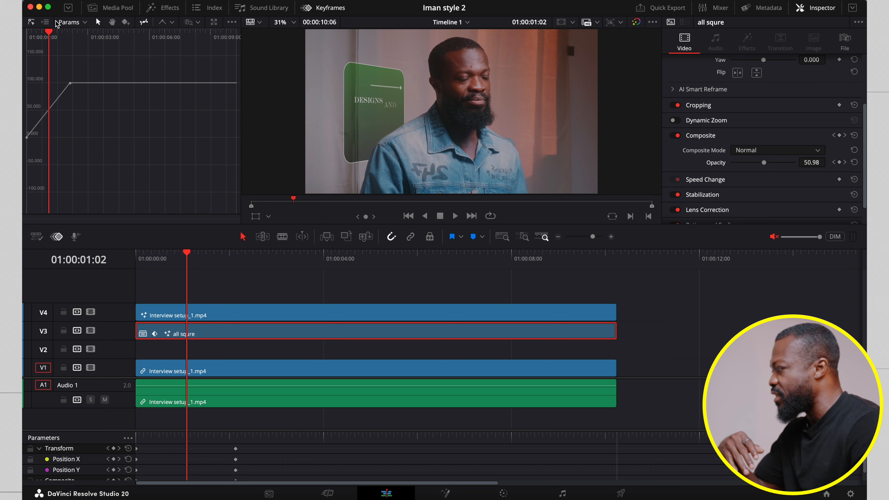
{"action": "left_click", "coordinate": [80, 25]}
{"action": "mouse_move", "coordinate": [82, 38]}
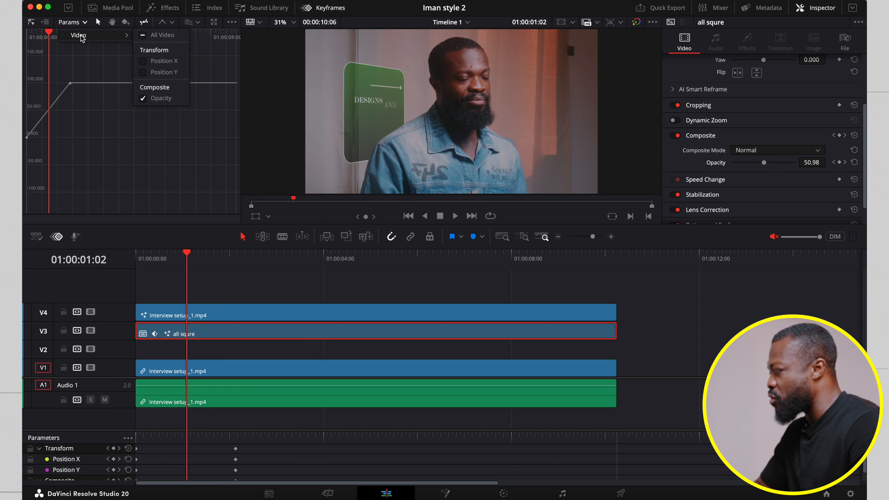
{"action": "left_click", "coordinate": [142, 98]}
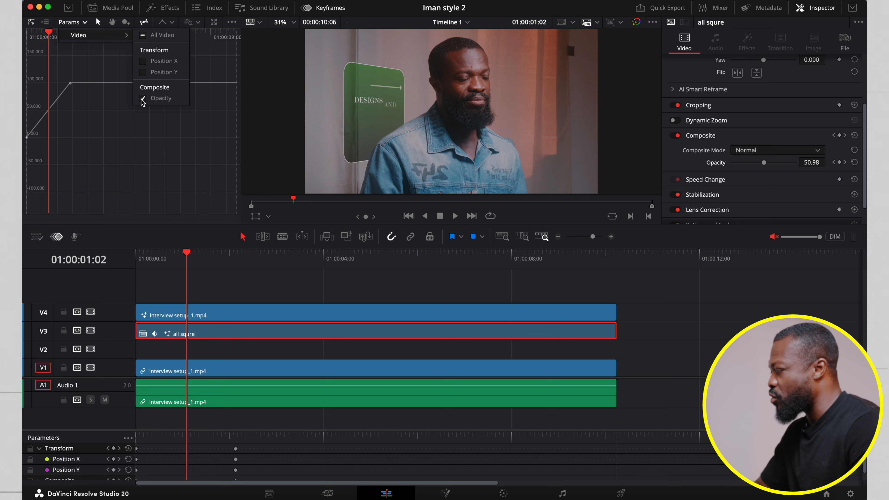
{"action": "left_click", "coordinate": [143, 72]}
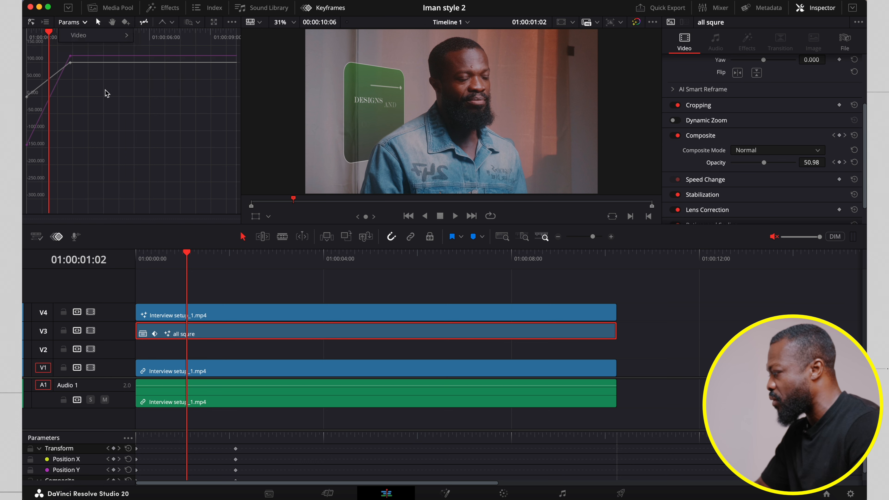
Step: Apply Ease In and Out to all Position Y and Opacity keyframes, and play the animation from 01:00:00:00
{"action": "left_click_drag", "start_coordinate": [116, 153], "coordinate": [24, 49]}
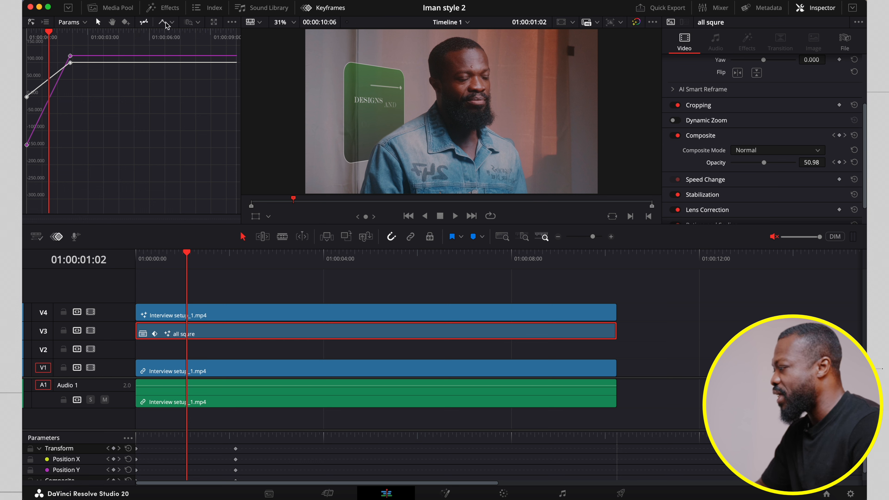
{"action": "left_click", "coordinate": [171, 23]}
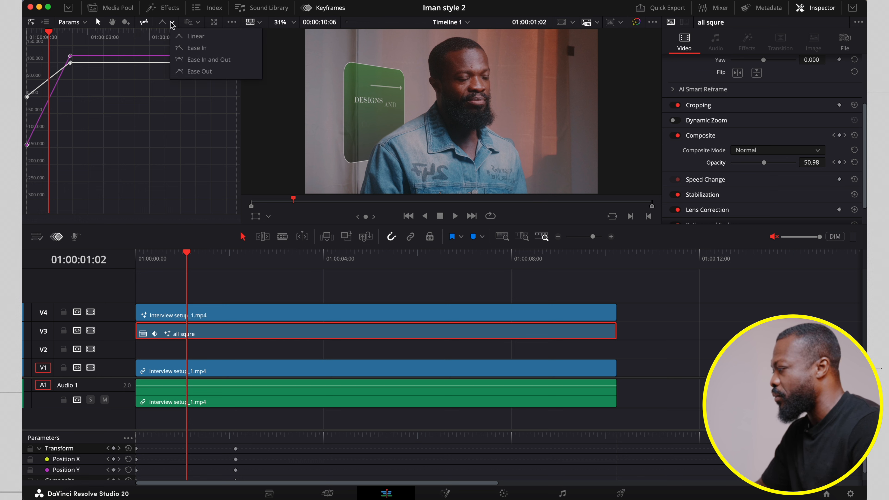
{"action": "left_click", "coordinate": [187, 60]}
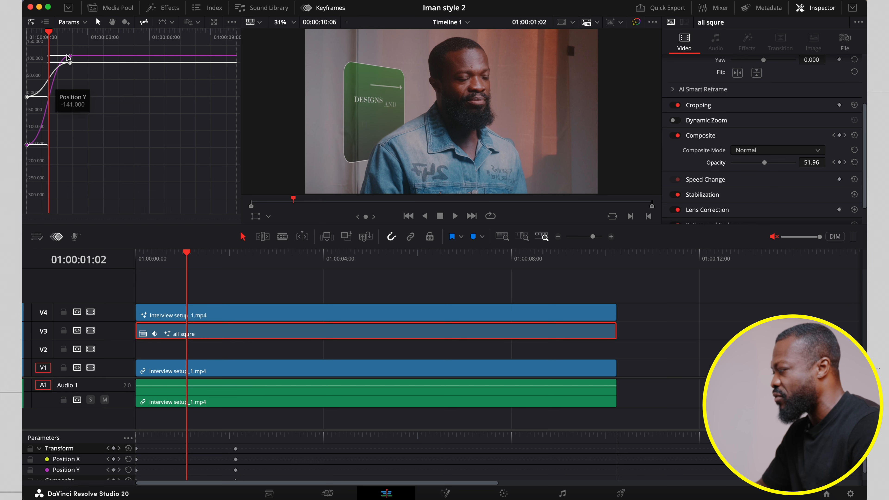
{"action": "left_click", "coordinate": [145, 250]}
{"action": "left_click_drag", "start_coordinate": [145, 250], "coordinate": [130, 251]}
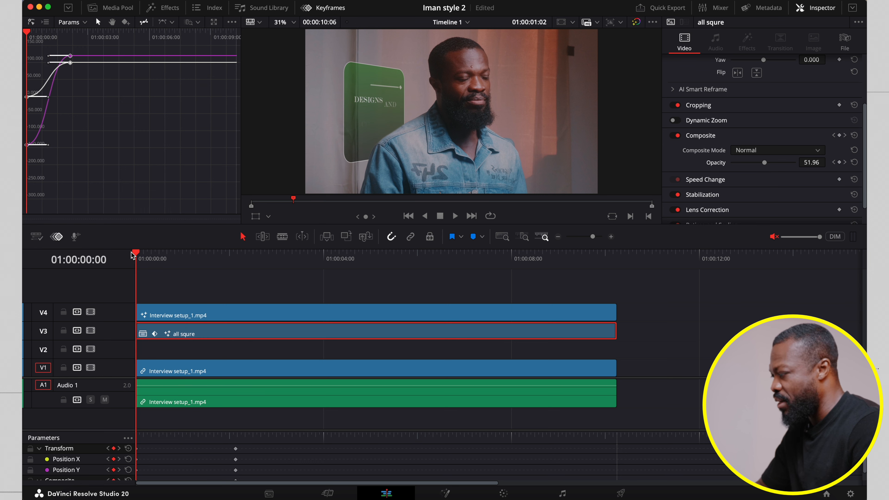
{"action": "key", "text": "space"}
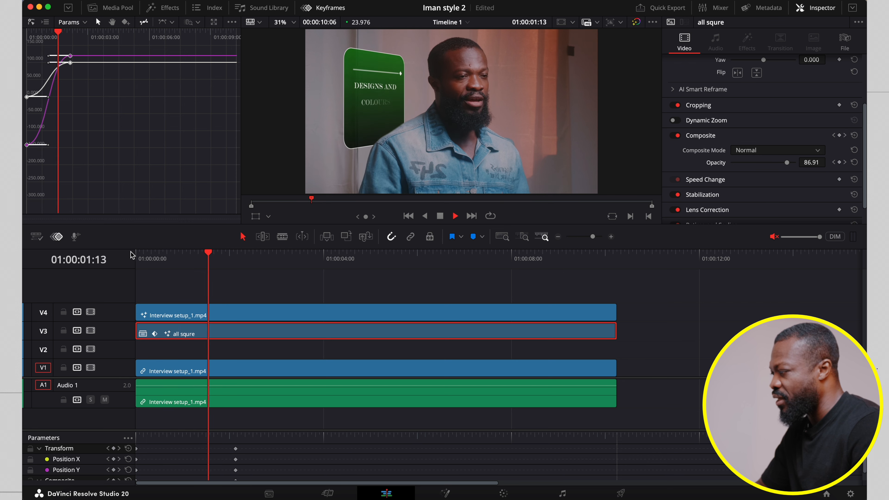
Step: Open the all squre compound clip in its own timeline, view its Fusion nodes, and return to Timeline 1
{"action": "left_click_drag", "start_coordinate": [140, 252], "coordinate": [245, 252]}
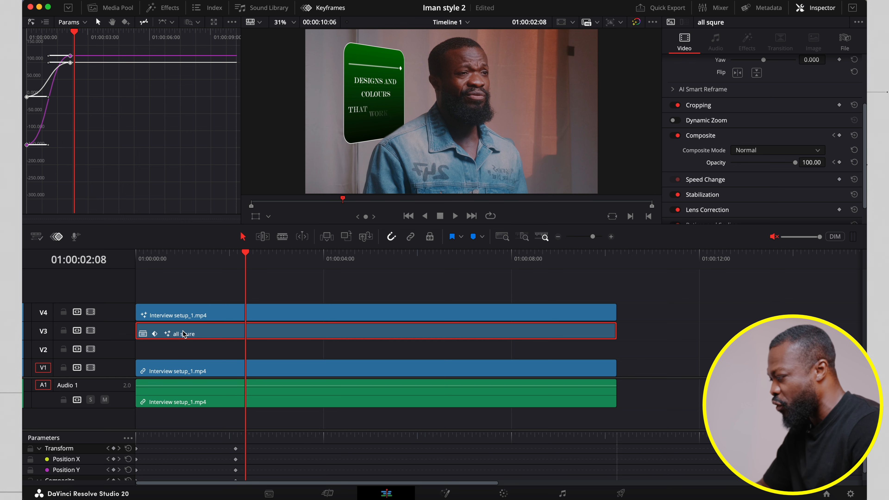
{"action": "right_click", "coordinate": [195, 336]}
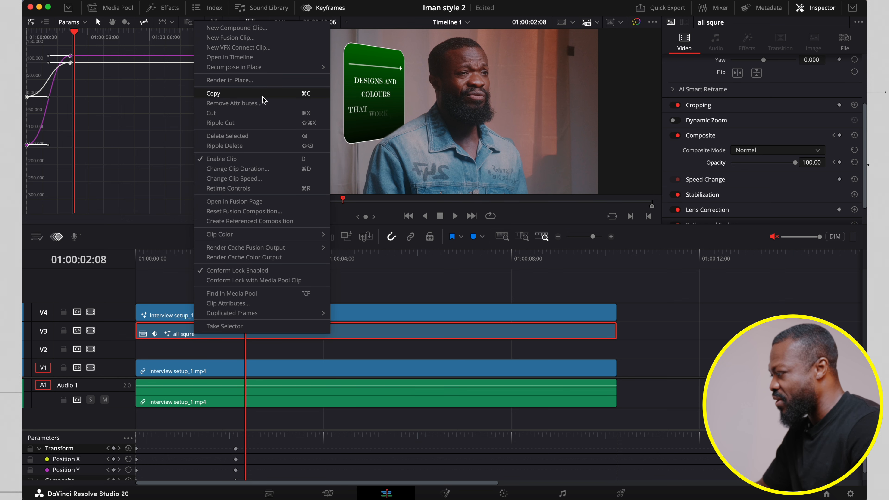
{"action": "left_click", "coordinate": [245, 58]}
{"action": "left_click", "coordinate": [205, 360]}
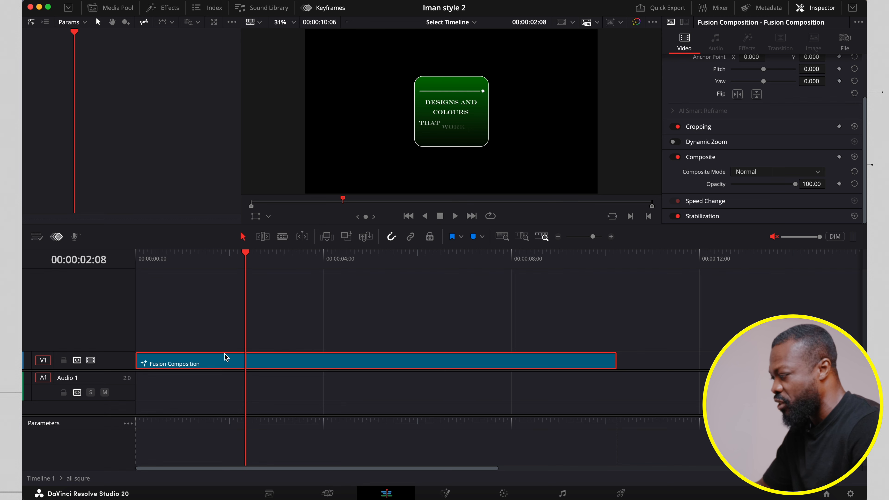
{"action": "left_click", "coordinate": [445, 492]}
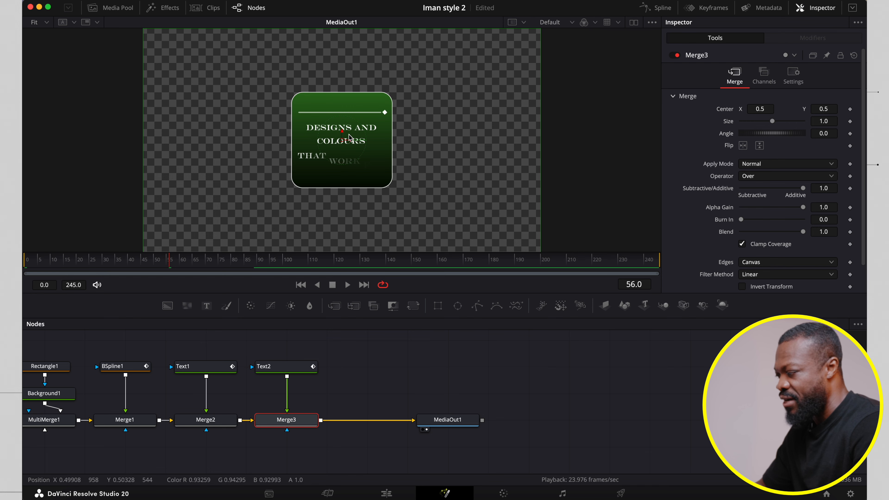
{"action": "left_click", "coordinate": [387, 493]}
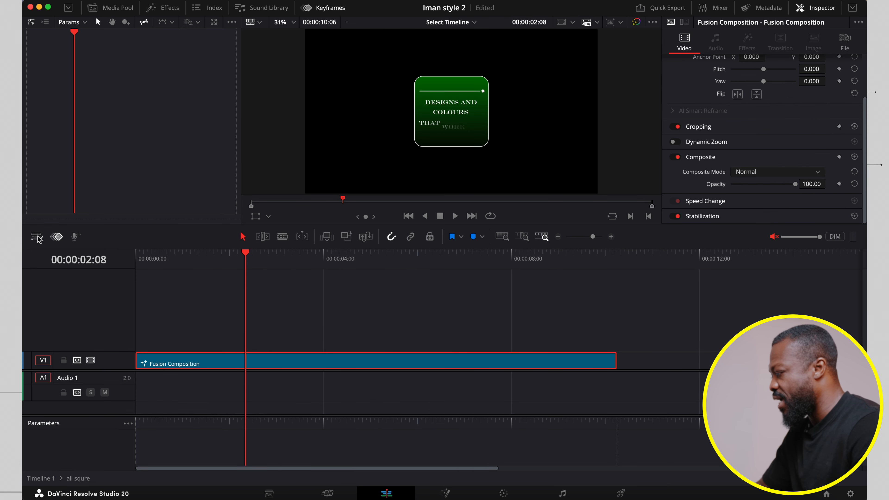
{"action": "left_click", "coordinate": [453, 22]}
{"action": "left_click", "coordinate": [455, 36]}
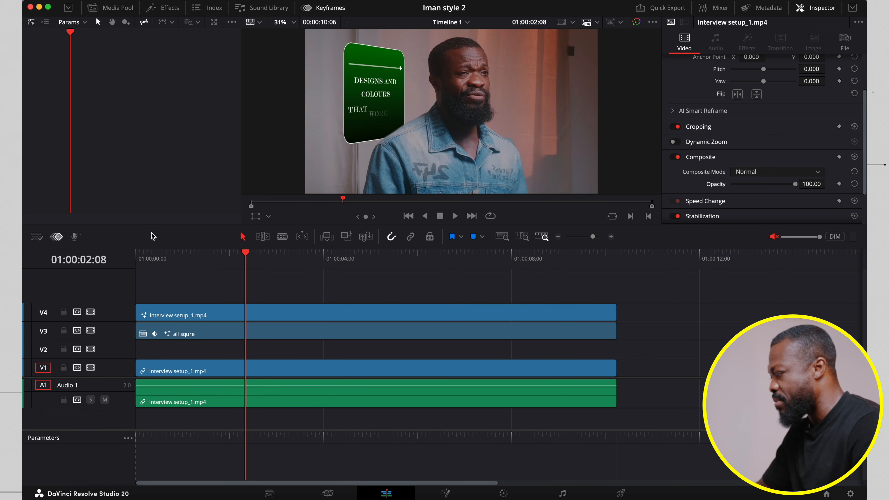
Step: Turn on the display of stacked timelines and play Timeline 1 from the start
{"action": "left_click", "coordinate": [36, 237]}
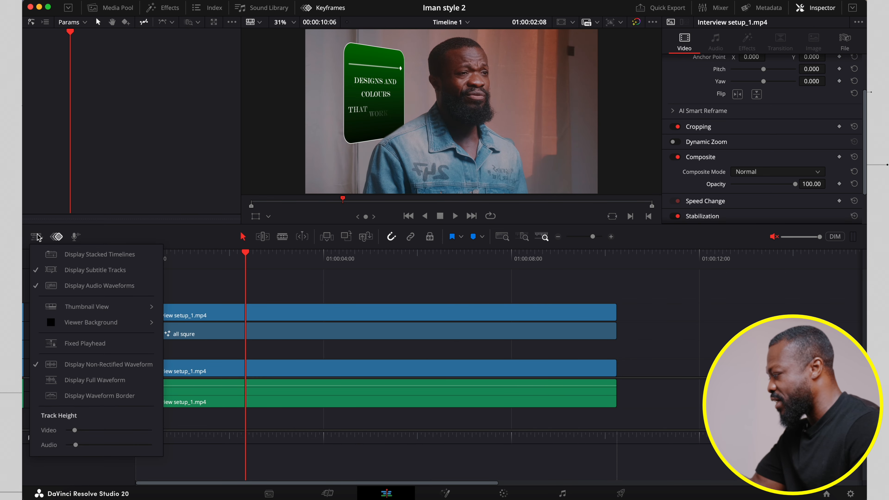
{"action": "left_click", "coordinate": [87, 258]}
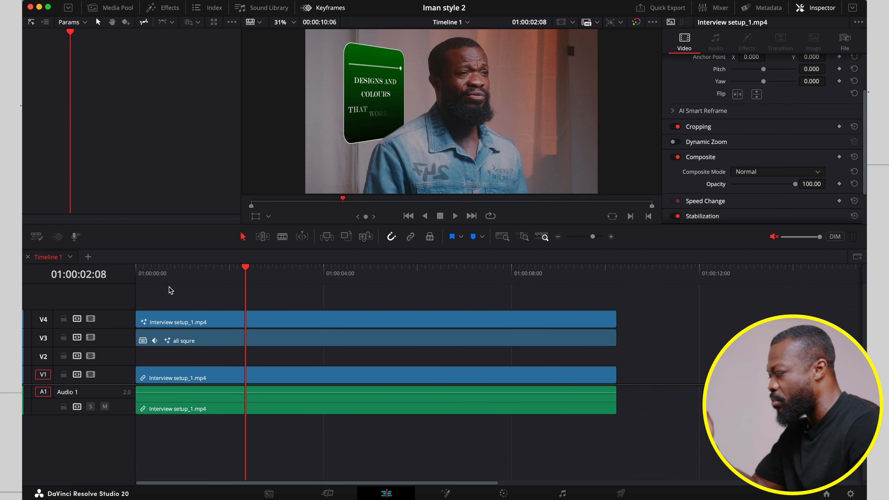
{"action": "left_click_drag", "start_coordinate": [157, 269], "coordinate": [122, 273]}
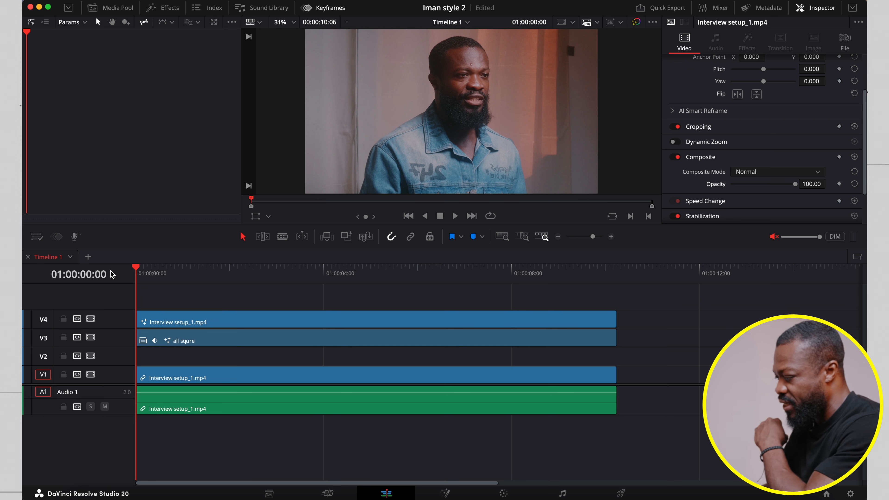
{"action": "key", "text": "space"}
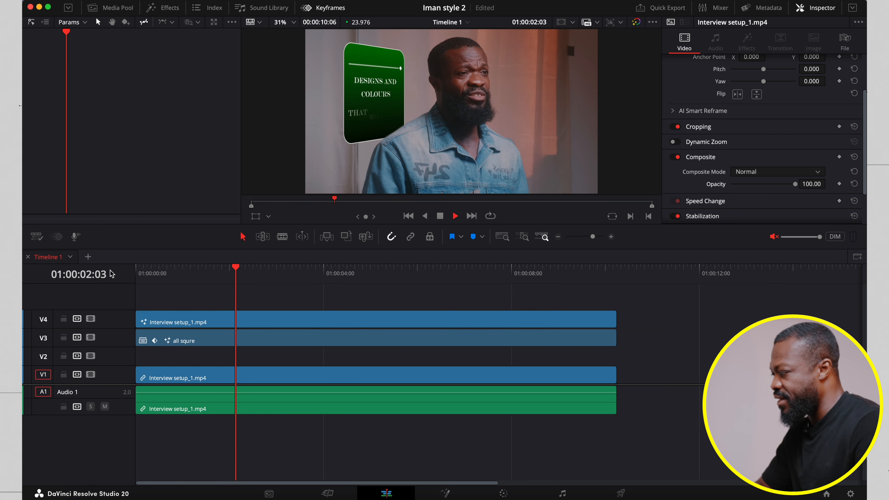
{"action": "key", "text": "space"}
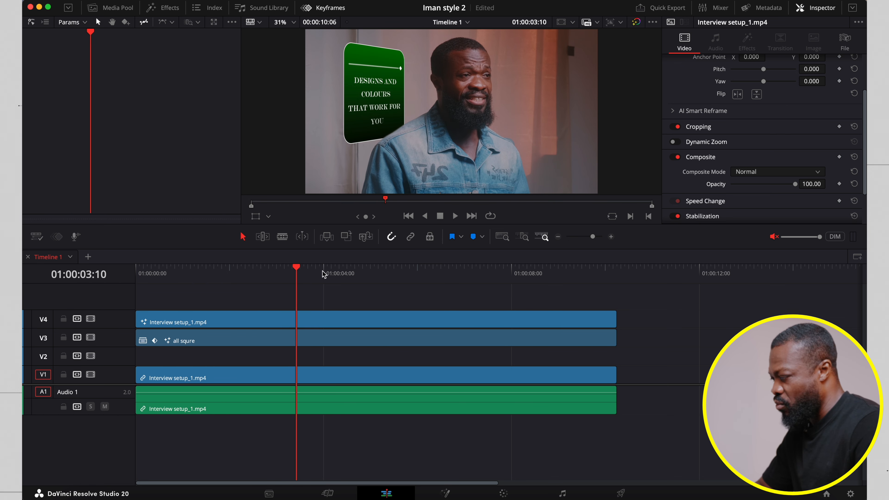
Step: Add position and opacity keyframes to the all squre clip at 01:00:04:22, holding its current values
{"action": "left_click_drag", "start_coordinate": [303, 273], "coordinate": [367, 272]}
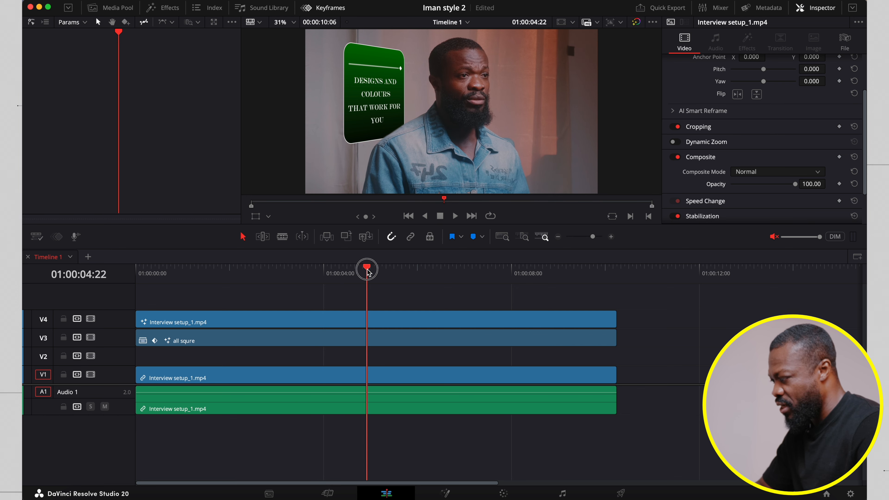
{"action": "left_click", "coordinate": [370, 338]}
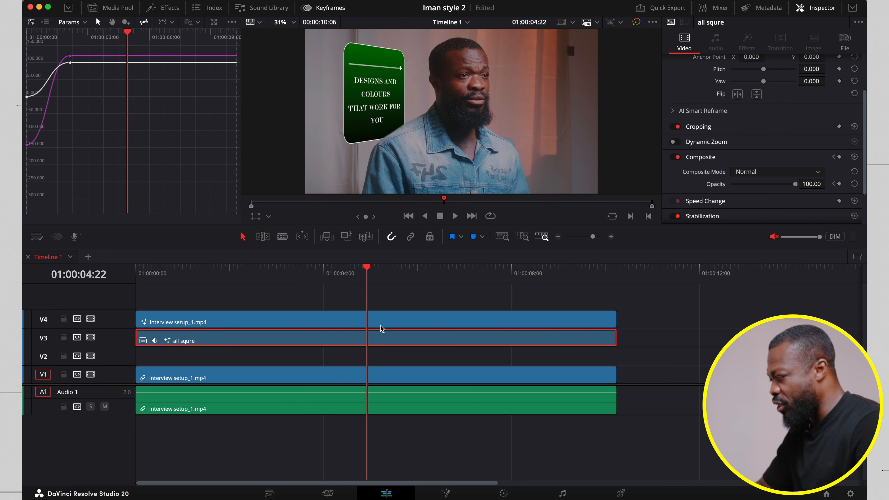
{"action": "scroll", "coordinate": [808, 91], "scroll_direction": "up", "scroll_amount": 3}
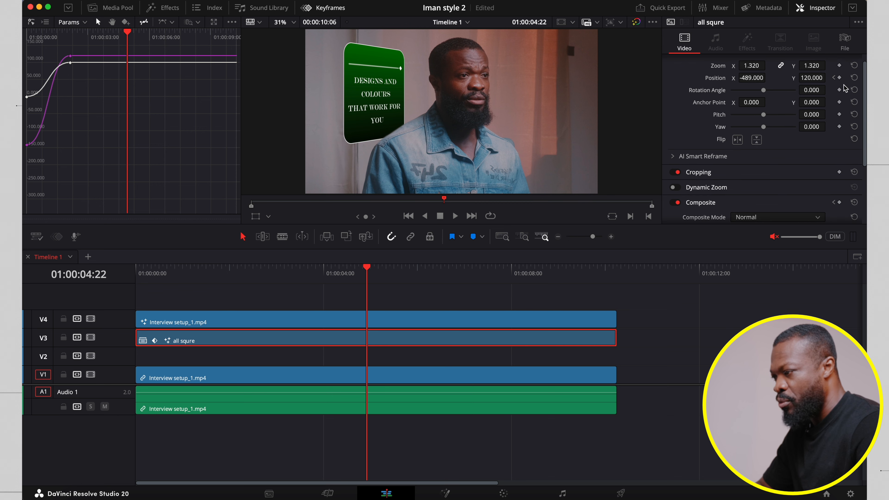
{"action": "scroll", "coordinate": [829, 133], "scroll_direction": "down", "scroll_amount": 2}
{"action": "left_click", "coordinate": [839, 157]}
Step: At 01:00:06:03, keyframe the all squre clip with position Y lowered to about -95 and opacity at 0
{"action": "left_click_drag", "start_coordinate": [367, 266], "coordinate": [423, 270]}
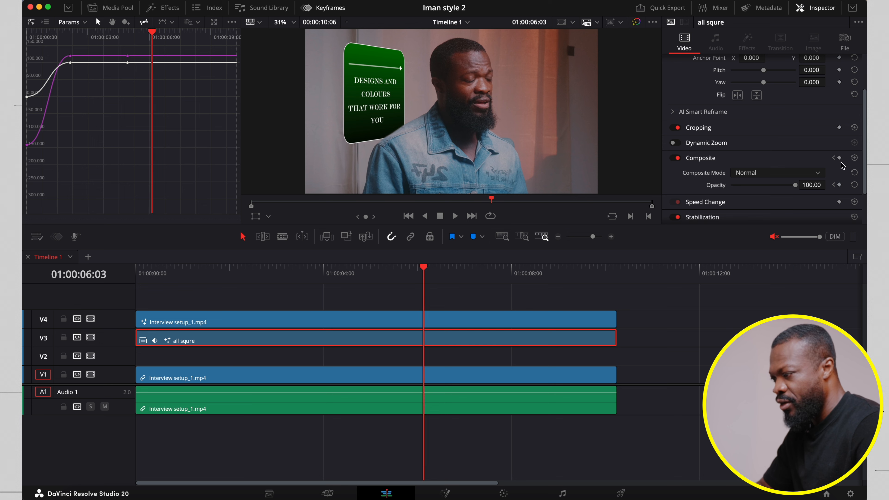
{"action": "scroll", "coordinate": [835, 140], "scroll_direction": "up", "scroll_amount": 3}
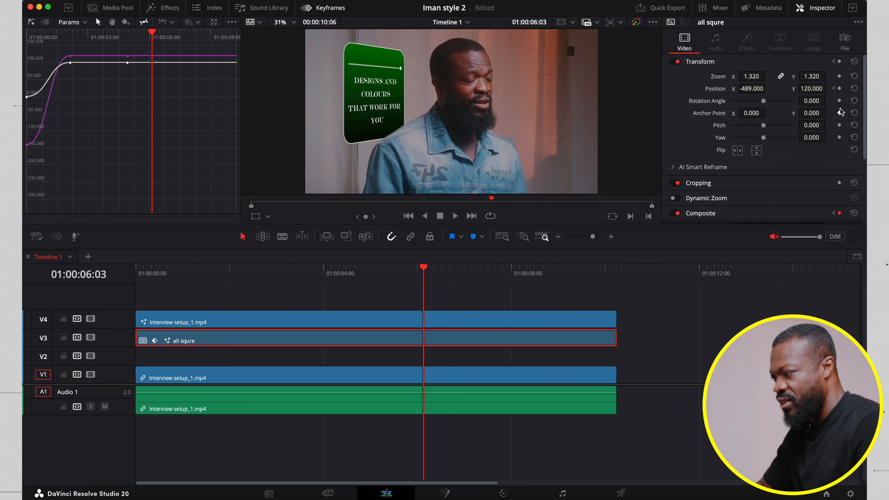
{"action": "left_click", "coordinate": [839, 88]}
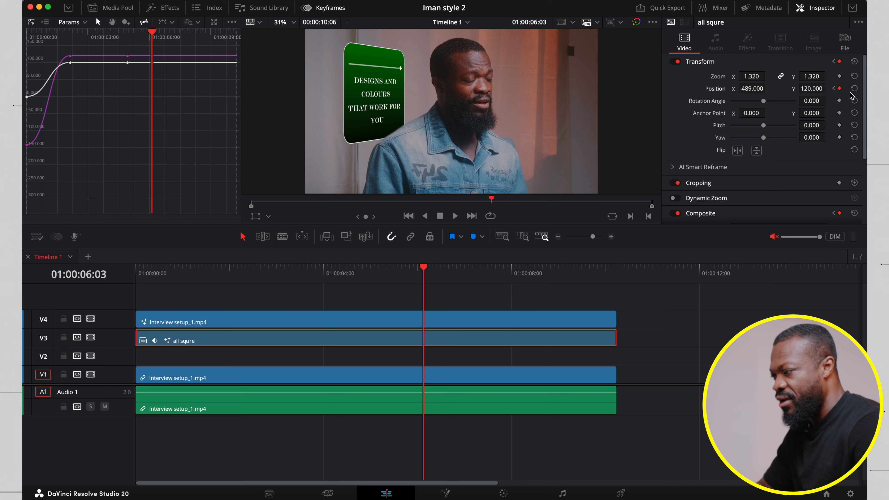
{"action": "left_click_drag", "start_coordinate": [806, 90], "coordinate": [702, 83]}
{"action": "scroll", "coordinate": [802, 90], "scroll_direction": "down", "scroll_amount": 5}
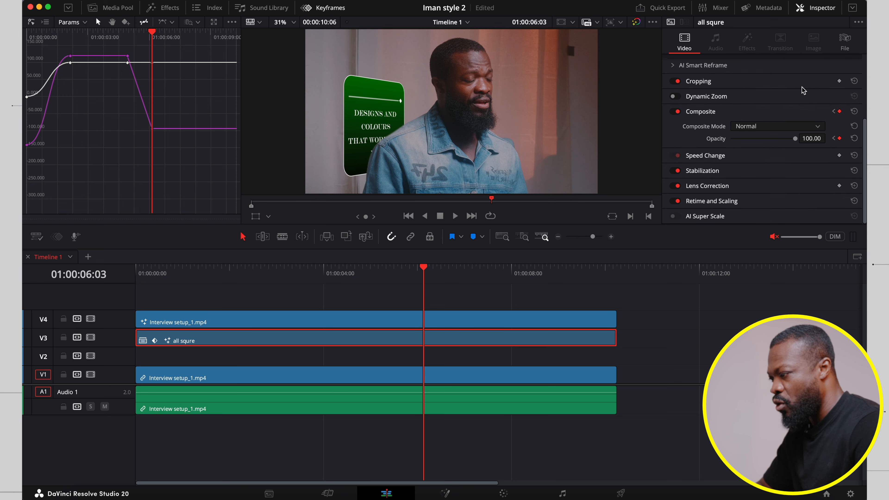
{"action": "left_click_drag", "start_coordinate": [793, 139], "coordinate": [722, 142]}
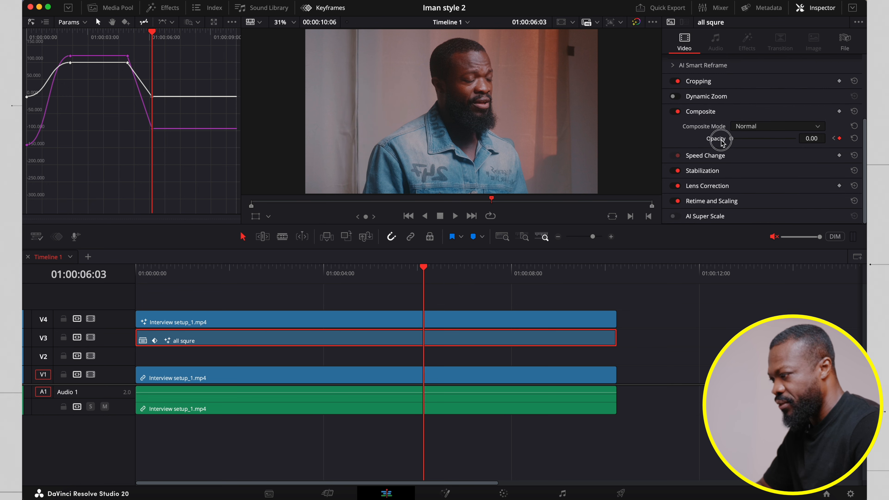
Step: Apply Ease In and Out to the exit keyframes of Position Y and Opacity, and play the animation from the start
{"action": "left_click_drag", "start_coordinate": [191, 134], "coordinate": [123, 34]}
{"action": "left_click", "coordinate": [173, 25]}
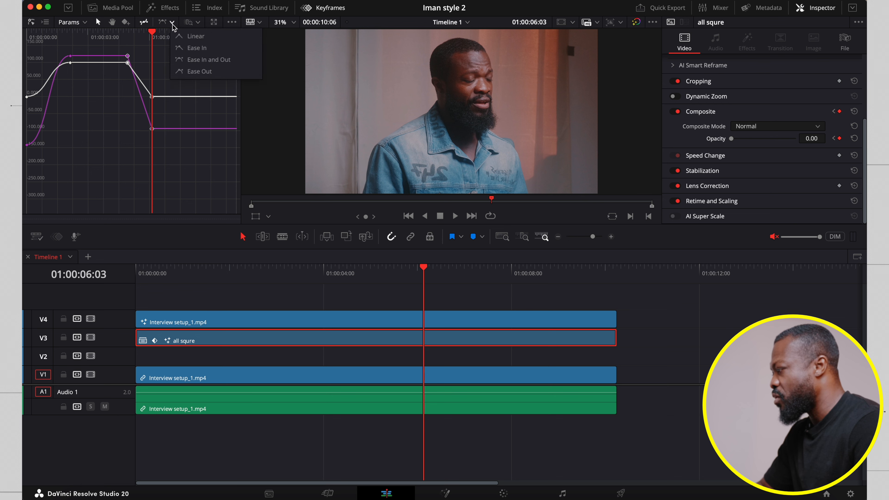
{"action": "left_click", "coordinate": [196, 60]}
{"action": "left_click", "coordinate": [140, 270]}
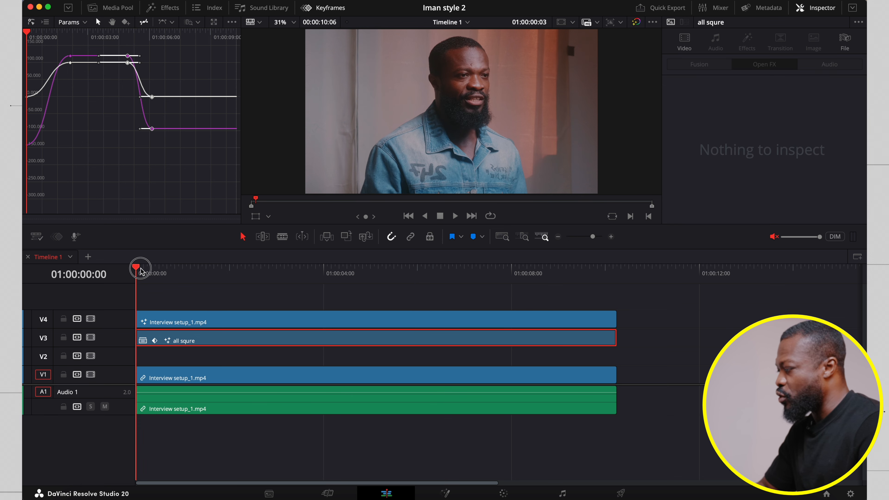
{"action": "key", "text": "space"}
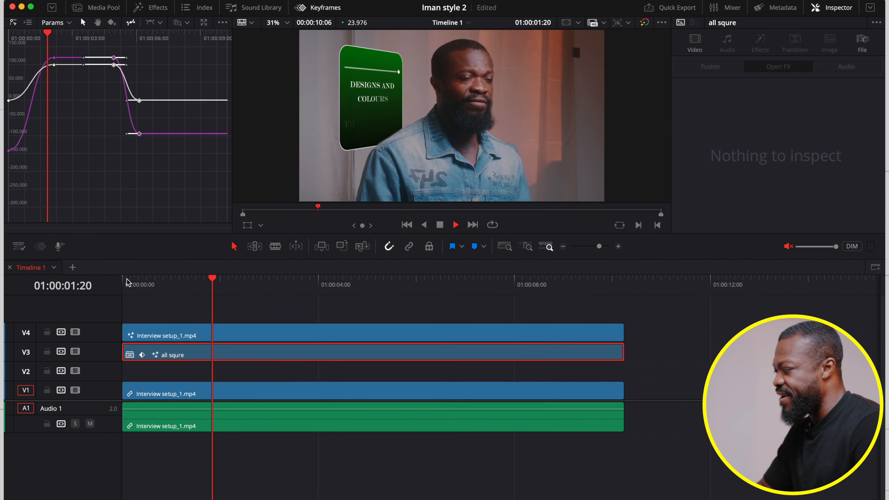